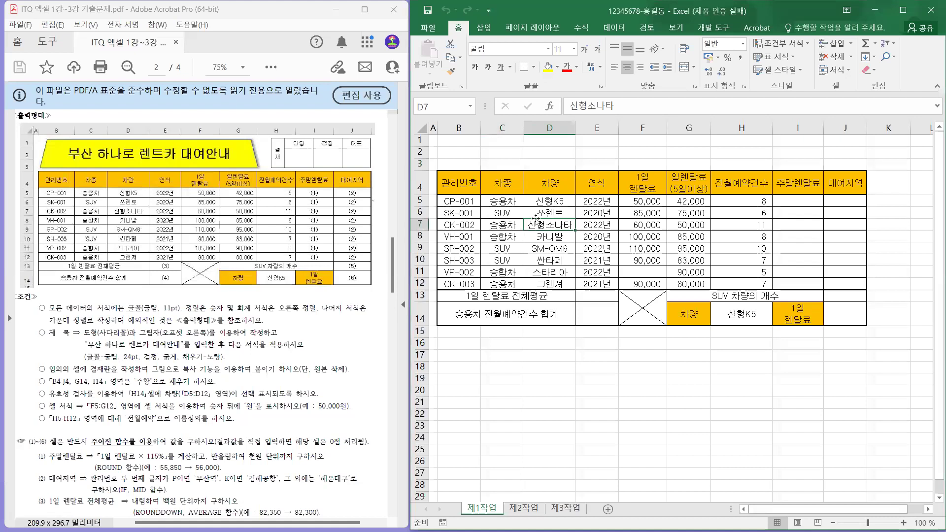
Step: Examine the title conditions in the PDF and compare the height of rows 1 to 3 in the sample output with the worksheet
{"action": "left_click", "coordinate": [540, 208]}
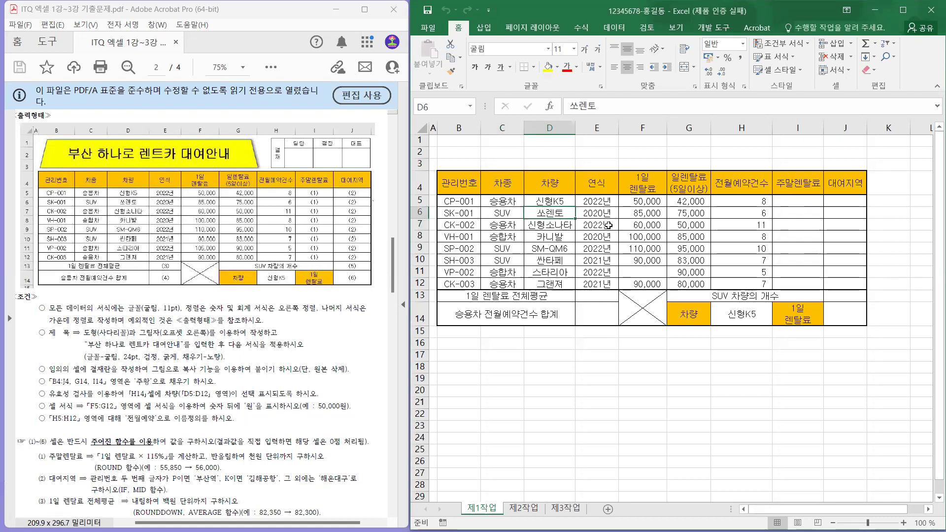
{"action": "left_click", "coordinate": [146, 374]}
{"action": "left_click_drag", "start_coordinate": [49, 339], "coordinate": [130, 367]}
{"action": "left_click", "coordinate": [84, 333]}
{"action": "left_click_drag", "start_coordinate": [80, 335], "coordinate": [135, 334]}
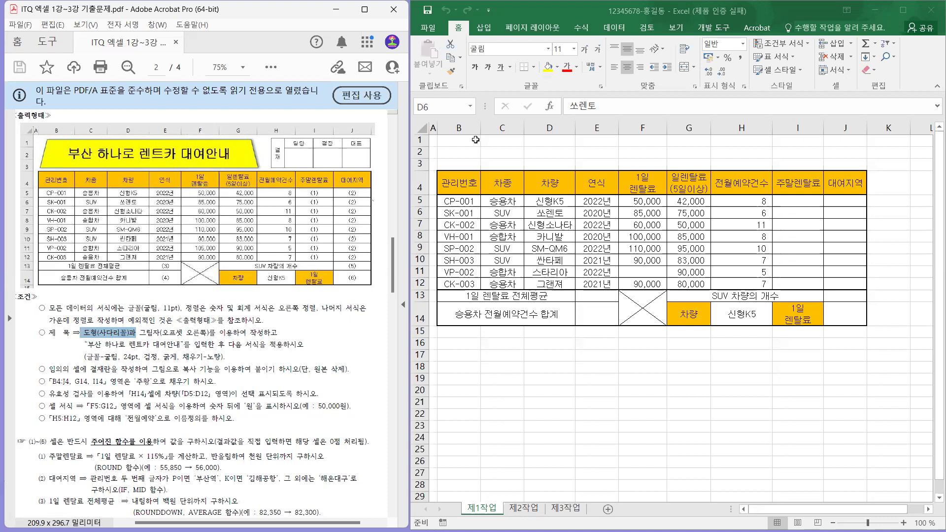
{"action": "left_click", "coordinate": [429, 152]}
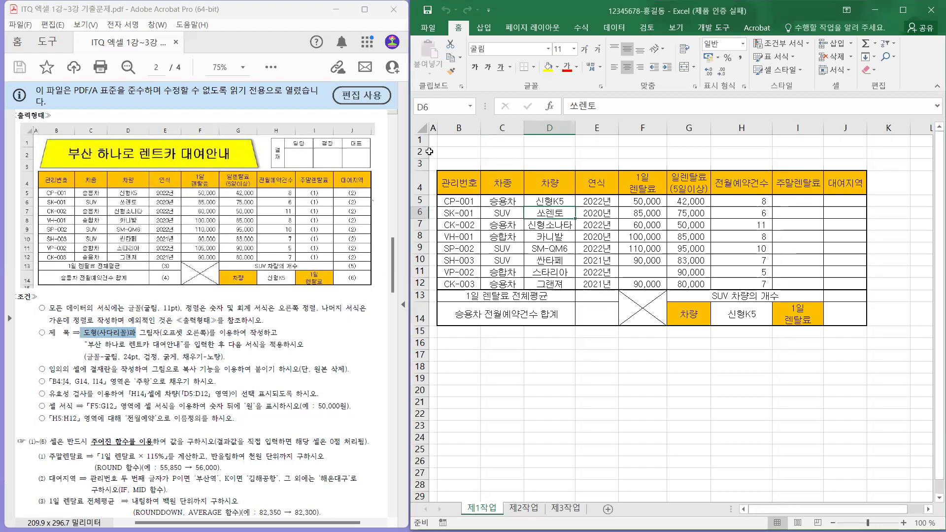
{"action": "left_click", "coordinate": [459, 152]}
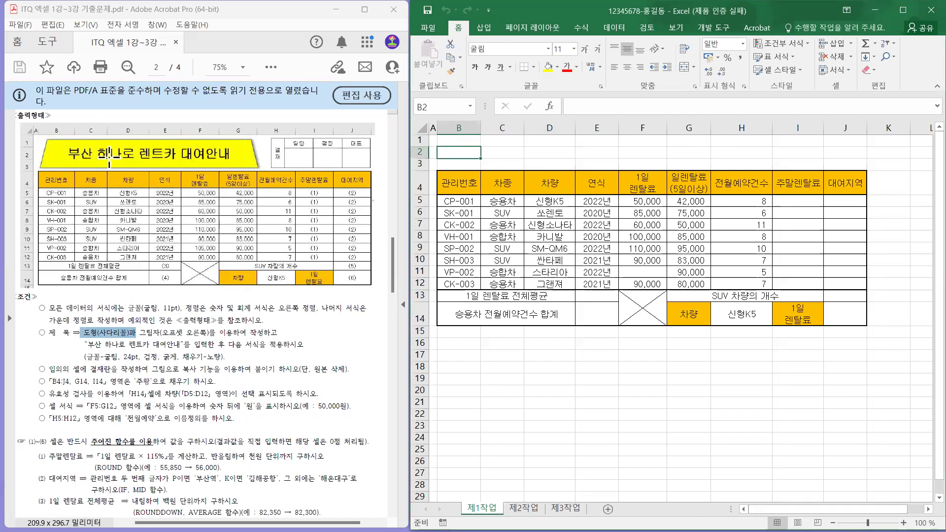
{"action": "left_click", "coordinate": [17, 134]}
{"action": "left_click_drag", "start_coordinate": [18, 134], "coordinate": [38, 174]}
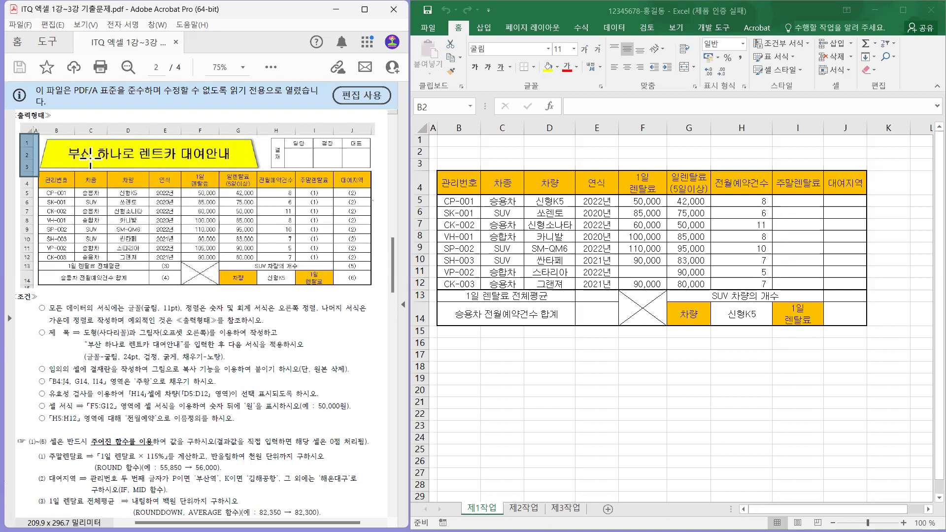
{"action": "left_click", "coordinate": [509, 150]}
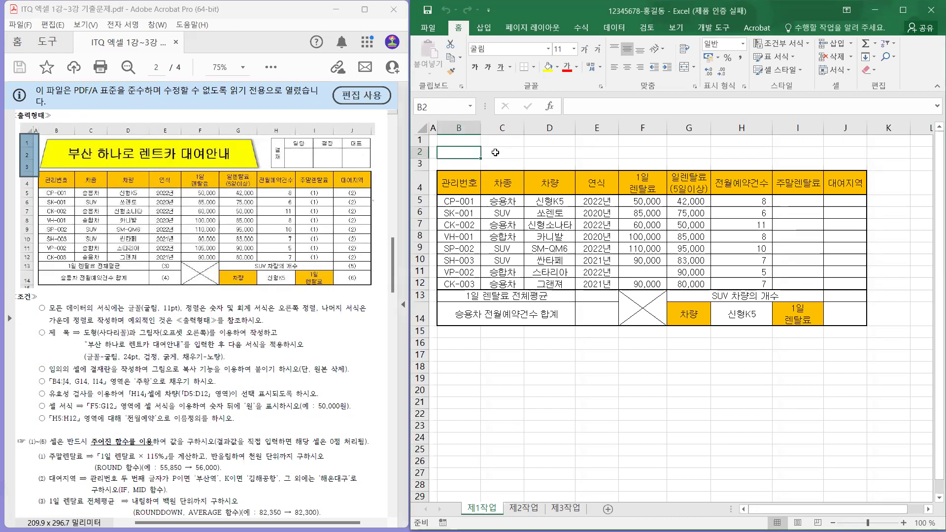
{"action": "left_click", "coordinate": [496, 153]}
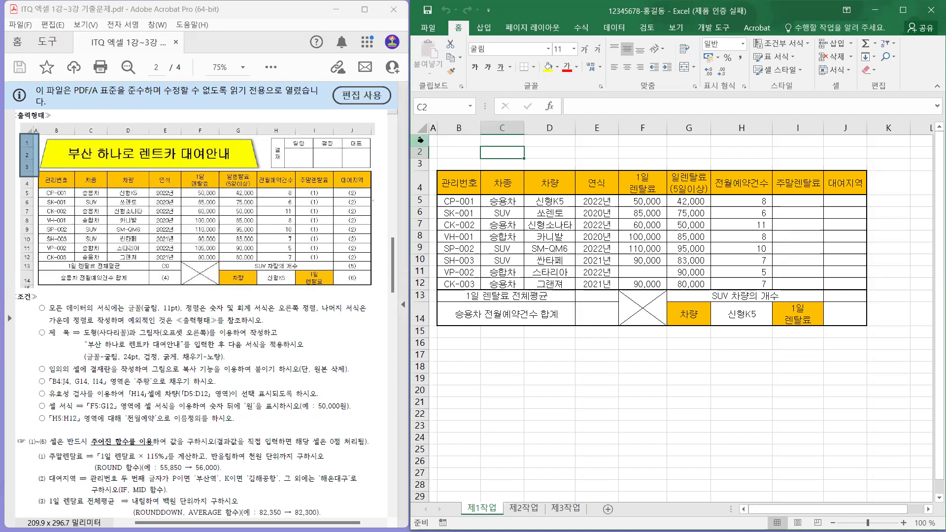
Step: Increase the height of rows 1 to 3 equally to make room for the title above the table
{"action": "left_click_drag", "start_coordinate": [418, 140], "coordinate": [417, 165]}
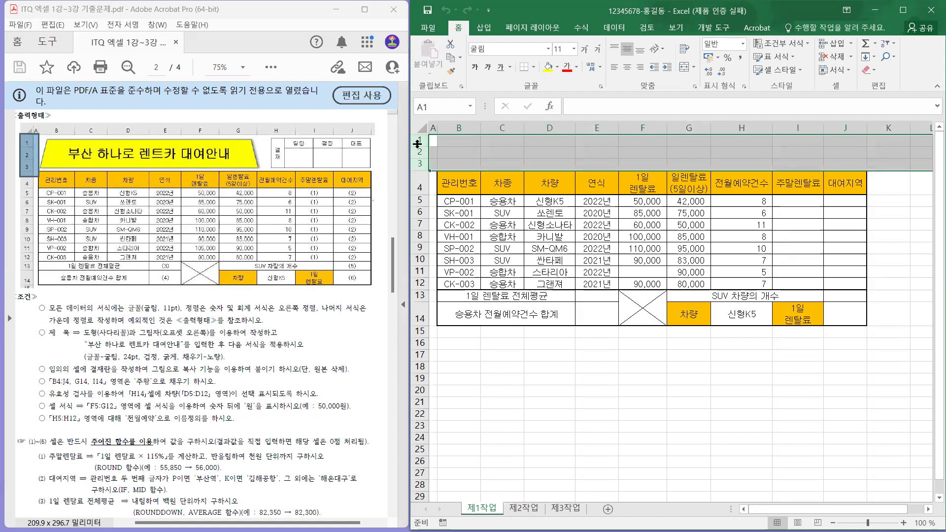
{"action": "left_click", "coordinate": [416, 140]}
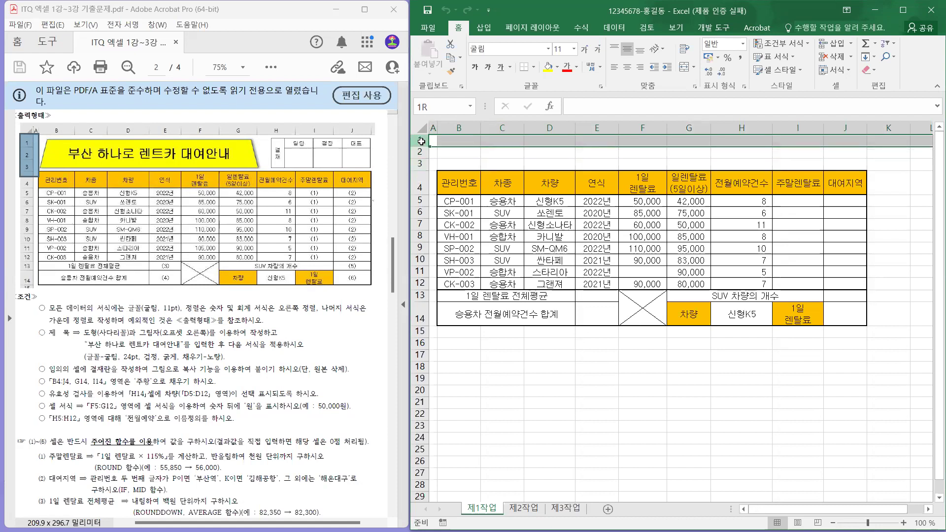
{"action": "left_click_drag", "start_coordinate": [420, 148], "coordinate": [418, 166]}
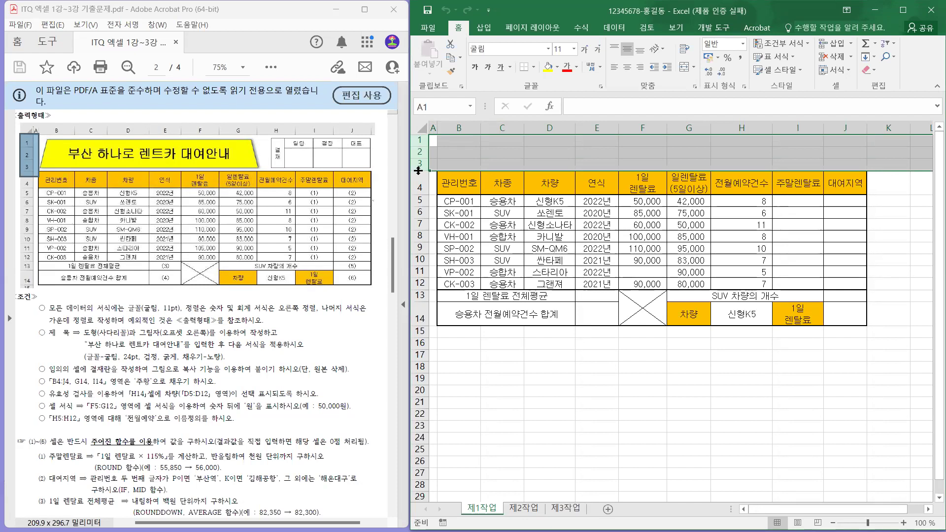
{"action": "left_click_drag", "start_coordinate": [418, 170], "coordinate": [418, 175]}
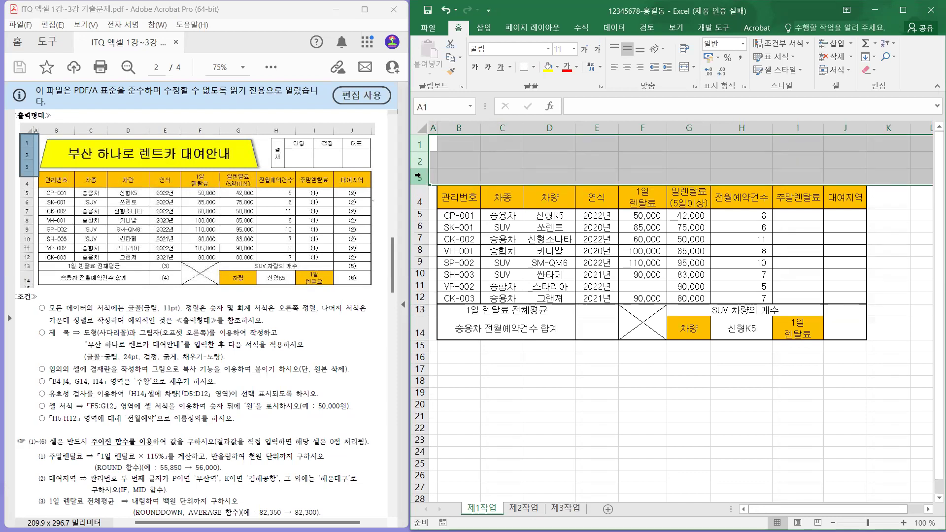
{"action": "mouse_move", "coordinate": [419, 184]}
{"action": "left_mouse_down"}
{"action": "mouse_move", "coordinate": [425, 207]}
{"action": "mouse_move", "coordinate": [422, 179]}
{"action": "left_mouse_up"}
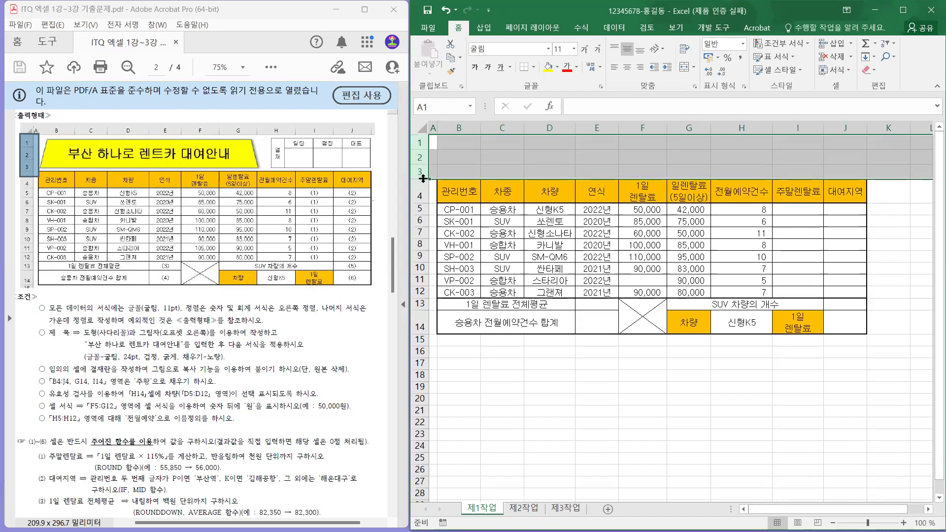
{"action": "key", "text": "ctrl+z"}
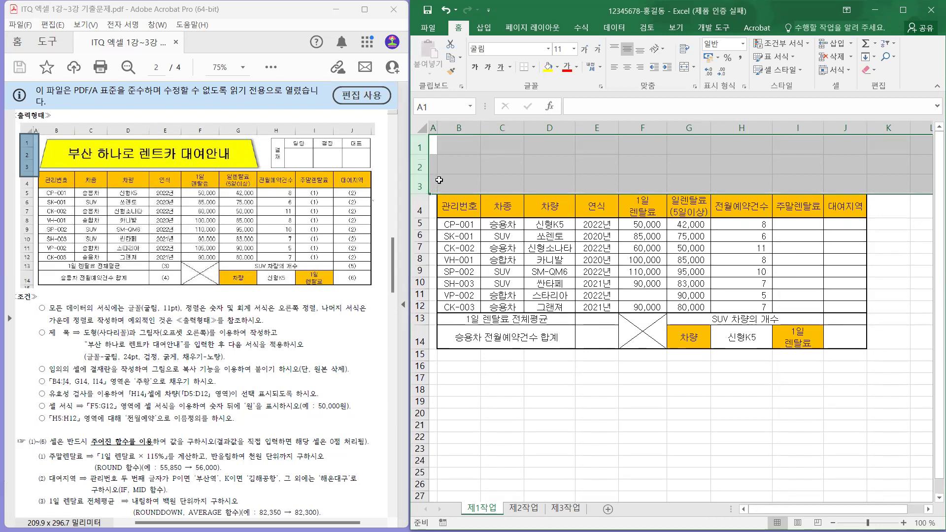
{"action": "left_click", "coordinate": [528, 152]}
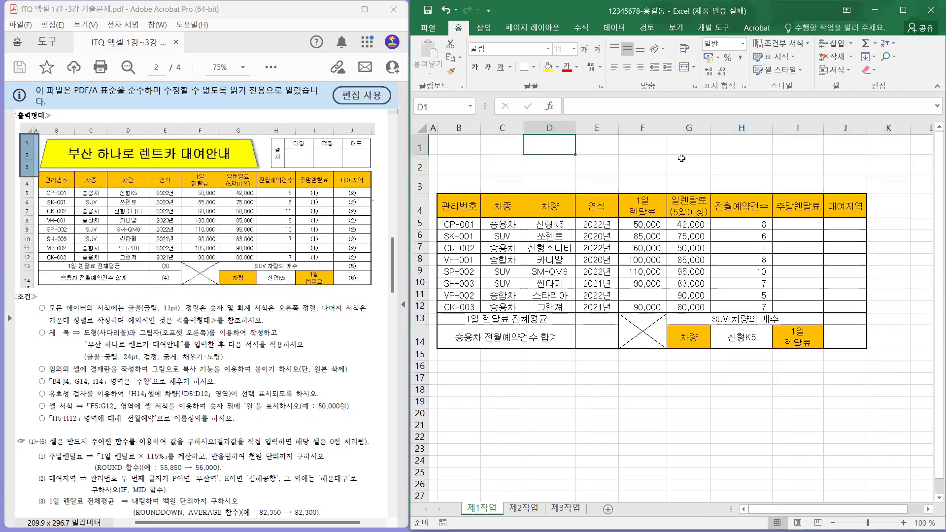
Step: Draw a trapezoid (사다리꼴) about 2.27 cm high and 12.11 cm wide over rows 1 to 3, starting in column B and ending in column H
{"action": "left_click_drag", "start_coordinate": [48, 132], "coordinate": [261, 171]}
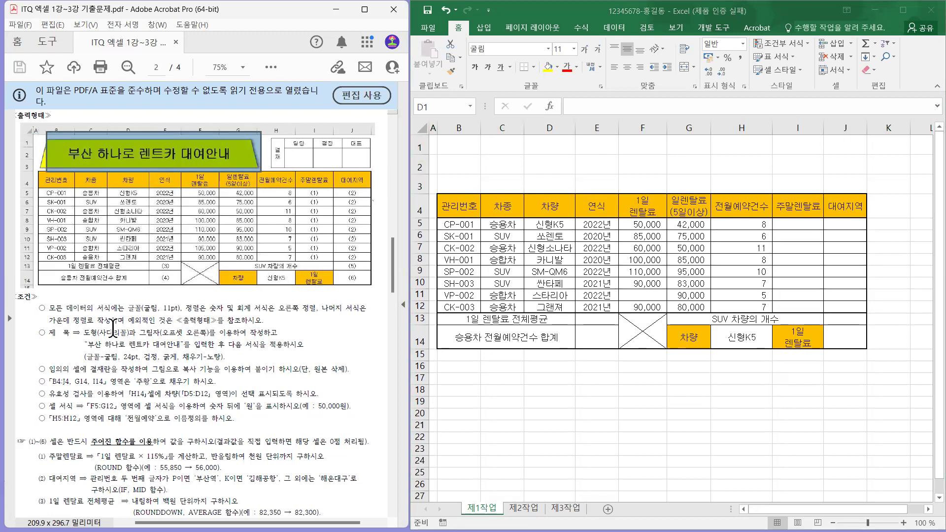
{"action": "left_click_drag", "start_coordinate": [96, 332], "coordinate": [130, 333]}
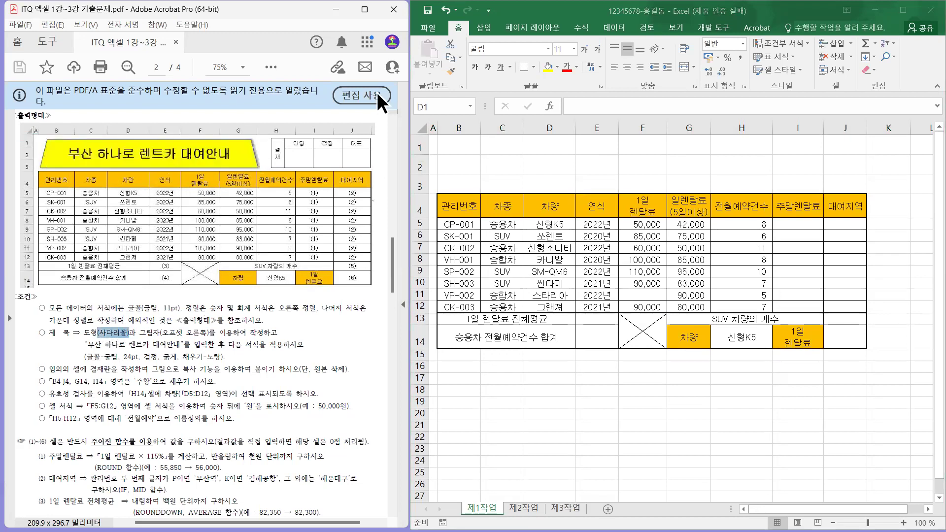
{"action": "left_click", "coordinate": [483, 36]}
{"action": "left_click", "coordinate": [483, 30]}
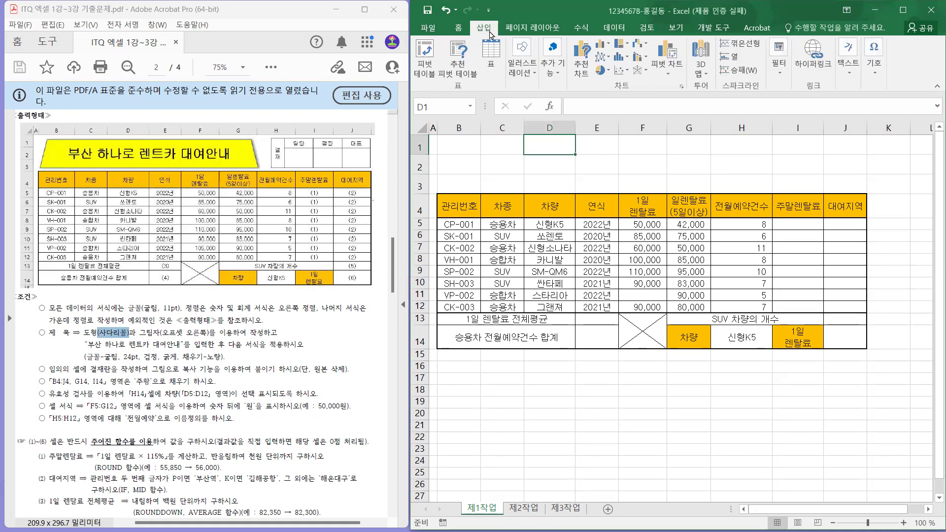
{"action": "left_click", "coordinate": [522, 66]}
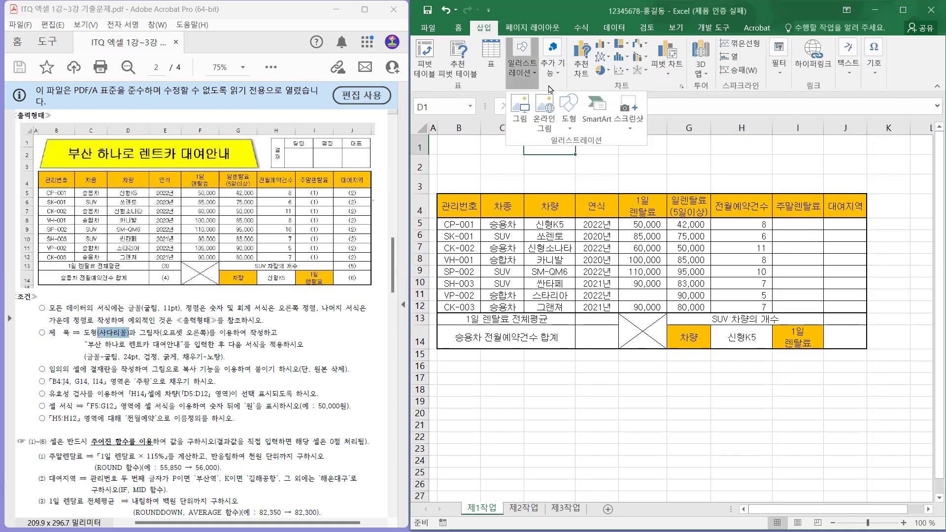
{"action": "left_click", "coordinate": [572, 106]}
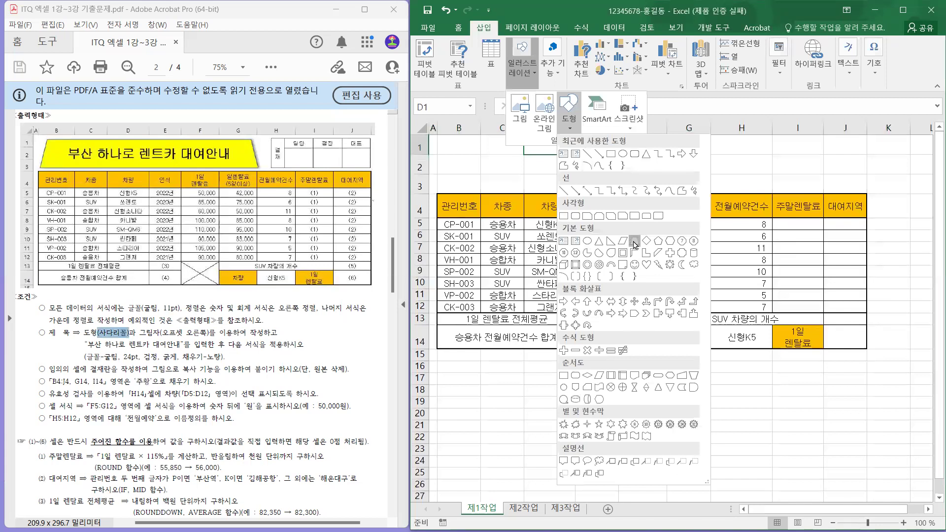
{"action": "left_click", "coordinate": [633, 241]}
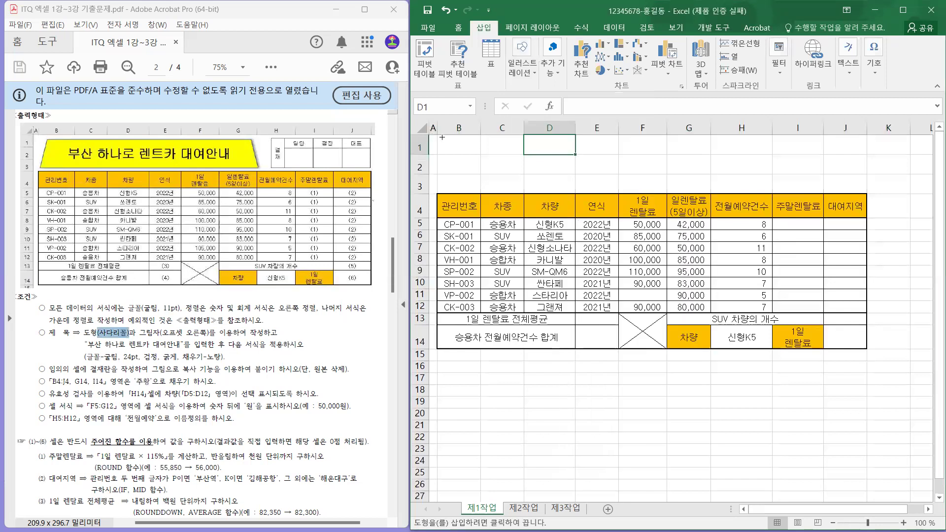
{"action": "mouse_move", "coordinate": [456, 154]}
{"action": "left_mouse_down"}
{"action": "mouse_move", "coordinate": [662, 199]}
{"action": "mouse_move", "coordinate": [724, 191]}
{"action": "left_mouse_up"}
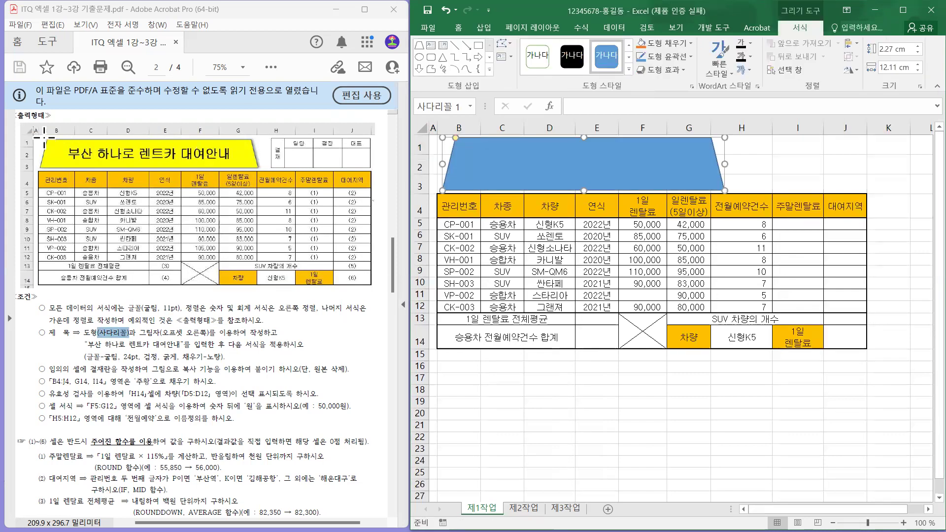
Step: Compare the trapezoid with the sample title and reduce its height to about 2.12 cm within rows 1 to 3
{"action": "left_click_drag", "start_coordinate": [44, 140], "coordinate": [264, 169]}
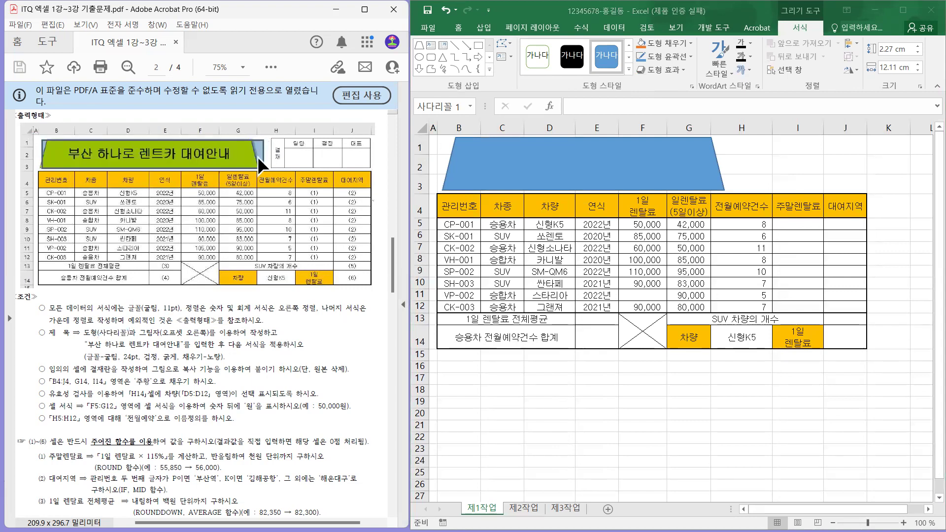
{"action": "left_click", "coordinate": [532, 170]}
{"action": "left_click_drag", "start_coordinate": [582, 136], "coordinate": [582, 147]}
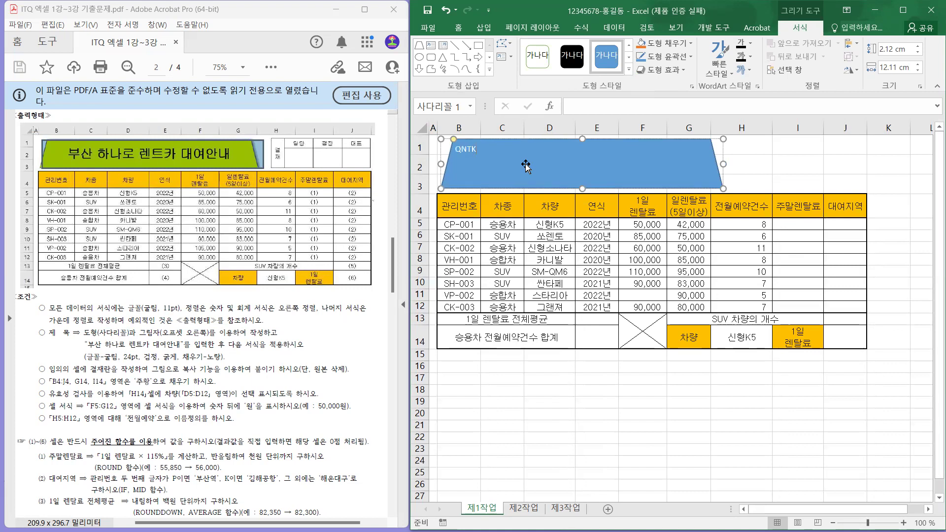
Step: Enter the title text "부산 하나로 렌트카 대여안내" in the trapezoid
{"action": "type", "text": "부산 하나로"}
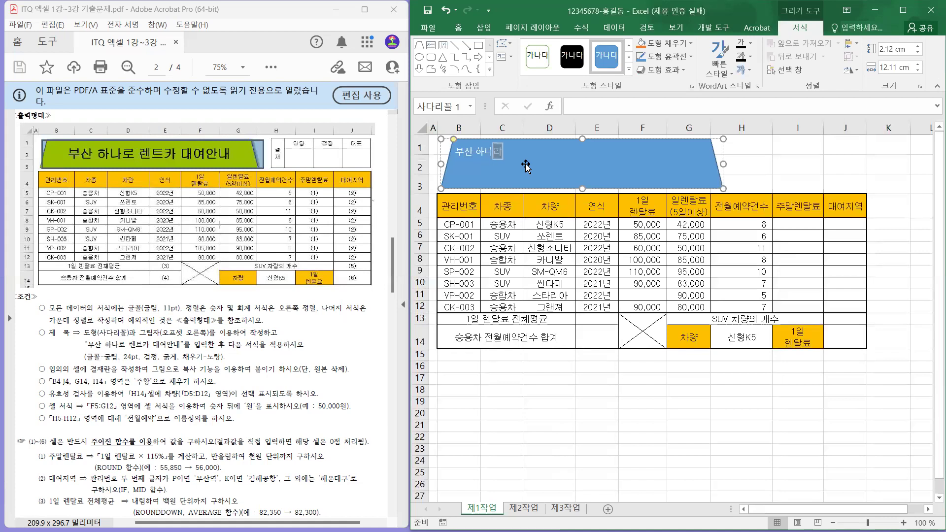
{"action": "type", "text": " 렌"}
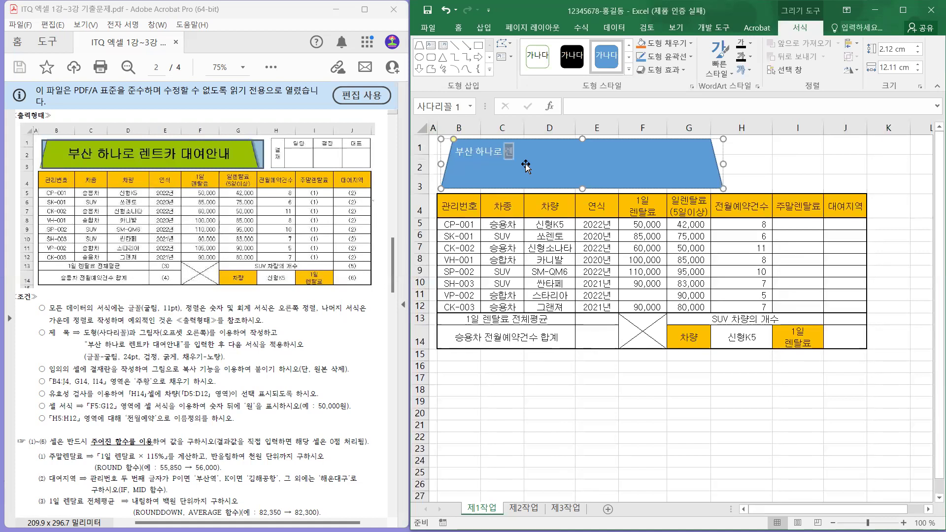
{"action": "type", "text": "트카 대여안내"}
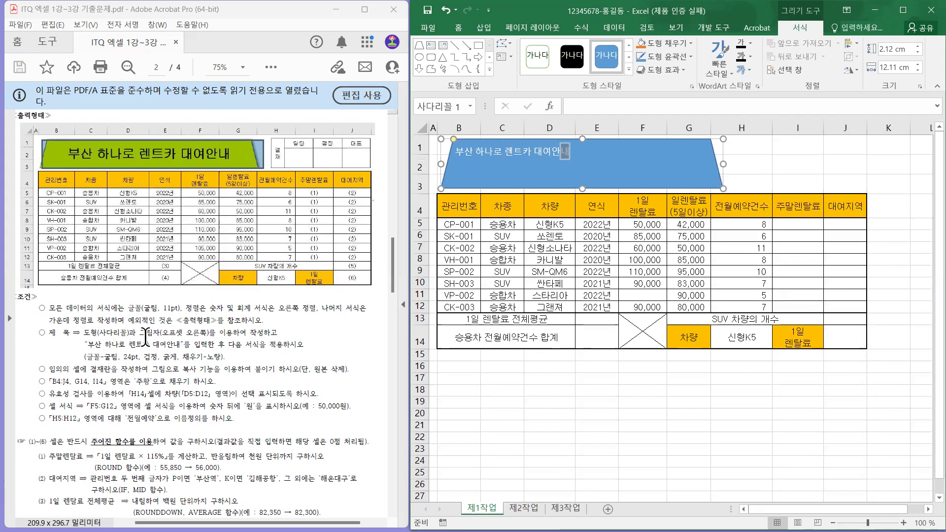
Step: Apply the outer shadow Offset Right (오프셋 오른쪽) to the title trapezoid, as the PDF conditions require
{"action": "left_click_drag", "start_coordinate": [140, 333], "coordinate": [209, 333]}
{"action": "left_click", "coordinate": [721, 156]}
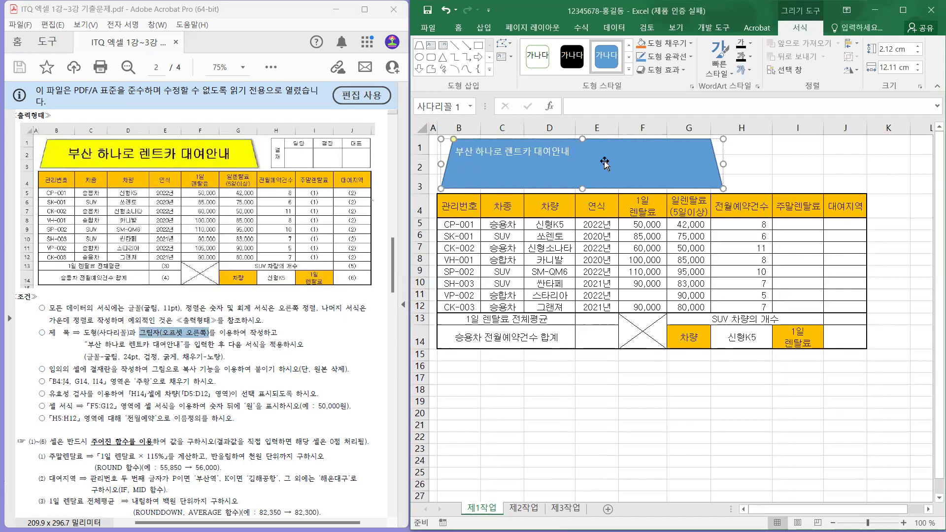
{"action": "left_click", "coordinate": [667, 74]}
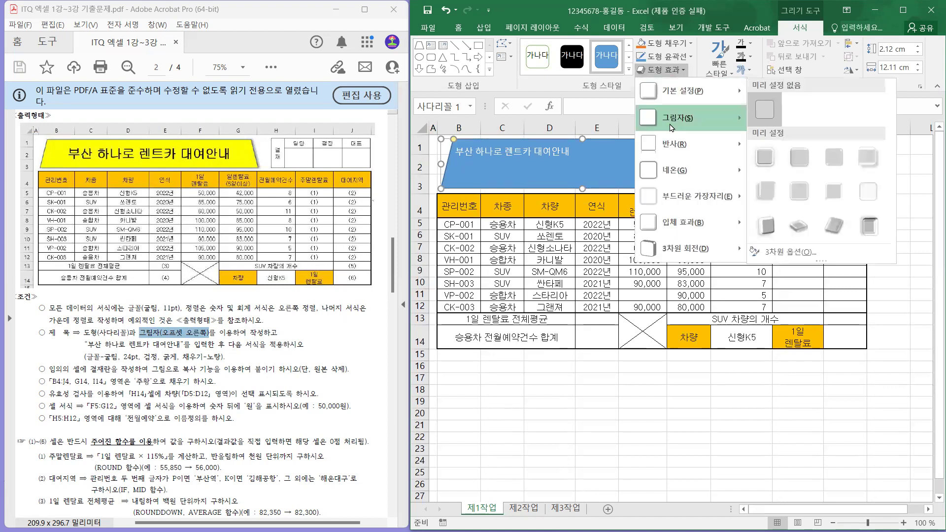
{"action": "mouse_move", "coordinate": [672, 127]}
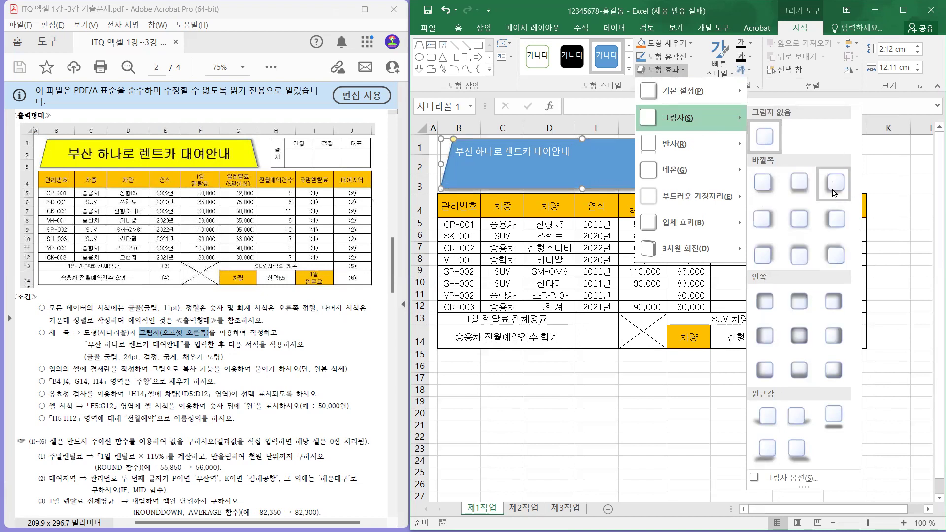
{"action": "left_click", "coordinate": [774, 221]}
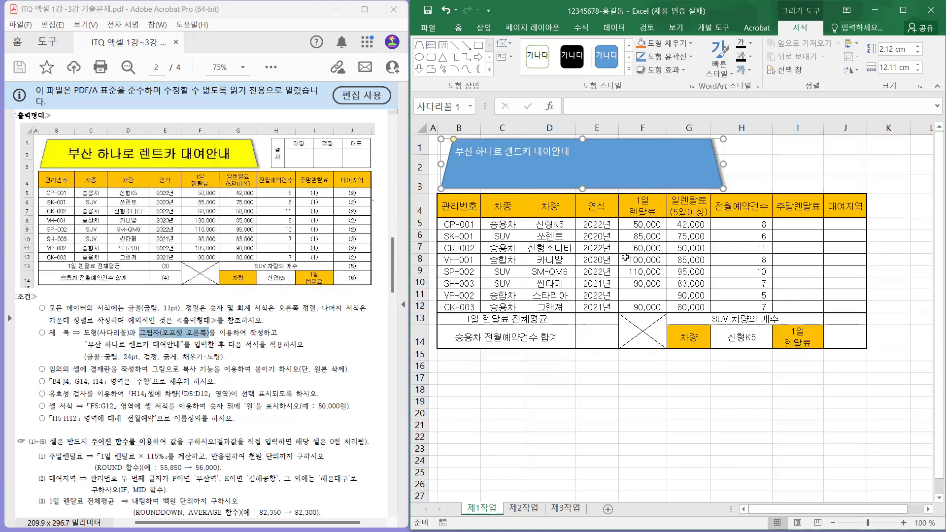
Step: Set the title trapezoid's font to 굴림 at 24 pt, following the PDF's title conditions
{"action": "left_click_drag", "start_coordinate": [101, 345], "coordinate": [180, 334]}
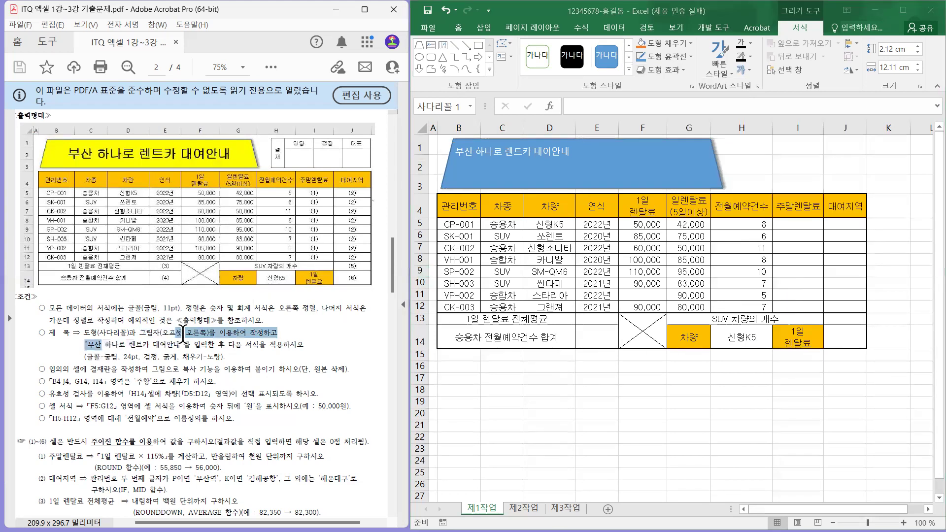
{"action": "left_click_drag", "start_coordinate": [88, 369], "coordinate": [169, 356]}
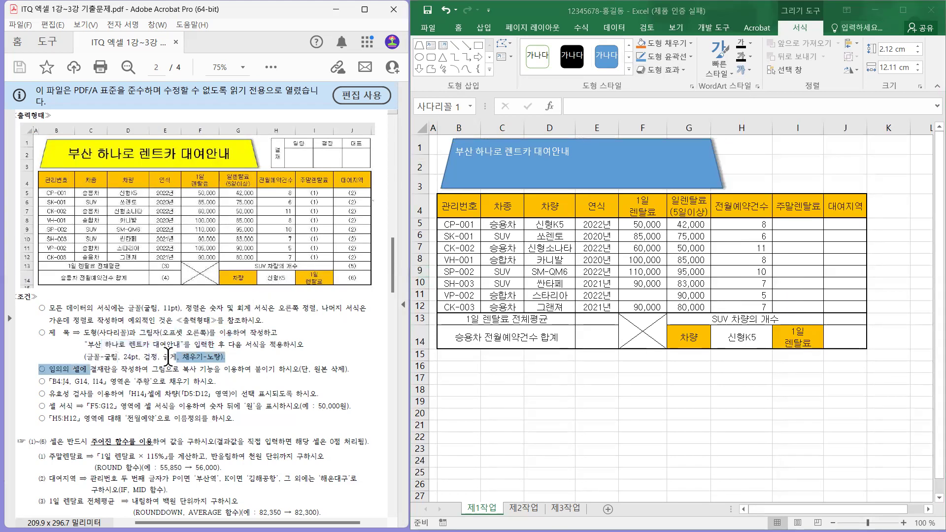
{"action": "left_click_drag", "start_coordinate": [87, 356], "coordinate": [263, 356]}
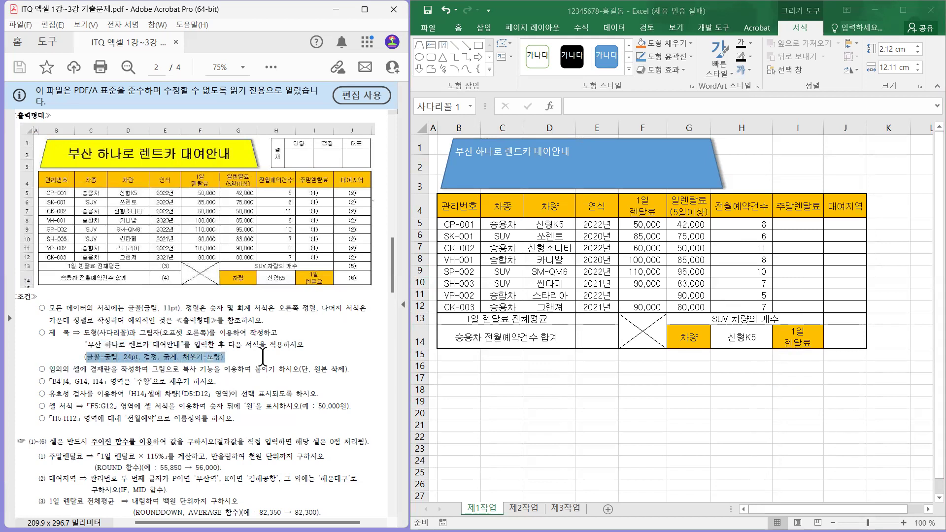
{"action": "left_click", "coordinate": [669, 171]}
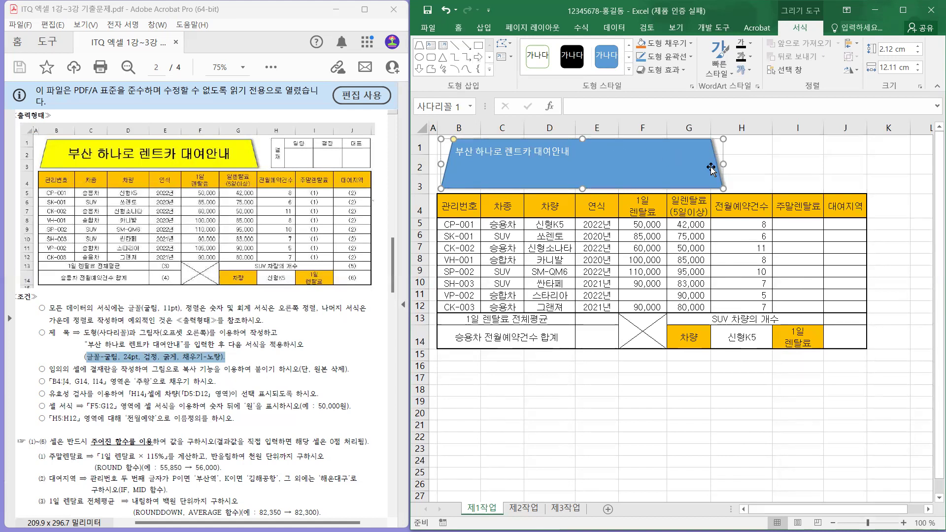
{"action": "left_click_drag", "start_coordinate": [712, 169], "coordinate": [710, 168]}
{"action": "left_click", "coordinate": [458, 28]}
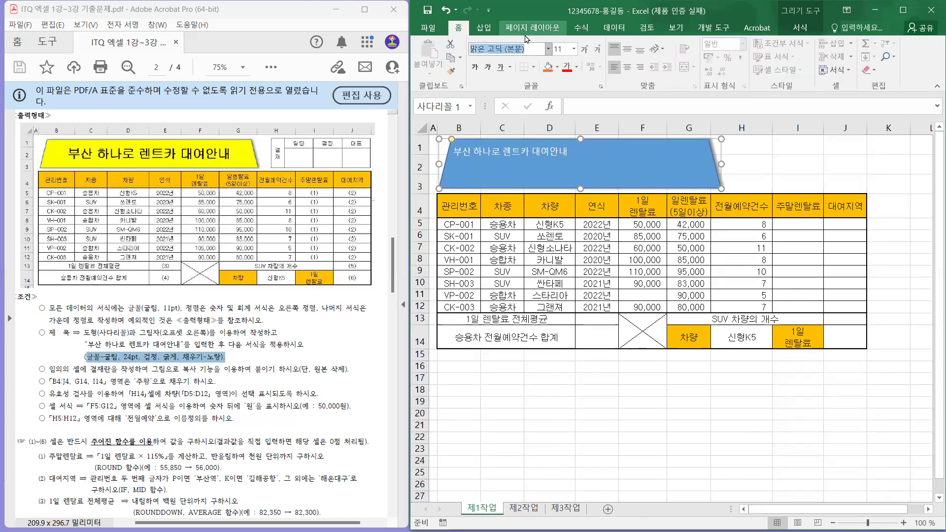
{"action": "type", "text": "굴림"}
{"action": "key", "text": "Return"}
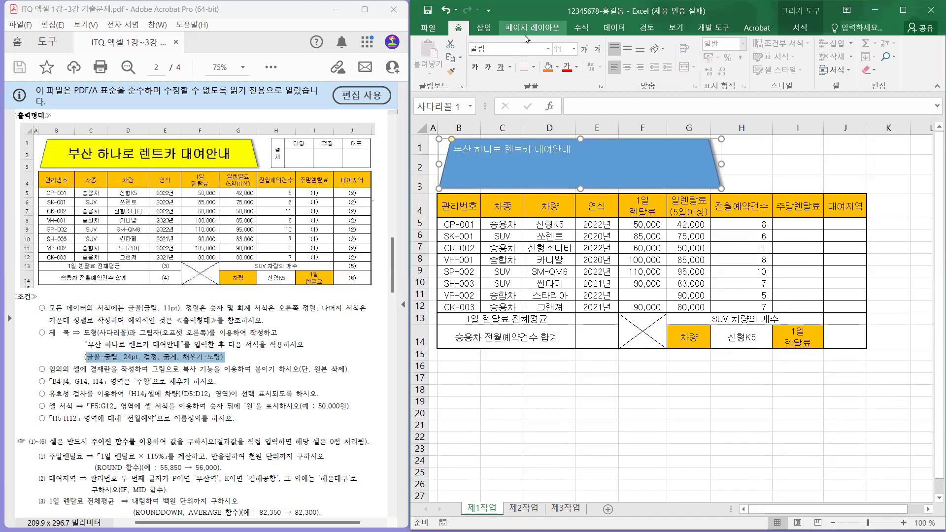
{"action": "left_click", "coordinate": [562, 45]}
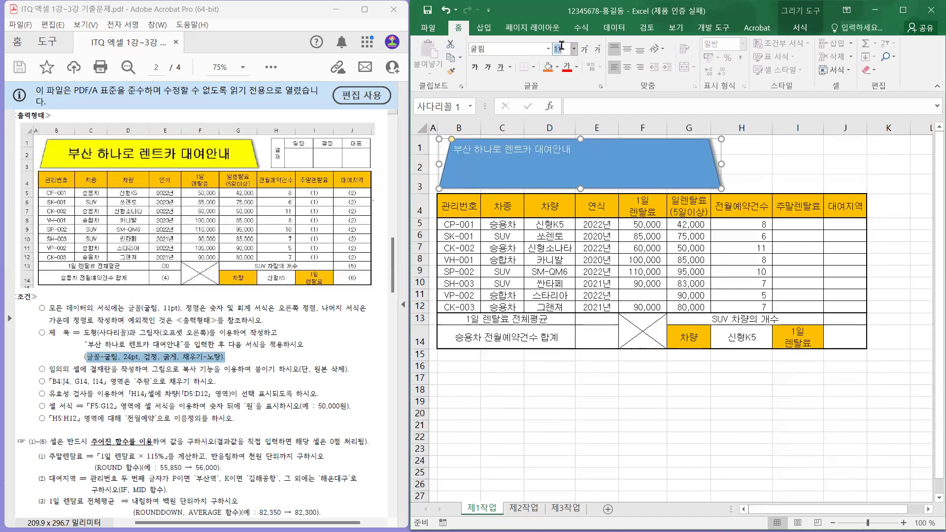
{"action": "key", "text": "Return"}
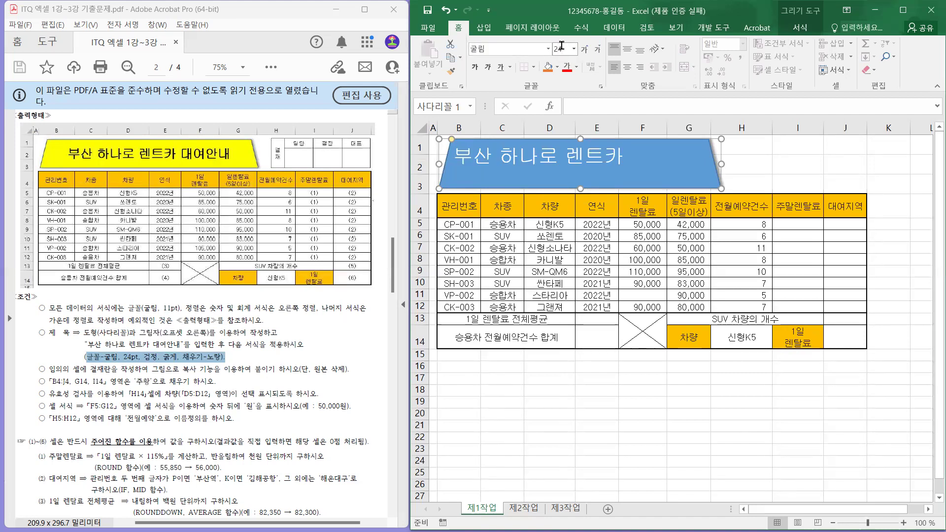
Step: Colour the title text black and fill the trapezoid with standard yellow (노랑)
{"action": "left_click", "coordinate": [576, 72]}
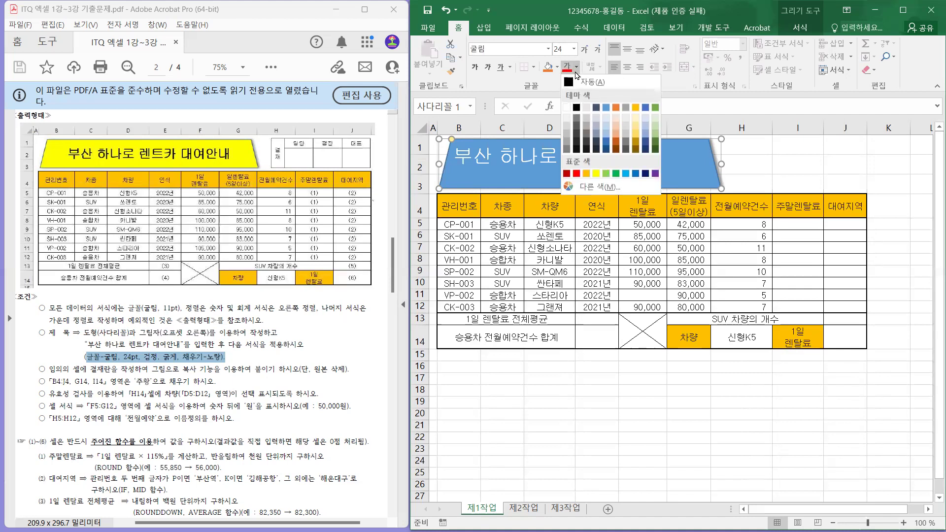
{"action": "left_click", "coordinate": [579, 81]}
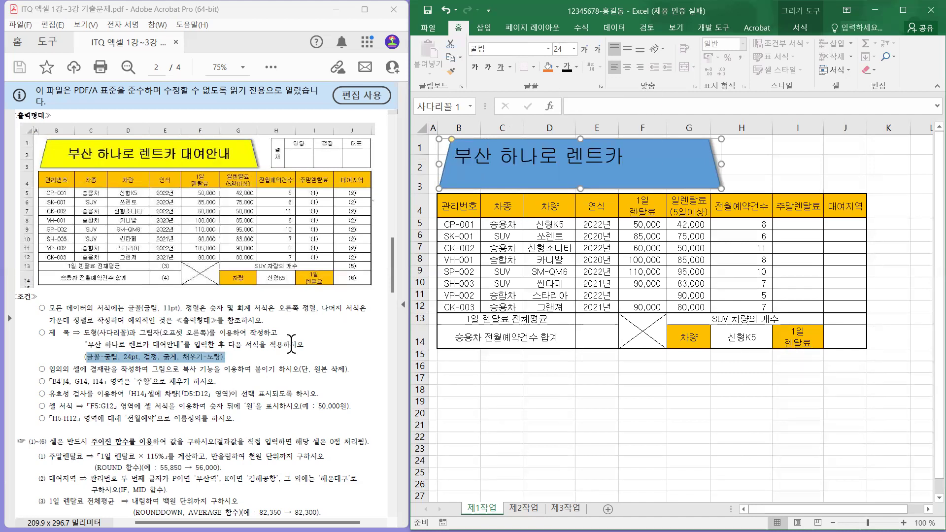
{"action": "left_click", "coordinate": [557, 67]}
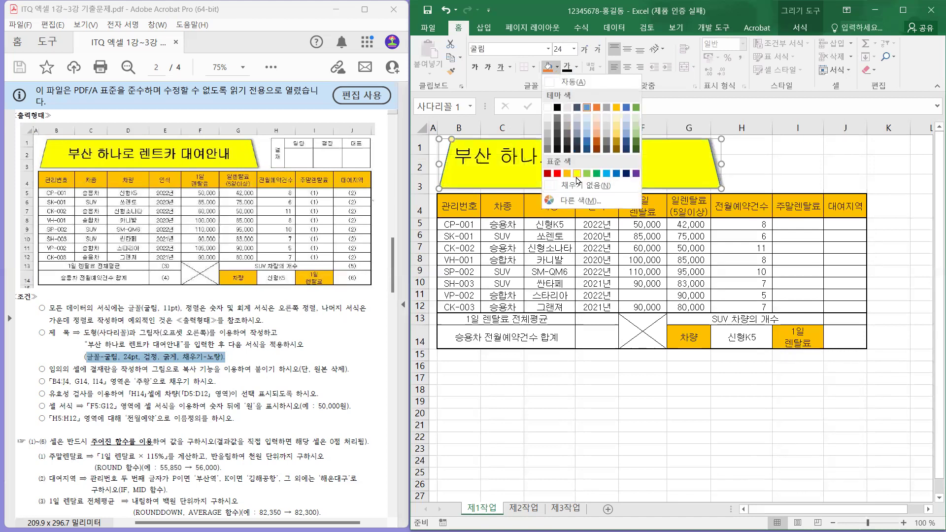
{"action": "left_click", "coordinate": [578, 173]}
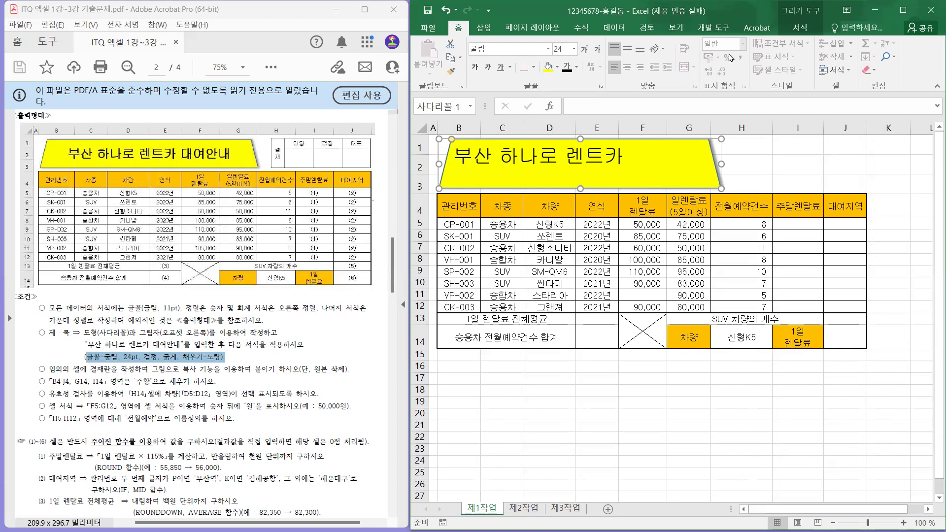
Step: Center the title text vertically and horizontally in the trapezoid and deselect the shape
{"action": "left_click", "coordinate": [626, 54]}
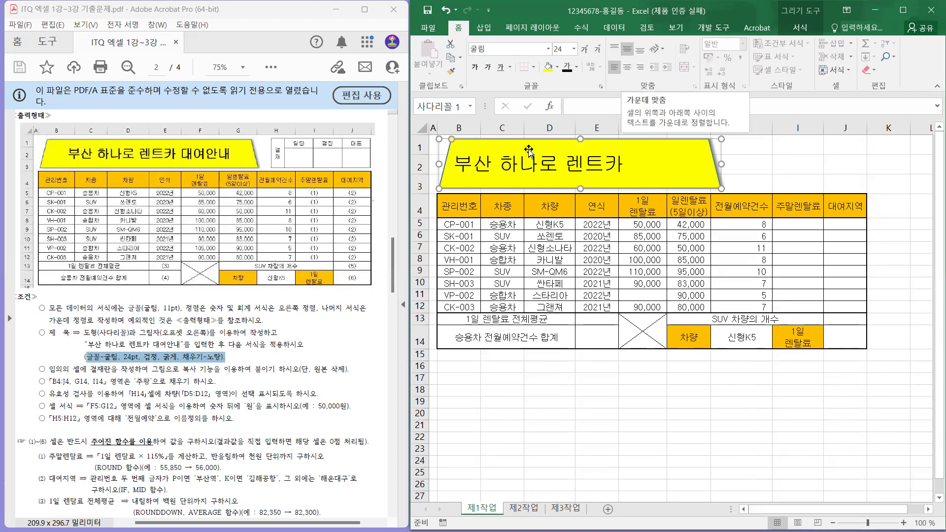
{"action": "left_click", "coordinate": [628, 68]}
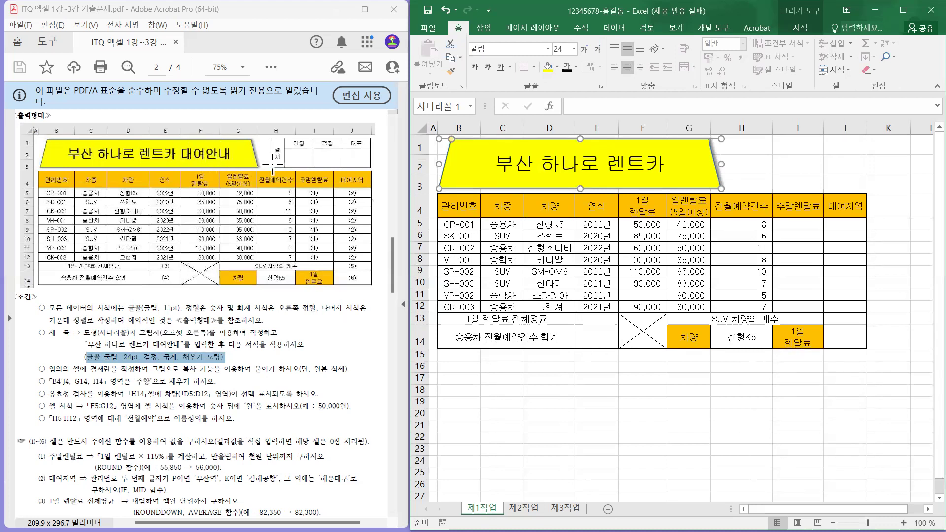
{"action": "left_click", "coordinate": [552, 224]}
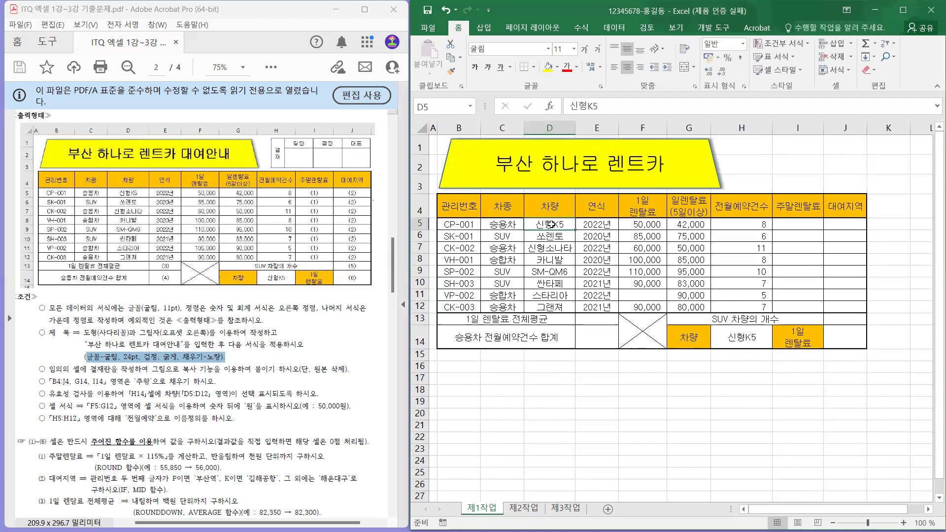
Step: Widen columns C, D, E and G slightly so the whole title fits on one line in the trapezoid
{"action": "left_click", "coordinate": [593, 232]}
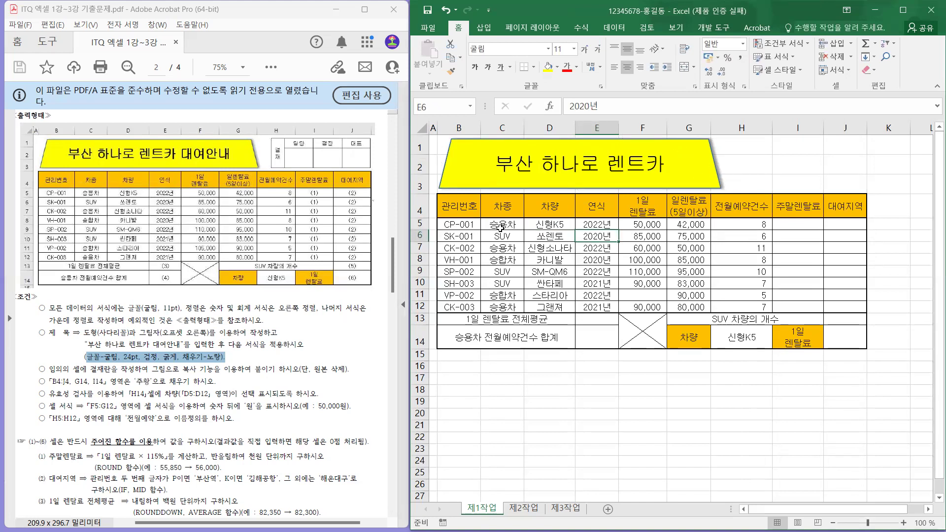
{"action": "left_click", "coordinate": [565, 231]}
{"action": "left_click", "coordinate": [563, 216]}
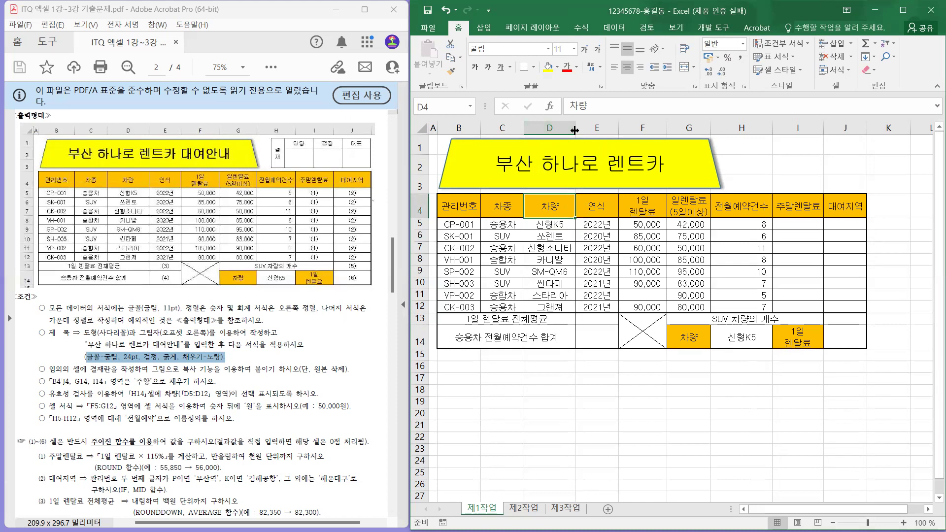
{"action": "left_click_drag", "start_coordinate": [575, 130], "coordinate": [585, 130]}
{"action": "left_click_drag", "start_coordinate": [520, 128], "coordinate": [525, 128]}
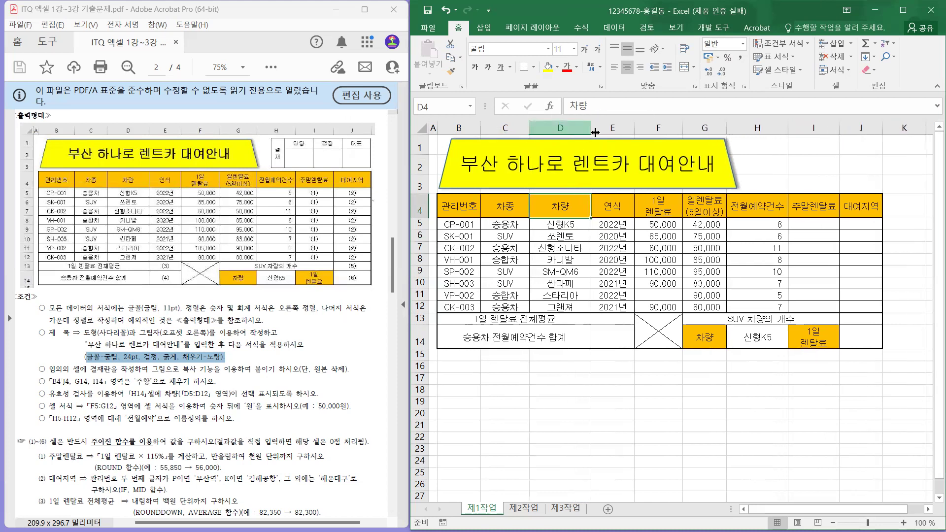
{"action": "left_click_drag", "start_coordinate": [638, 128], "coordinate": [639, 128]}
{"action": "left_click_drag", "start_coordinate": [732, 128], "coordinate": [735, 128]}
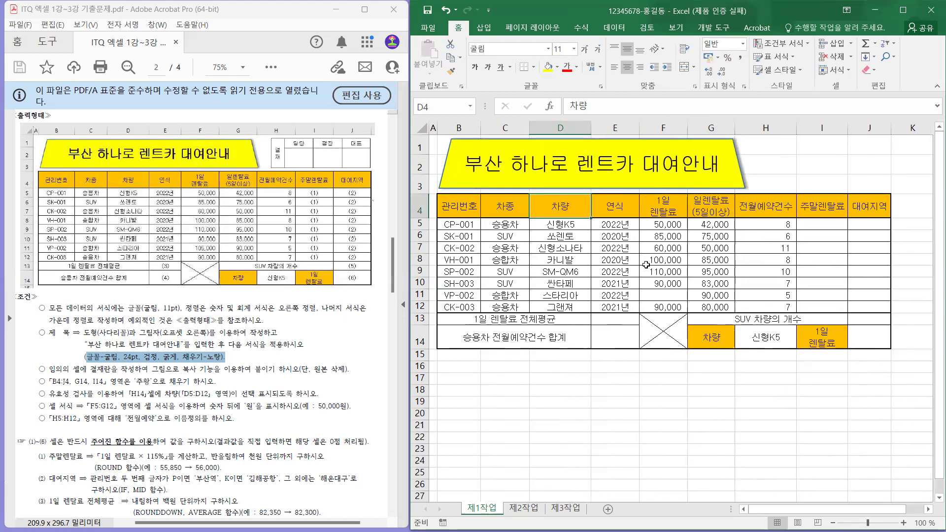
Step: Examine the PDF's approval box (결재란) condition and its enlarged sample layout above columns H to J
{"action": "left_click", "coordinate": [569, 238]}
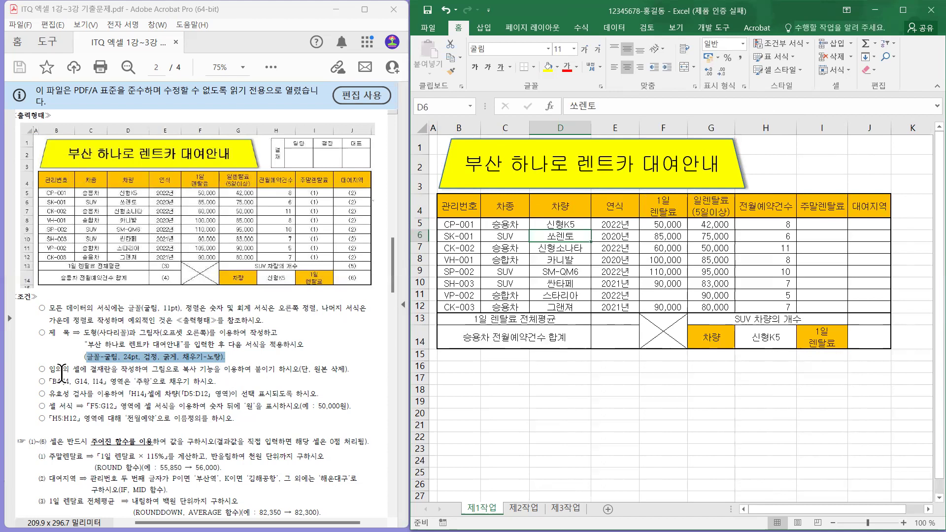
{"action": "left_click_drag", "start_coordinate": [50, 369], "coordinate": [251, 370]}
{"action": "left_click_drag", "start_coordinate": [314, 369], "coordinate": [345, 370]}
{"action": "left_click_drag", "start_coordinate": [266, 137], "coordinate": [378, 172]}
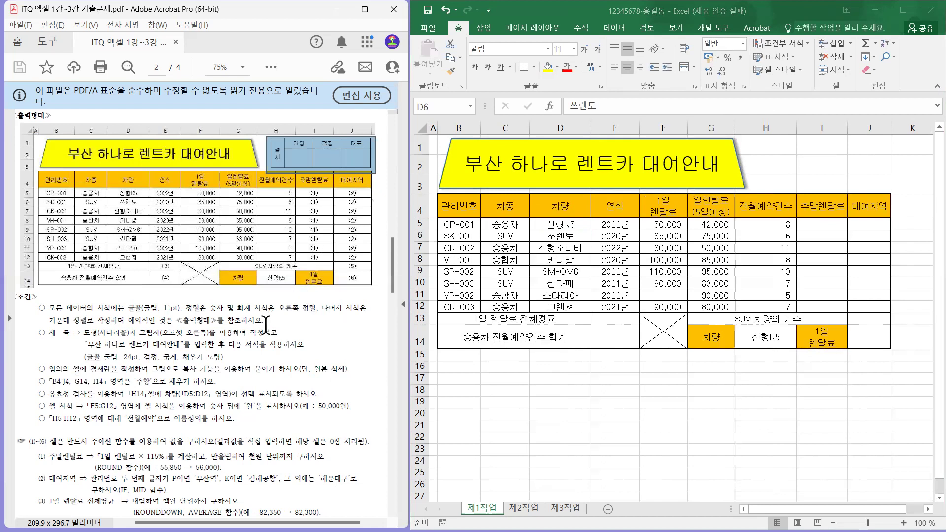
{"action": "scroll", "coordinate": [299, 213], "scroll_direction": "up", "scroll_amount": 1}
{"action": "scroll", "coordinate": [299, 213], "scroll_direction": "up", "scroll_amount": 2}
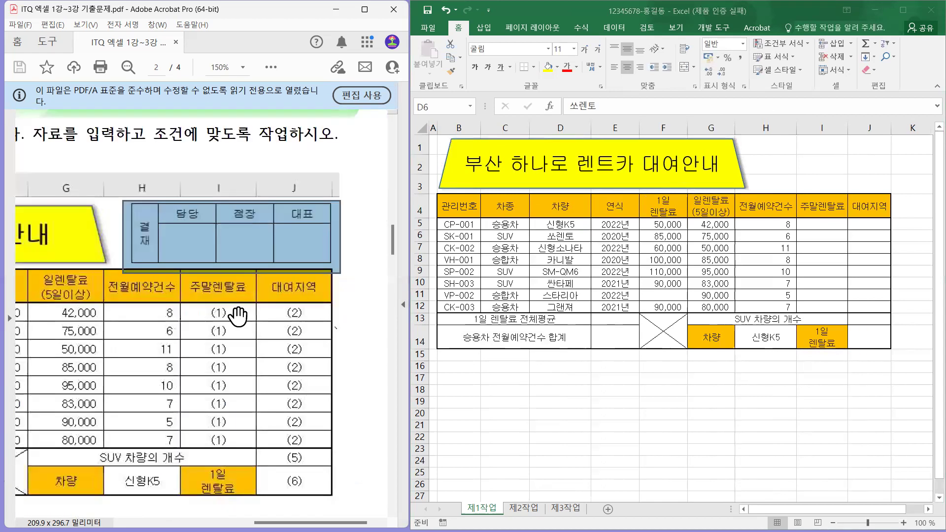
{"action": "scroll", "coordinate": [231, 296], "scroll_direction": "up", "scroll_amount": 1}
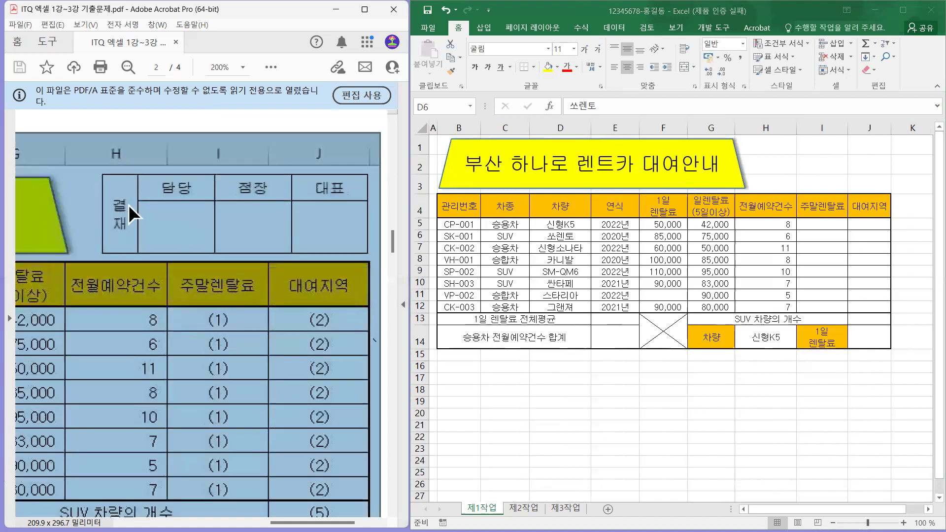
{"action": "left_click", "coordinate": [130, 210]}
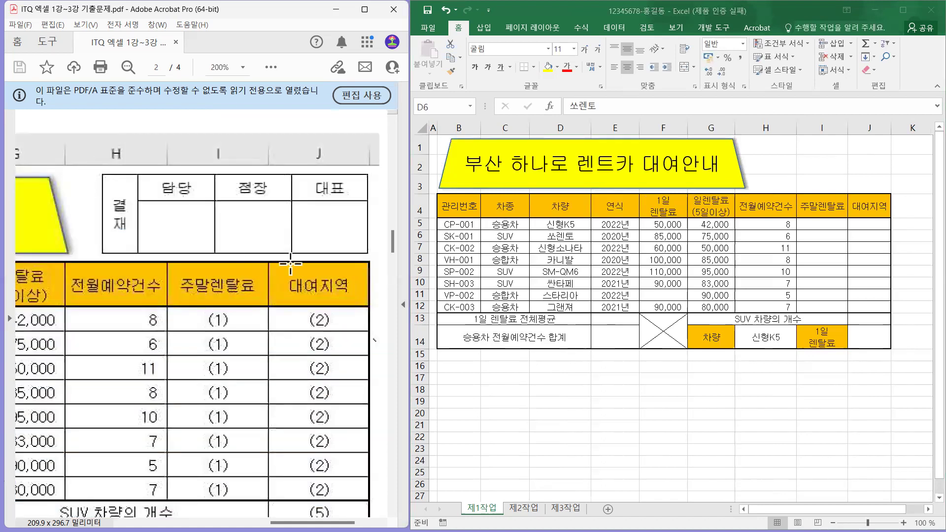
{"action": "left_click_drag", "start_coordinate": [77, 150], "coordinate": [378, 265]}
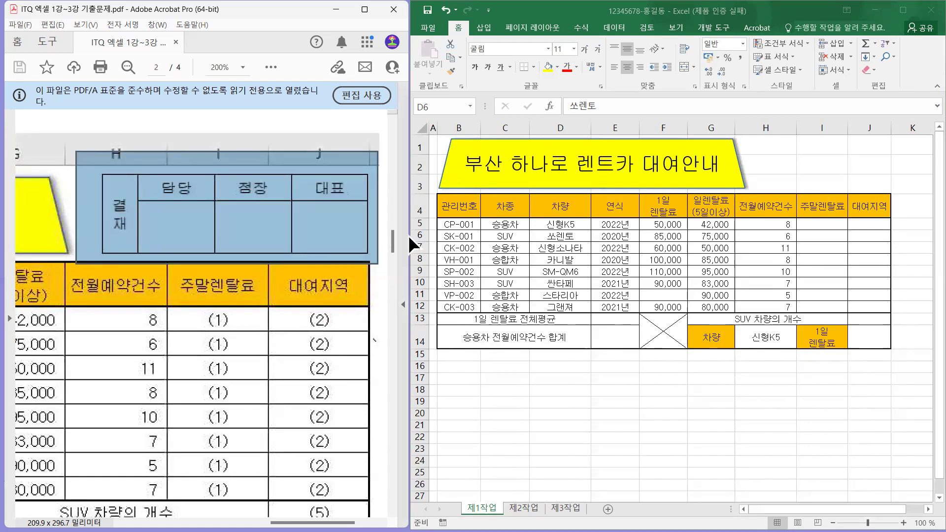
Step: Go to the empty area of the worksheet beyond column J, outside the data table, to place the approval box
{"action": "left_click", "coordinate": [757, 405]}
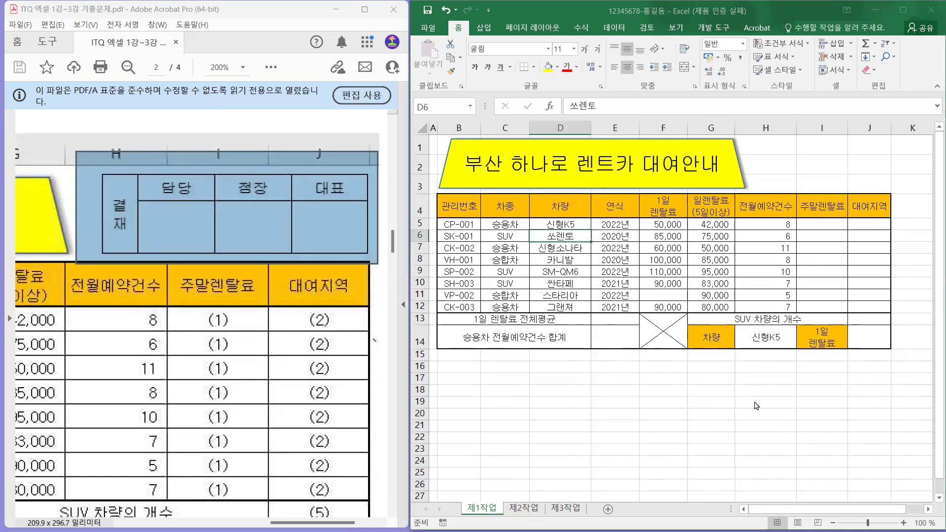
{"action": "key", "text": "ctrl+End"}
{"action": "left_click", "coordinate": [928, 511]}
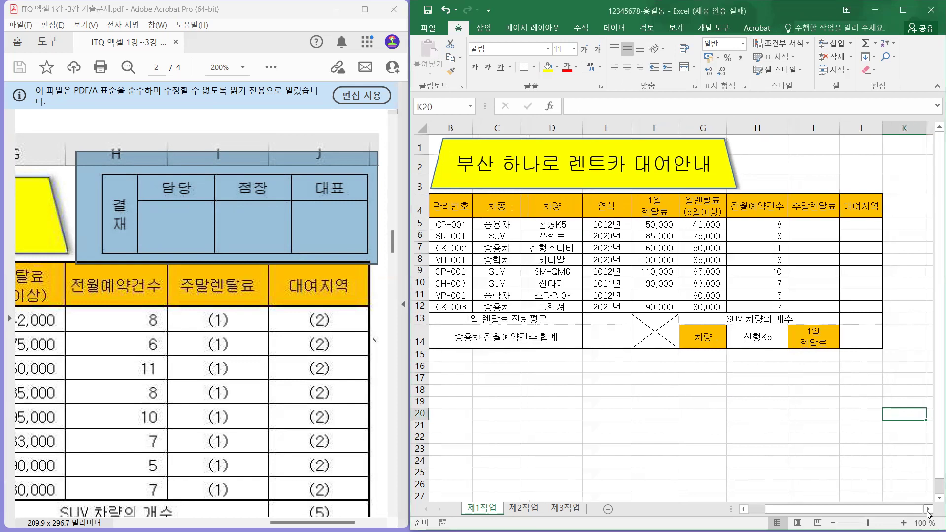
{"action": "left_click", "coordinate": [928, 510]}
{"action": "left_click", "coordinate": [929, 512]}
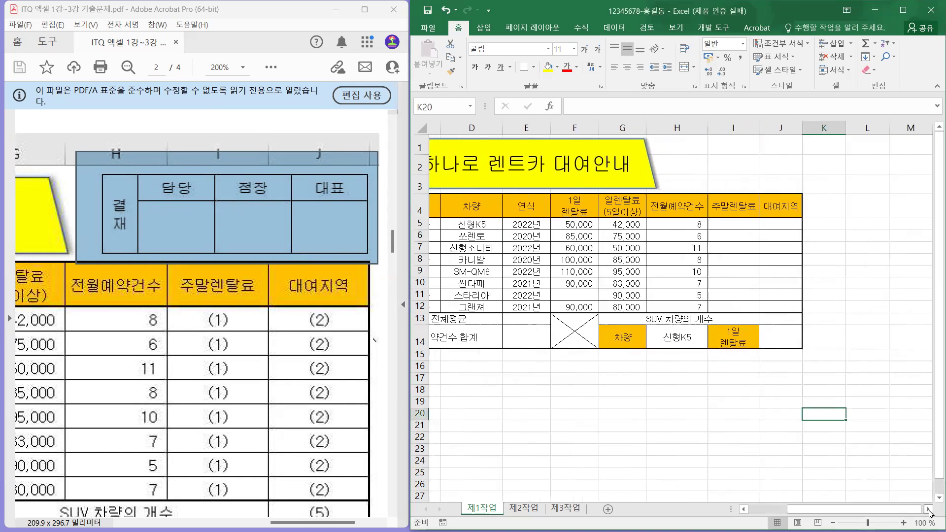
{"action": "left_click", "coordinate": [929, 512]}
{"action": "left_click", "coordinate": [929, 512]}
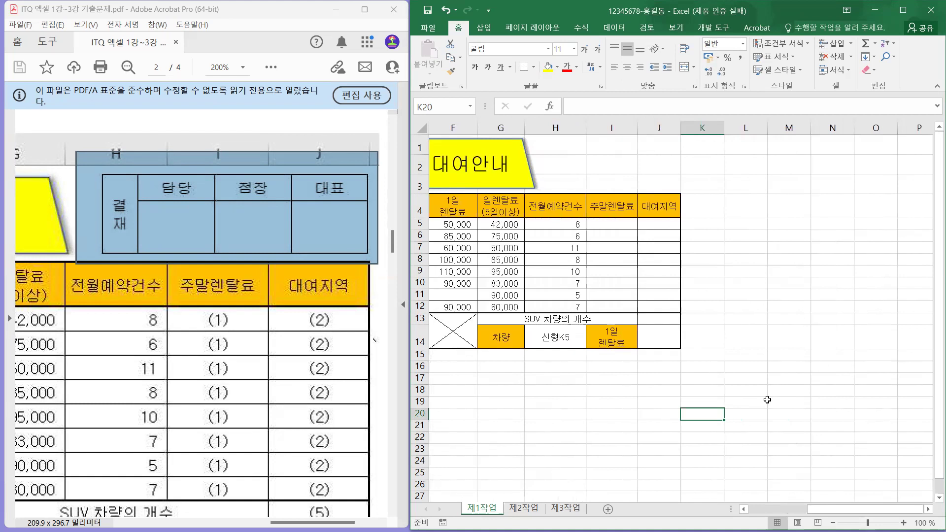
{"action": "left_click_drag", "start_coordinate": [605, 224], "coordinate": [611, 271]}
{"action": "left_click_drag", "start_coordinate": [702, 224], "coordinate": [745, 259]}
{"action": "left_click_drag", "start_coordinate": [555, 366], "coordinate": [558, 395]}
{"action": "left_click_drag", "start_coordinate": [574, 283], "coordinate": [461, 249]}
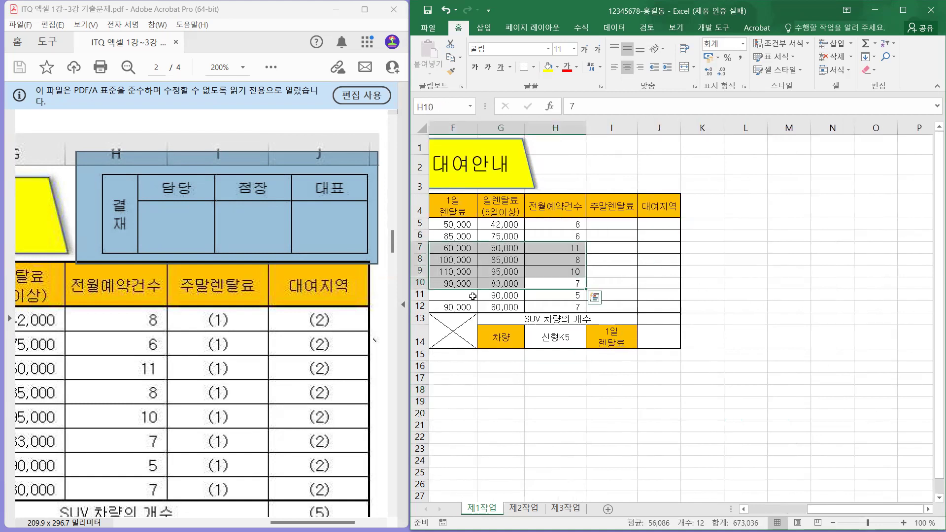
{"action": "left_click", "coordinate": [612, 329]}
{"action": "left_click_drag", "start_coordinate": [702, 379], "coordinate": [788, 414]}
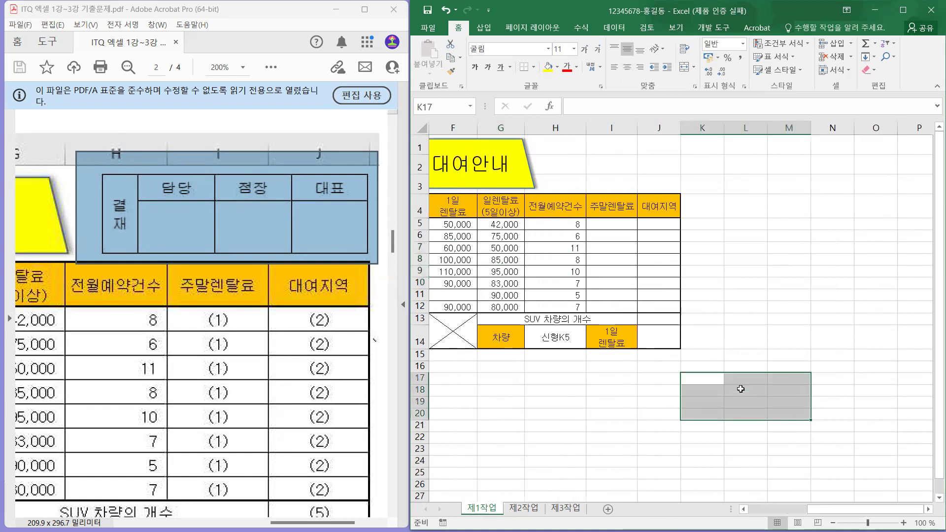
{"action": "left_click", "coordinate": [774, 390]}
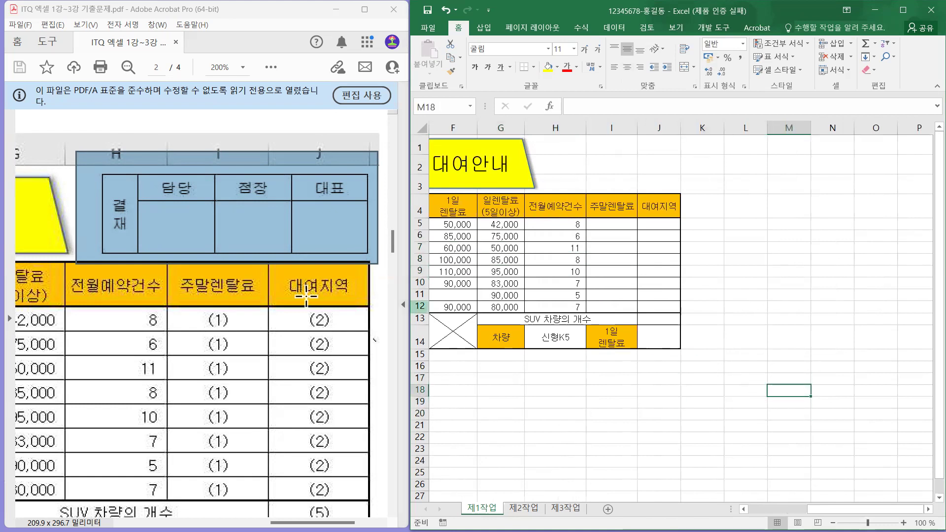
Step: Merge and center cells L17 and L18 for the approval box's label cell
{"action": "left_click", "coordinate": [138, 214]}
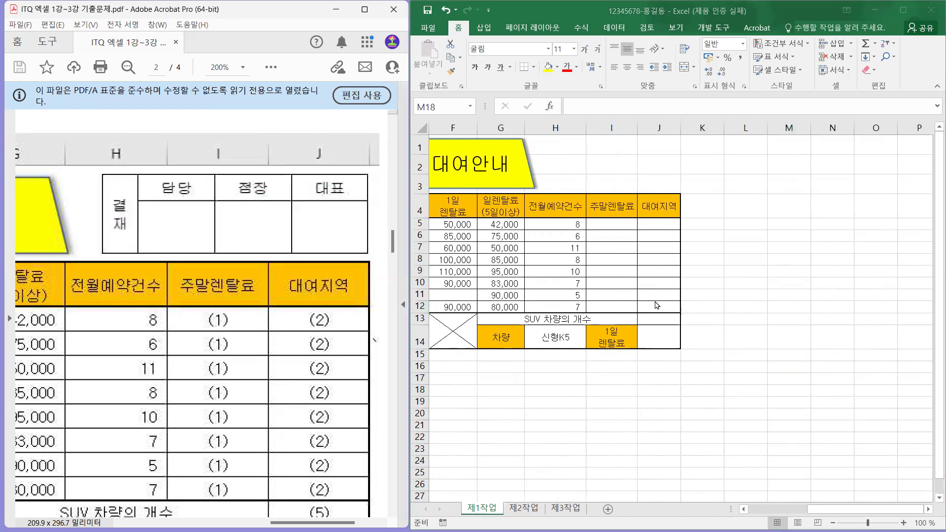
{"action": "left_click", "coordinate": [738, 391]}
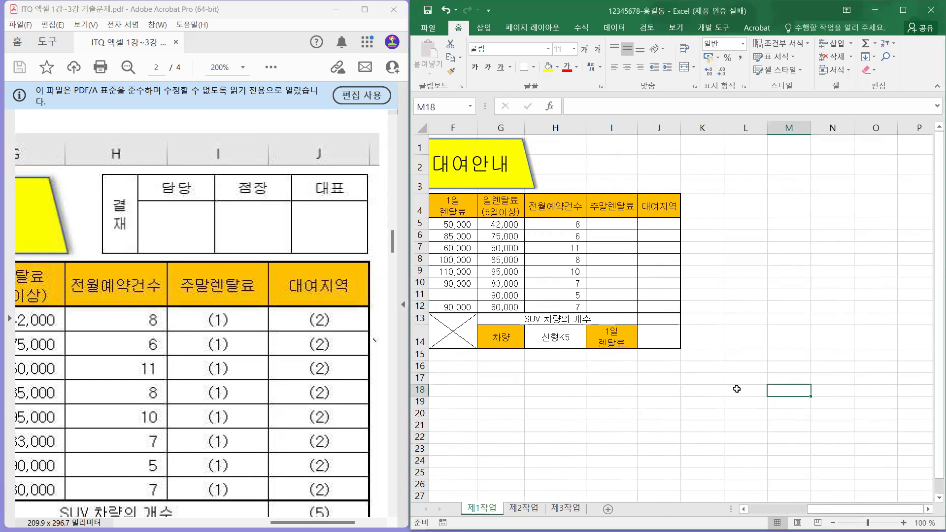
{"action": "left_click_drag", "start_coordinate": [739, 378], "coordinate": [738, 391]}
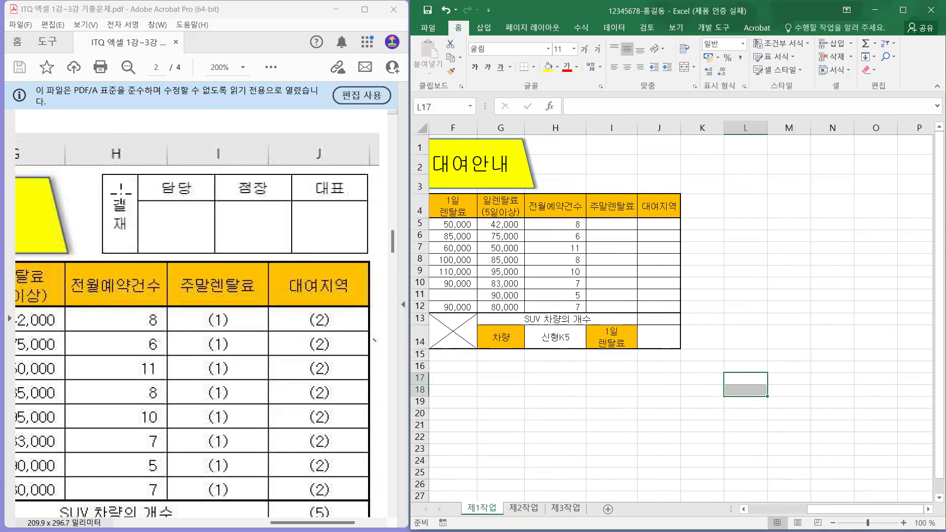
{"action": "left_click", "coordinate": [737, 382]}
{"action": "left_click_drag", "start_coordinate": [737, 382], "coordinate": [735, 394]}
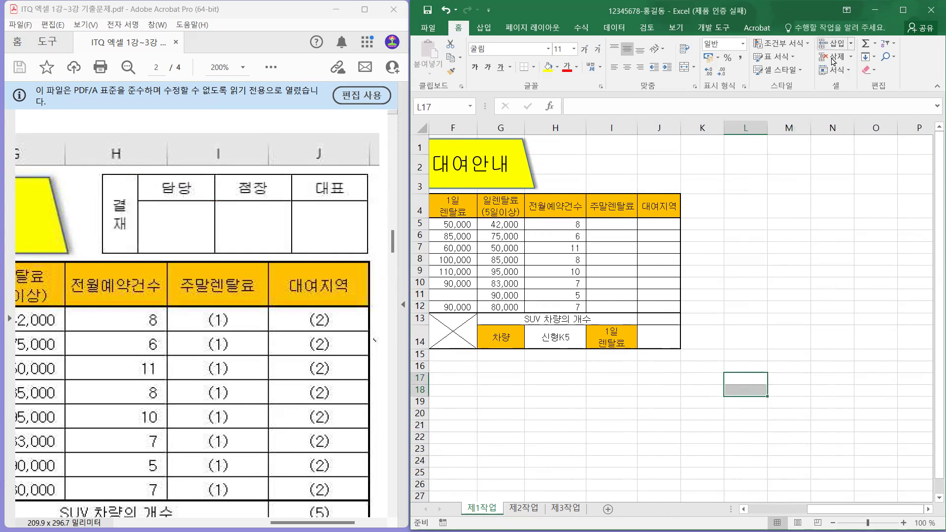
{"action": "left_click", "coordinate": [685, 69]}
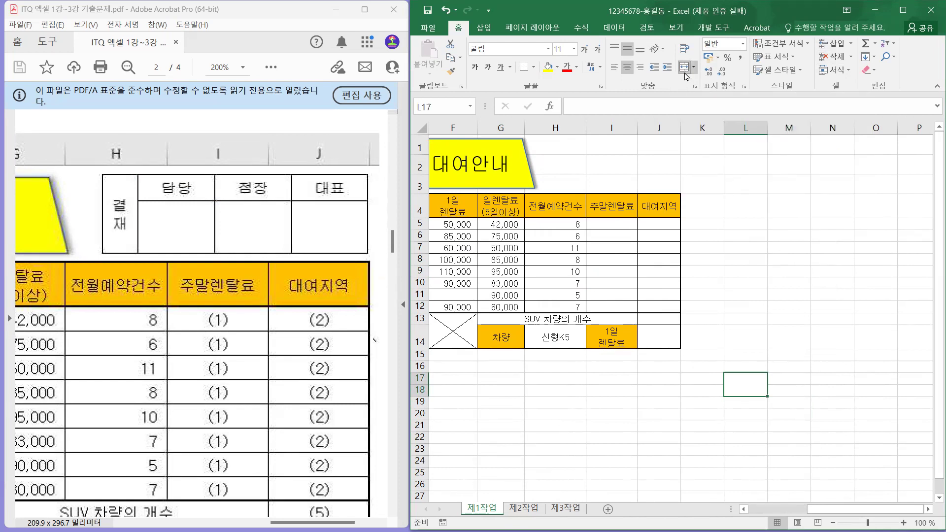
Step: Enter 결 and 재 on two separate lines in the merged cell L17:L18
{"action": "type", "text": "결"}
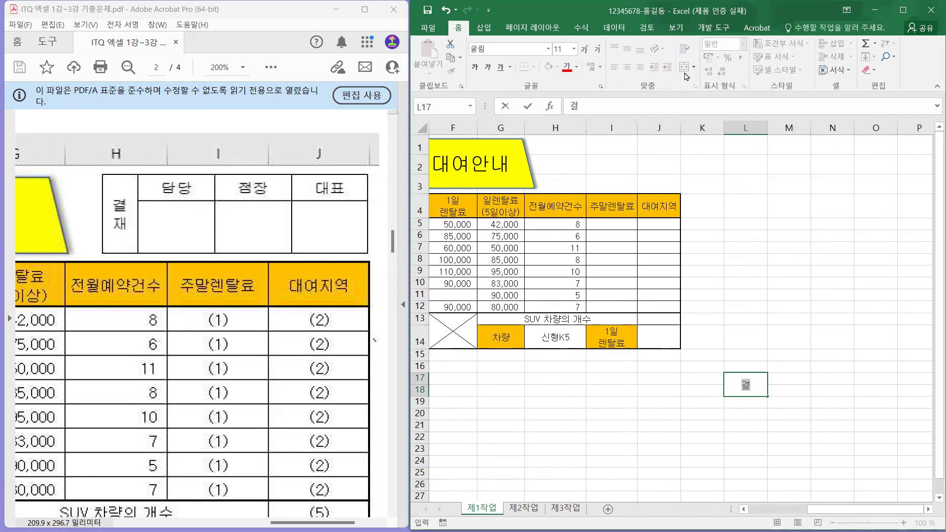
{"action": "key", "text": "alt+Return"}
{"action": "type", "text": "재"}
{"action": "key", "text": "Return"}
Step: Enter the approval headings 담당, 점장 and 대표 in cells M17, N17 and O17
{"action": "key", "text": "Up"}
{"action": "key", "text": "Right"}
{"action": "key", "text": "Down"}
{"action": "key", "text": "Up"}
{"action": "type", "text": "담당"}
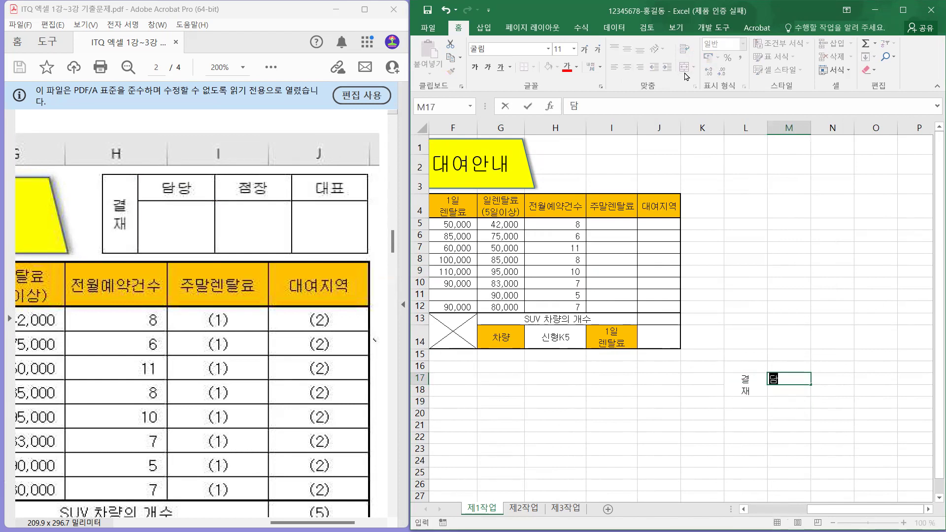
{"action": "key", "text": "Tab"}
{"action": "type", "text": "ㅈ"}
{"action": "type", "text": "장"}
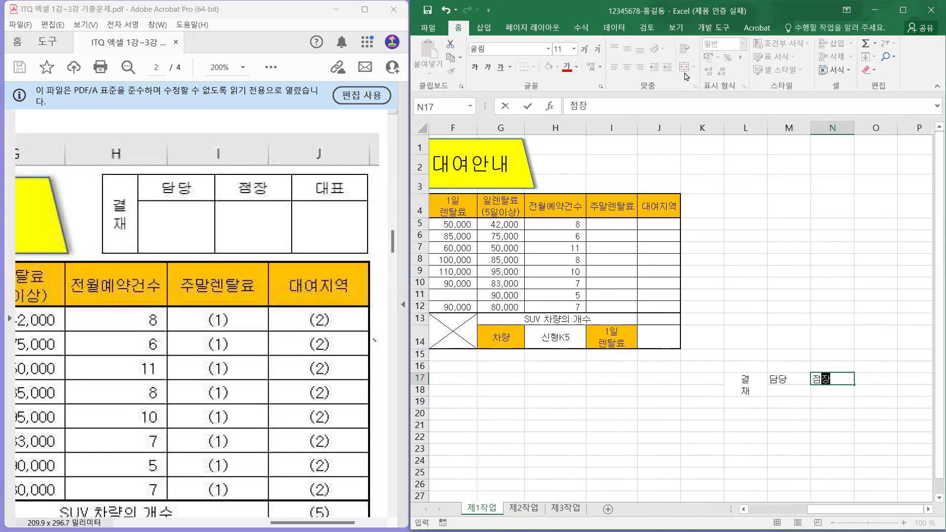
{"action": "key", "text": "Tab"}
{"action": "type", "text": "대표"}
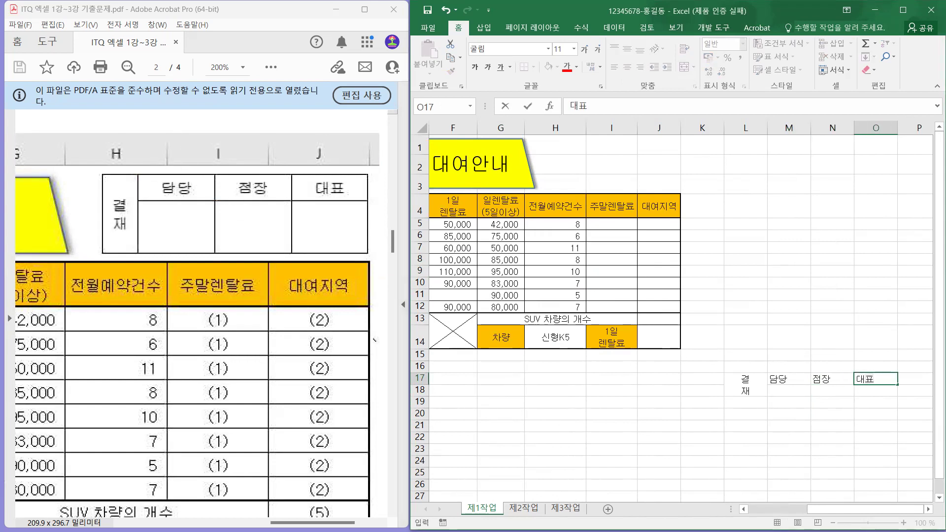
Step: Apply all borders to the approval box range L17:O18
{"action": "left_click", "coordinate": [736, 384]}
{"action": "left_click_drag", "start_coordinate": [737, 384], "coordinate": [858, 385]}
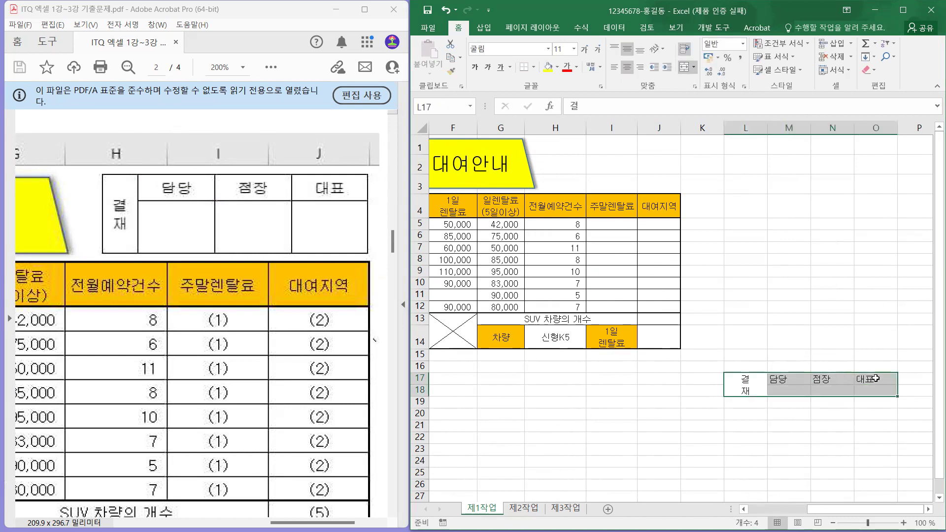
{"action": "left_click", "coordinate": [532, 74]}
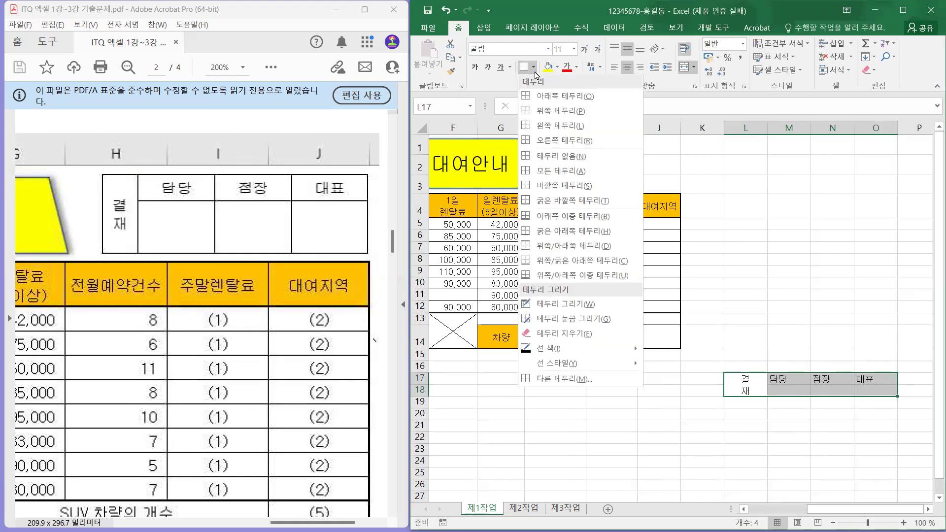
{"action": "left_click", "coordinate": [557, 171]}
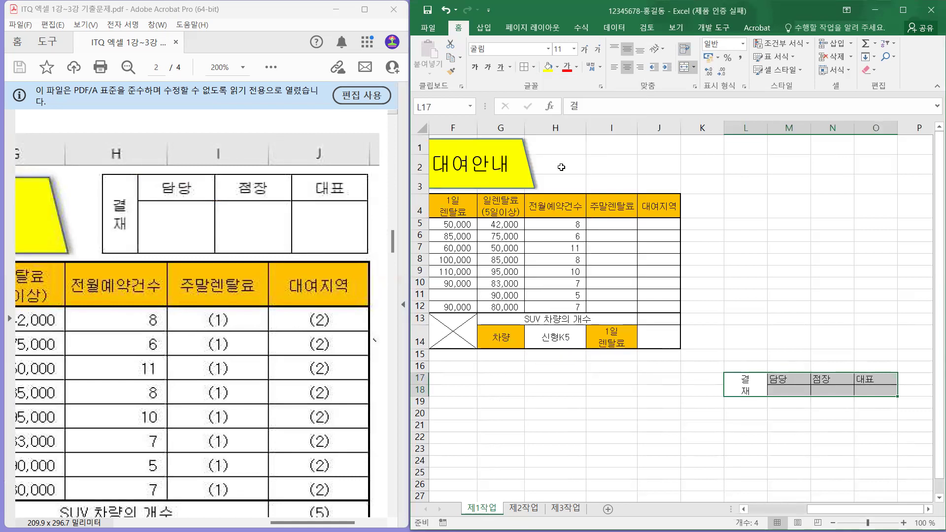
Step: Narrow column L and make row 18 taller so the approval box matches the proportions of the PDF sample
{"action": "left_click", "coordinate": [758, 384]}
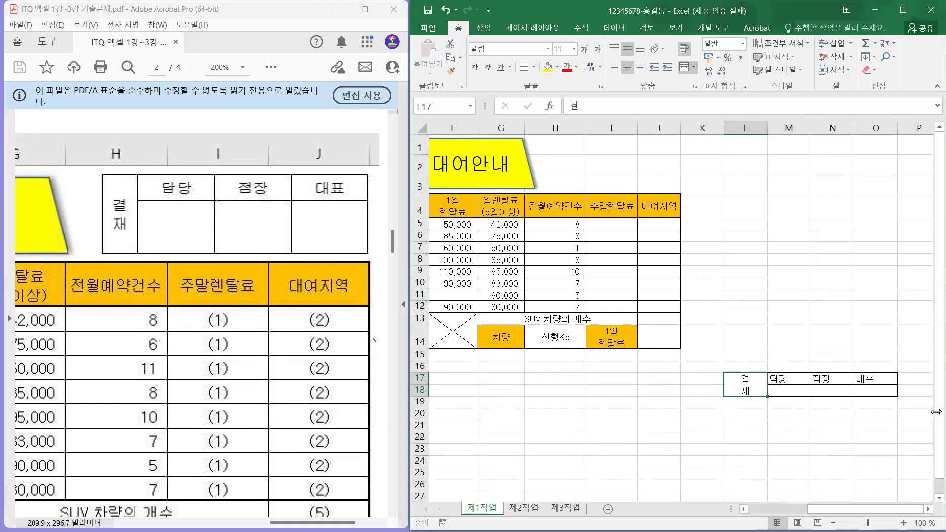
{"action": "mouse_move", "coordinate": [763, 131]}
{"action": "left_mouse_down"}
{"action": "mouse_move", "coordinate": [742, 129]}
{"action": "mouse_move", "coordinate": [749, 133]}
{"action": "left_mouse_up"}
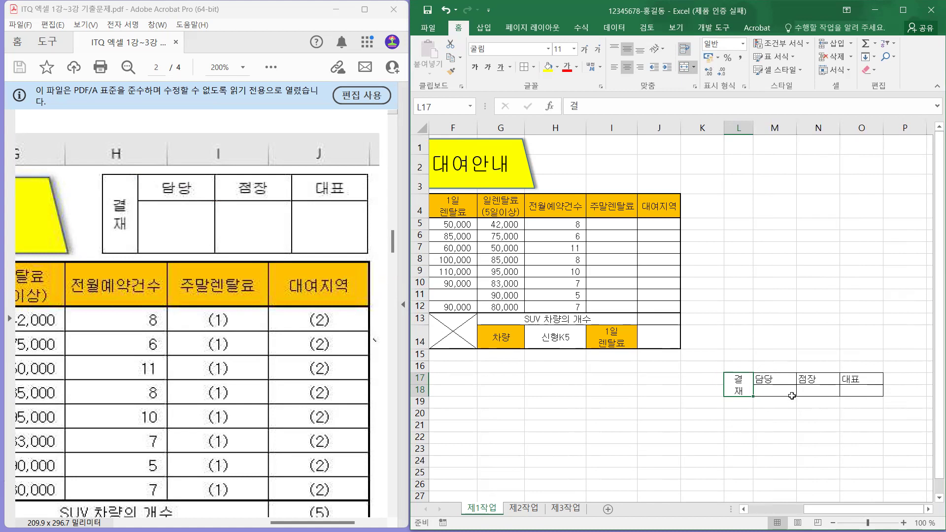
{"action": "left_click", "coordinate": [769, 392]}
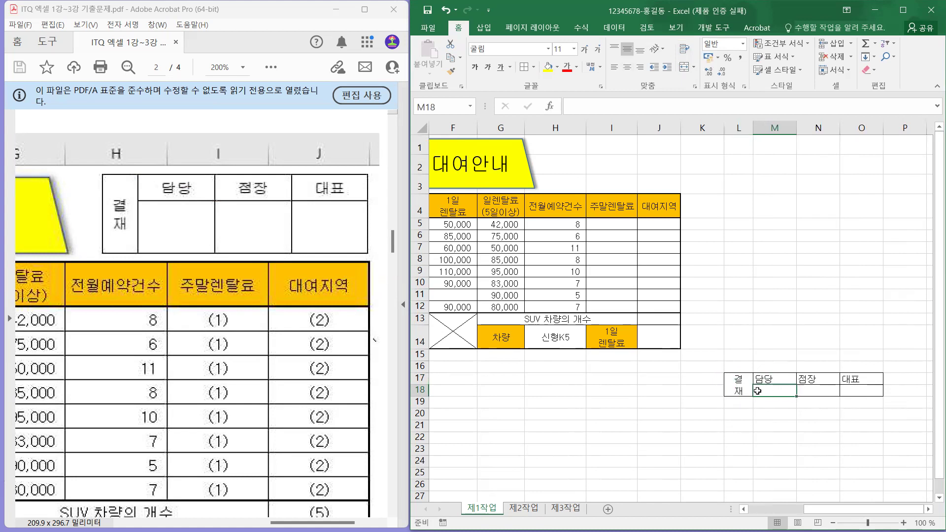
{"action": "left_click", "coordinate": [746, 390]}
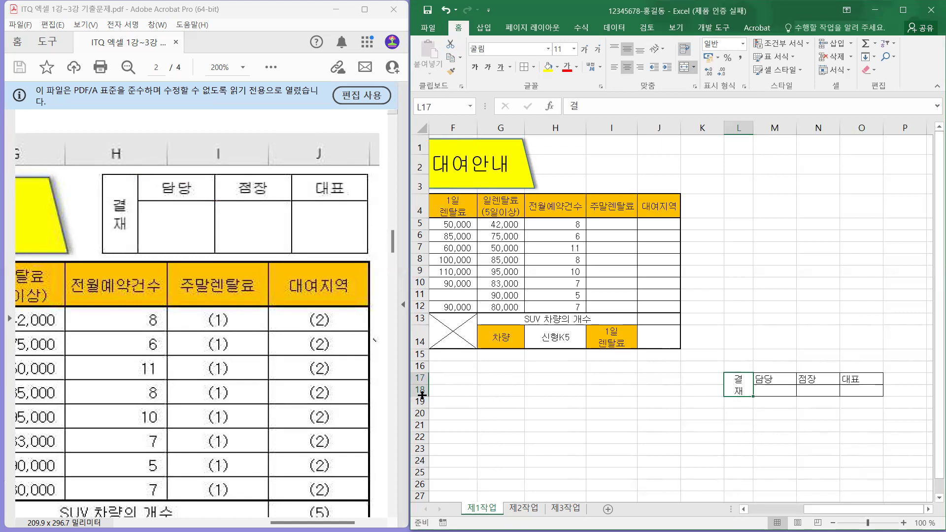
{"action": "left_click_drag", "start_coordinate": [422, 395], "coordinate": [422, 406]}
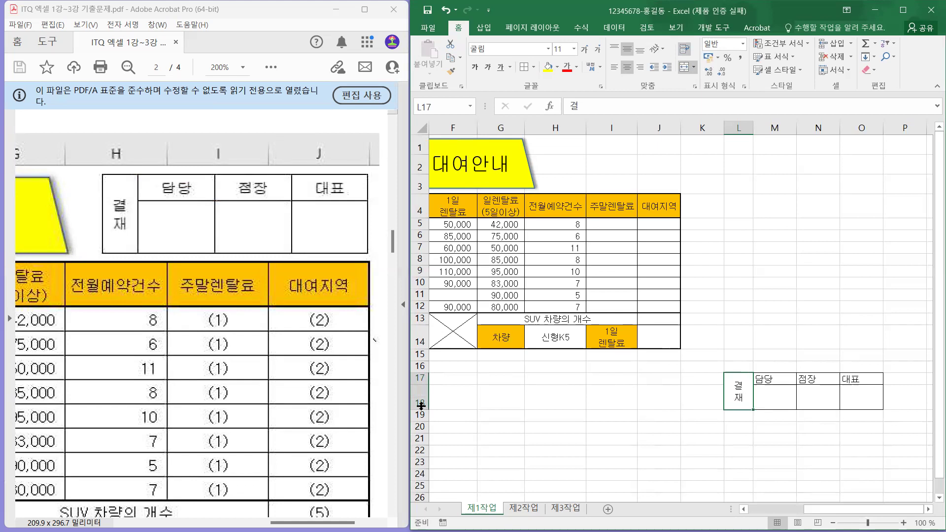
{"action": "left_click_drag", "start_coordinate": [753, 128], "coordinate": [749, 126]}
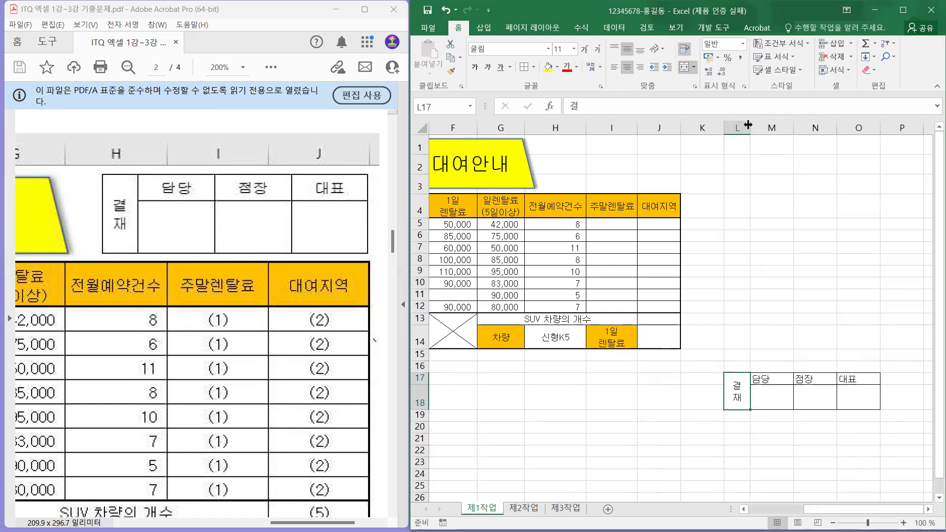
Step: Center the headings in M17:O17 horizontally and make row 17 slightly taller
{"action": "left_click", "coordinate": [769, 403]}
{"action": "left_click_drag", "start_coordinate": [769, 380], "coordinate": [860, 378]}
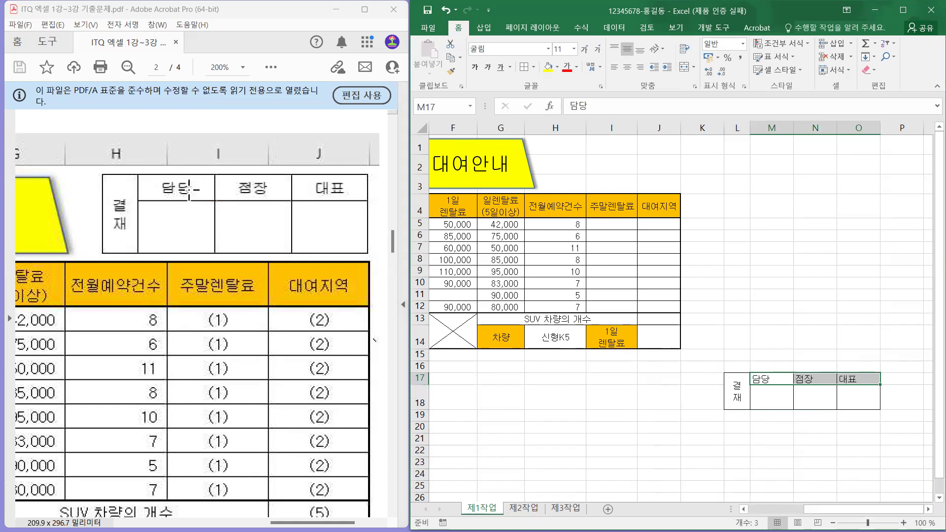
{"action": "left_click", "coordinate": [629, 72]}
{"action": "left_click", "coordinate": [816, 397]}
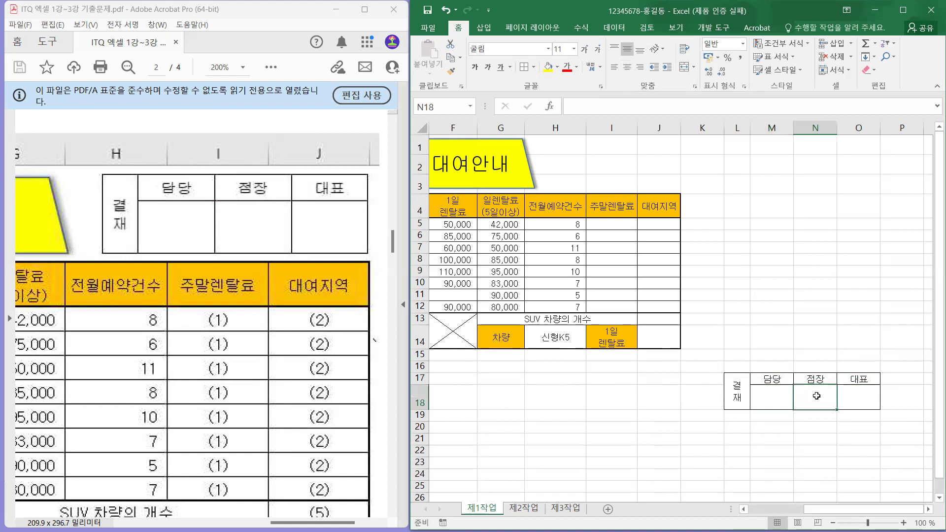
{"action": "left_click_drag", "start_coordinate": [426, 385], "coordinate": [426, 387]}
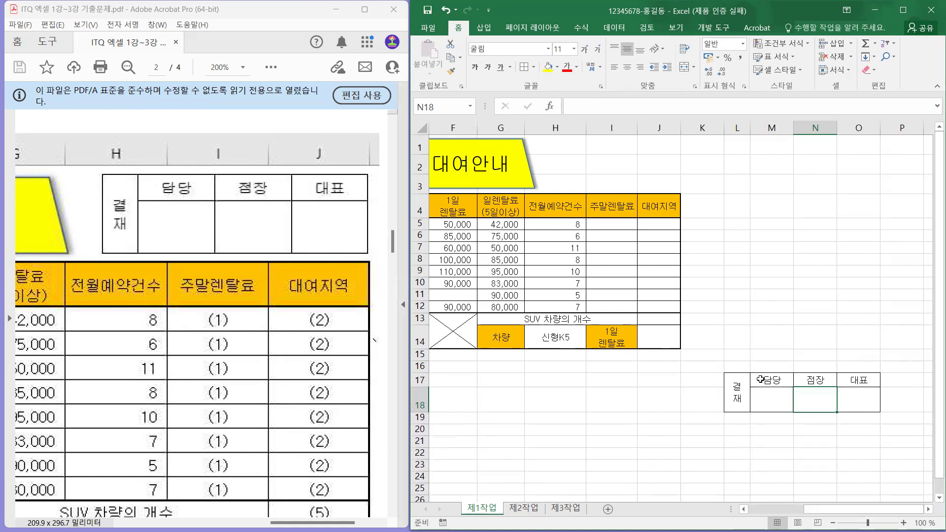
Step: Copy the complete approval box range L17:O18
{"action": "left_click", "coordinate": [739, 390]}
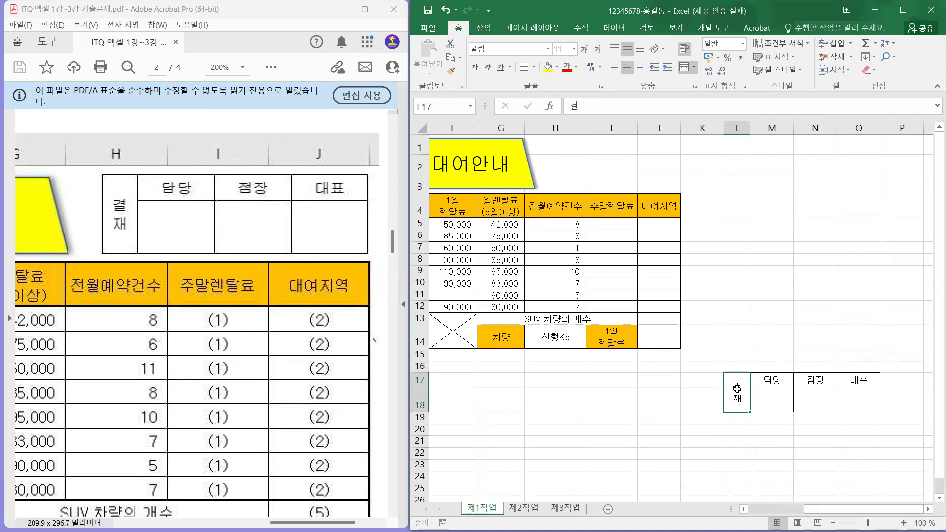
{"action": "left_click_drag", "start_coordinate": [737, 395], "coordinate": [855, 394]}
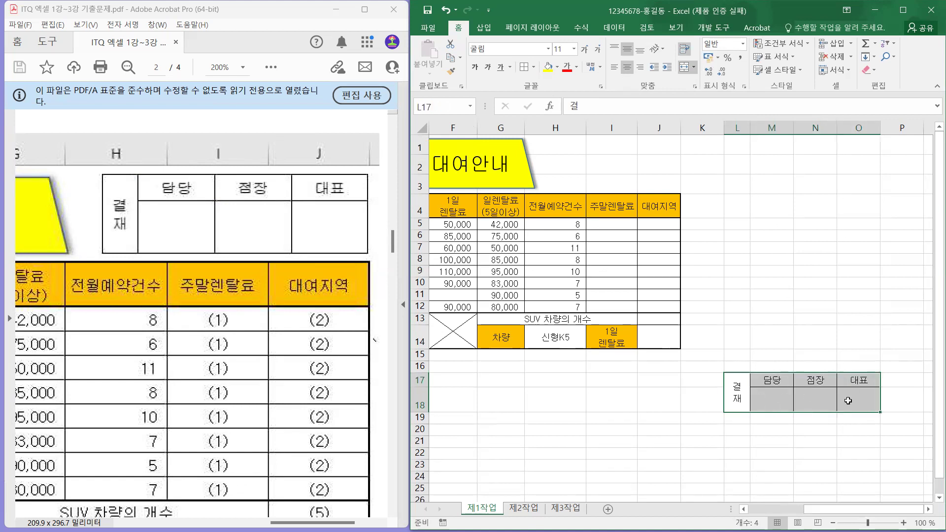
{"action": "left_click", "coordinate": [737, 389]}
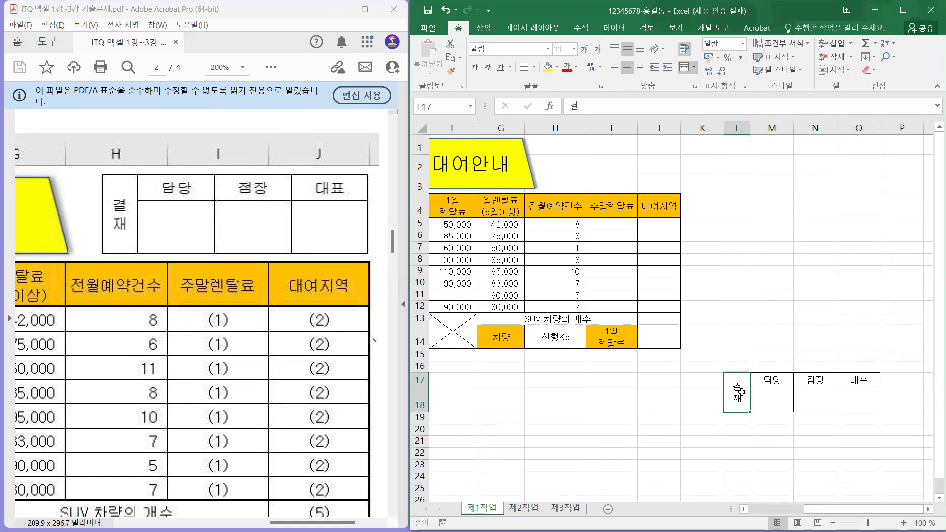
{"action": "left_click_drag", "start_coordinate": [742, 393], "coordinate": [860, 394]}
{"action": "left_click", "coordinate": [733, 394]}
{"action": "left_click_drag", "start_coordinate": [757, 394], "coordinate": [851, 394]}
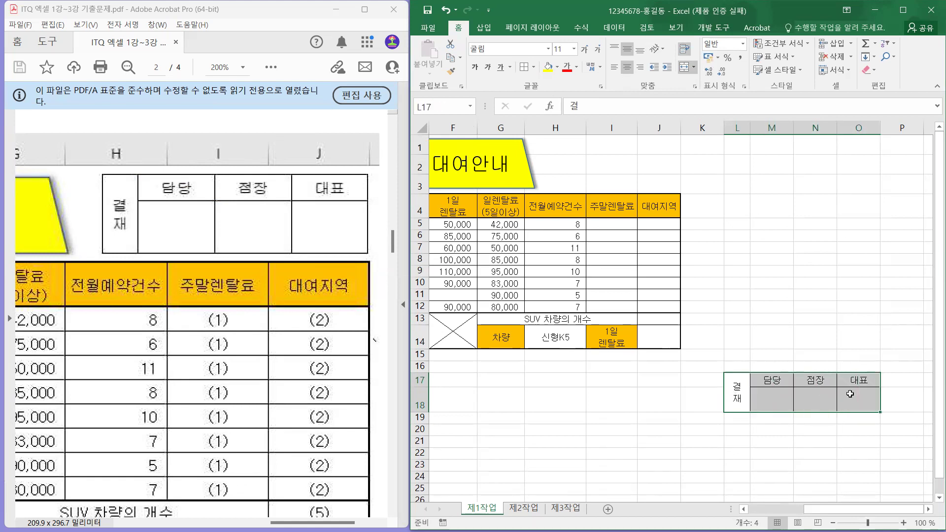
{"action": "right_click", "coordinate": [850, 395]}
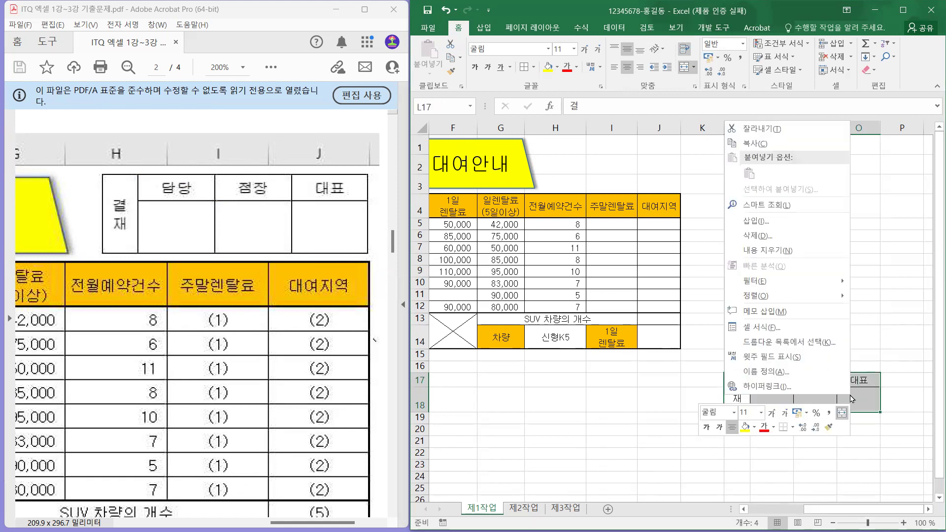
{"action": "left_click", "coordinate": [786, 143]}
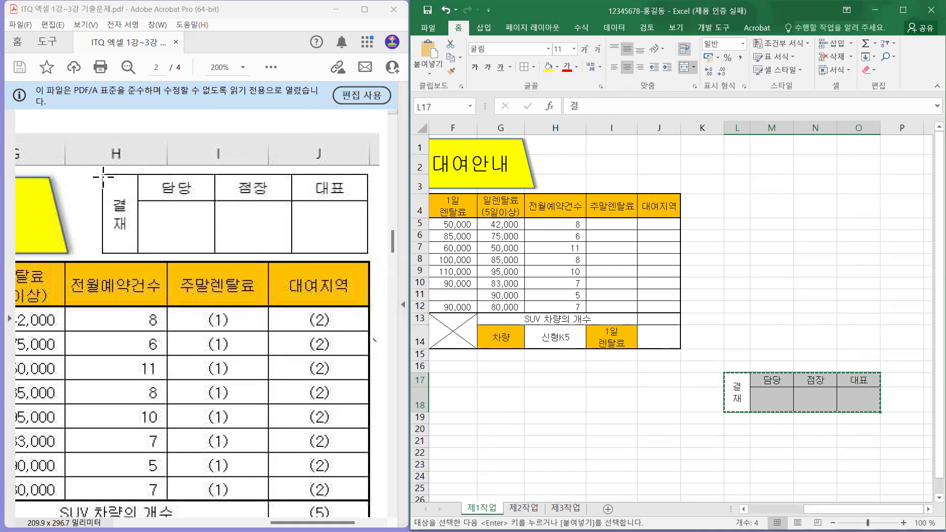
Step: Paste the copied approval box as a picture at cell H1
{"action": "left_click", "coordinate": [562, 144]}
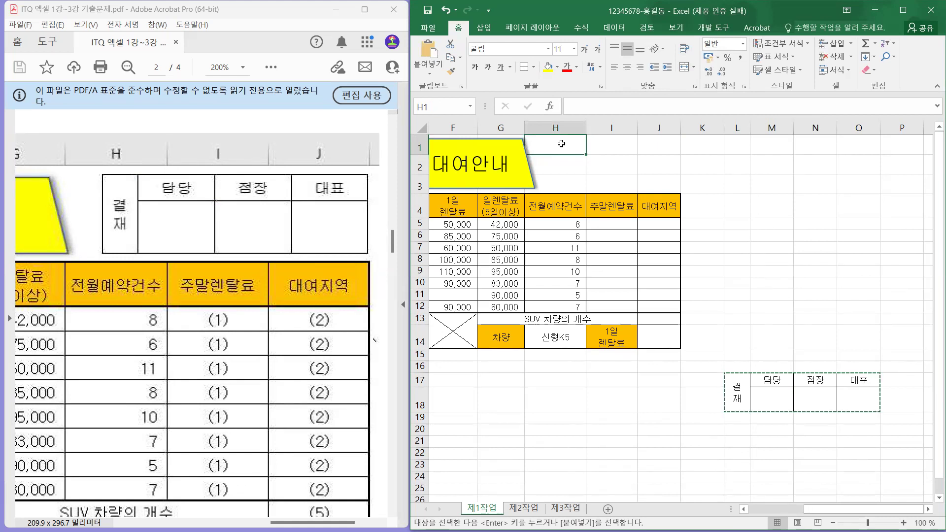
{"action": "left_click", "coordinate": [425, 67]}
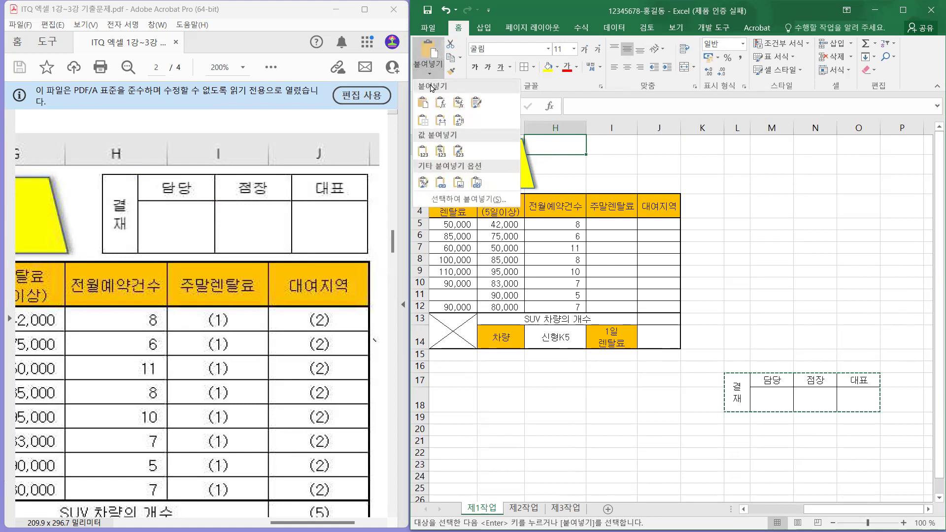
{"action": "left_click", "coordinate": [459, 184]}
Step: Move and resize the approval box picture to fit beside the trapezoid above columns H to J, and end copy mode
{"action": "left_click_drag", "start_coordinate": [587, 153], "coordinate": [622, 156]}
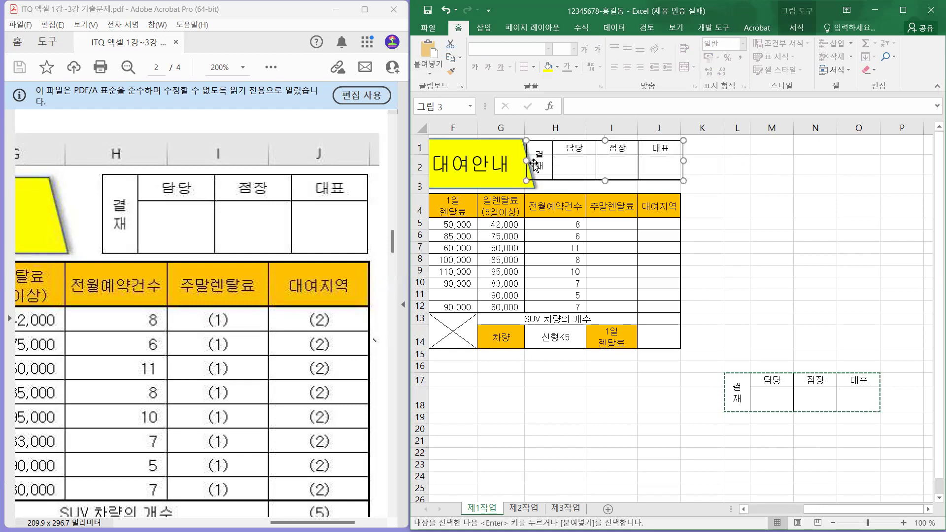
{"action": "left_click_drag", "start_coordinate": [541, 164], "coordinate": [543, 165]}
{"action": "left_click_drag", "start_coordinate": [606, 181], "coordinate": [612, 191]}
{"action": "left_click_drag", "start_coordinate": [685, 166], "coordinate": [680, 166]}
{"action": "left_click_drag", "start_coordinate": [611, 191], "coordinate": [635, 176]}
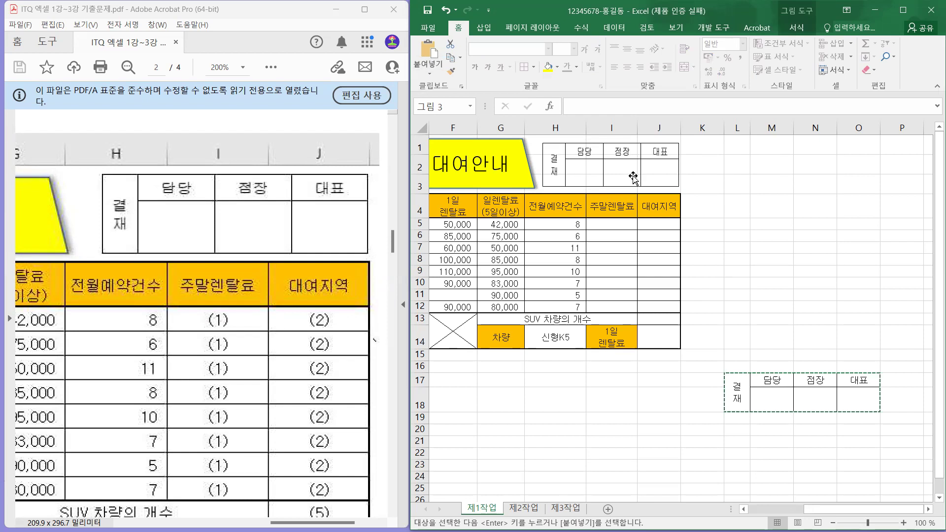
{"action": "left_click", "coordinate": [797, 303]}
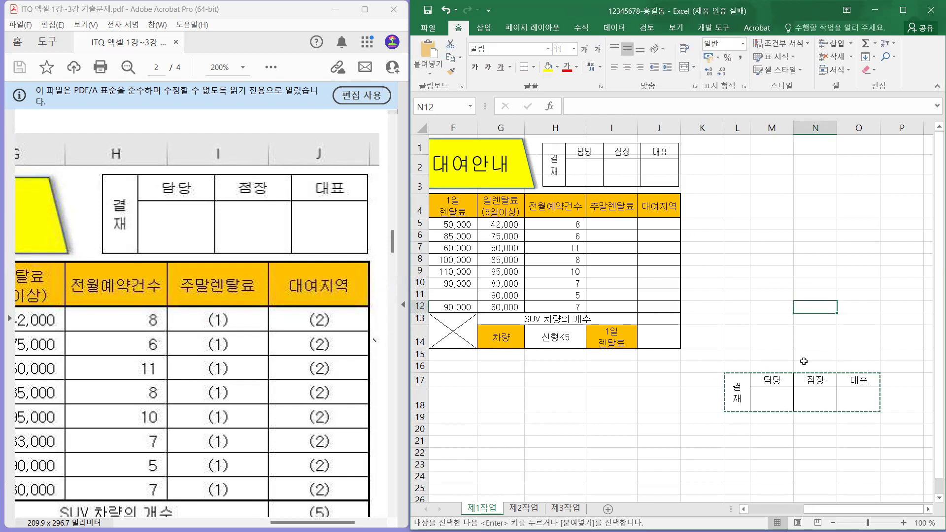
{"action": "key", "text": "Escape"}
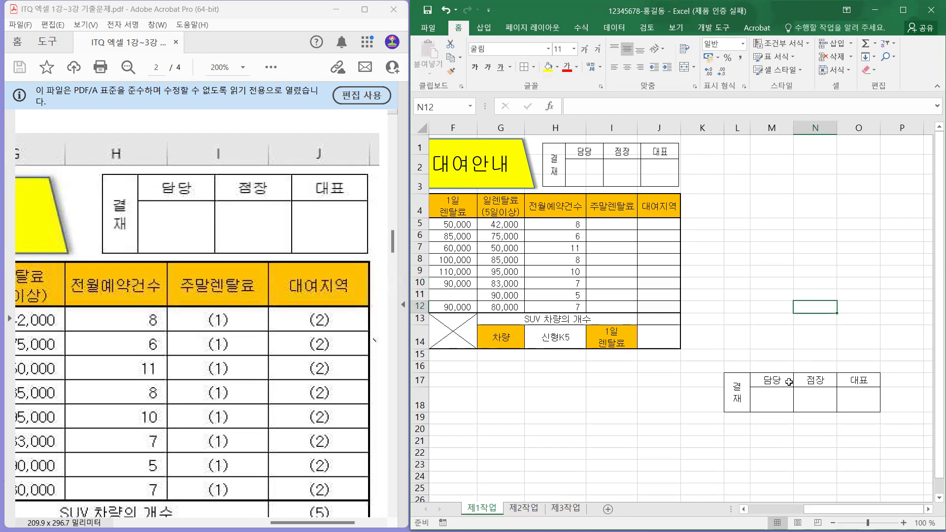
Step: Delete the original approval box cells L17:O18, shifting the remaining cells left
{"action": "left_click", "coordinate": [767, 340]}
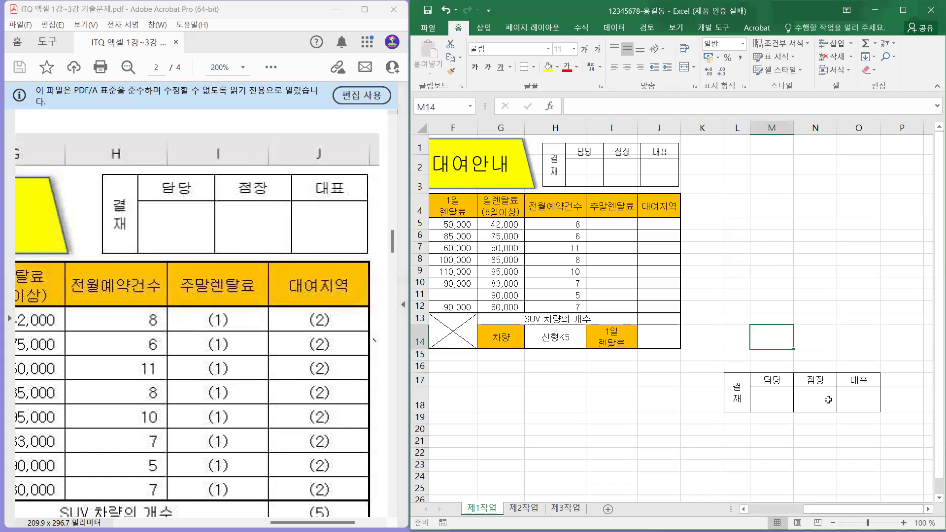
{"action": "left_click_drag", "start_coordinate": [738, 392], "coordinate": [859, 401]}
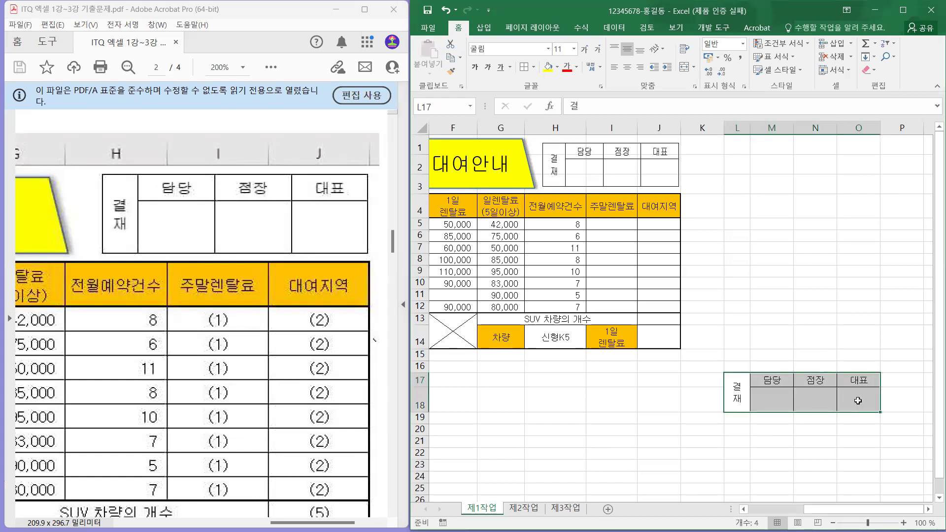
{"action": "right_click", "coordinate": [858, 401]}
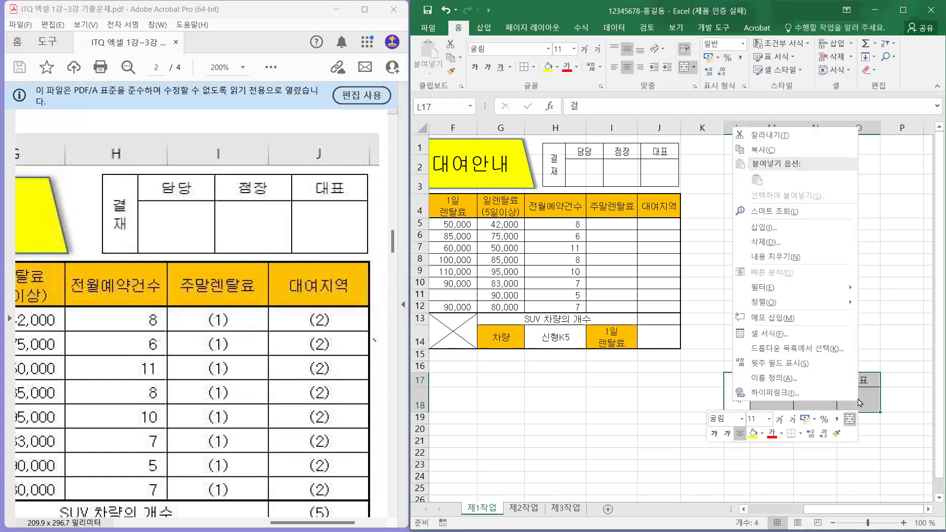
{"action": "left_click", "coordinate": [790, 247]}
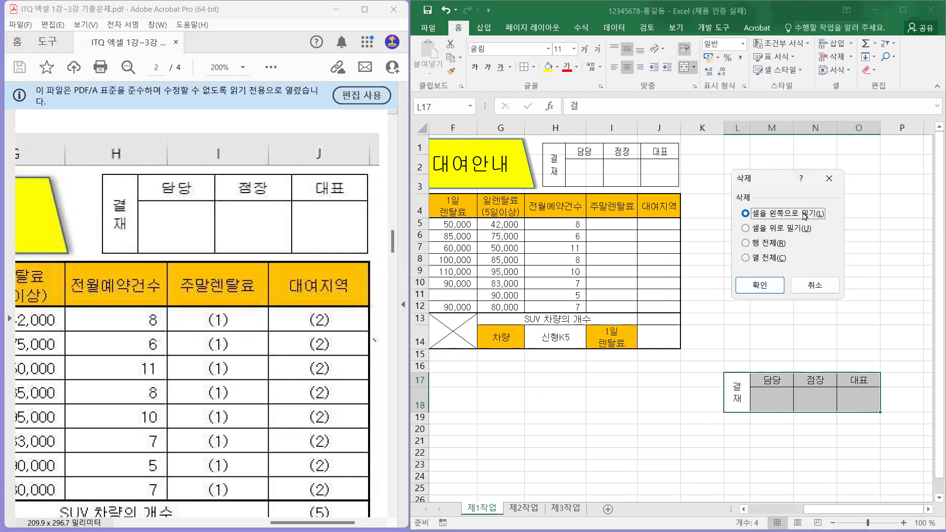
{"action": "left_click", "coordinate": [764, 290]}
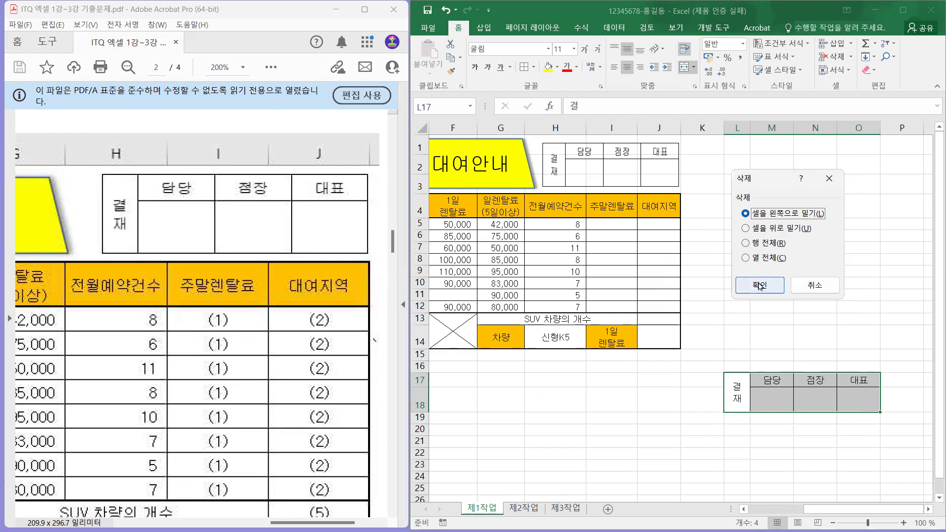
{"action": "left_click", "coordinate": [787, 395]}
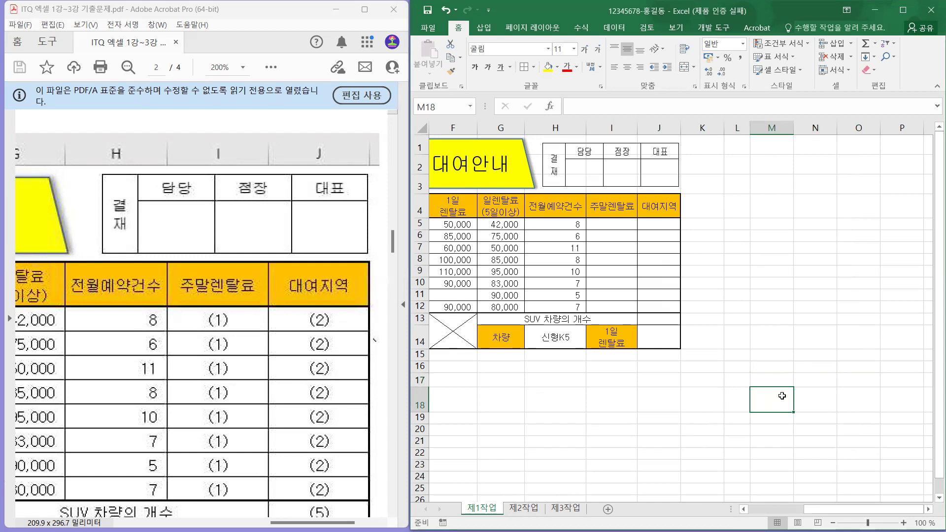
Step: Fill in the missing one-day rental fee in F11 with 105,000, matching the table in the PDF
{"action": "left_click", "coordinate": [274, 357]}
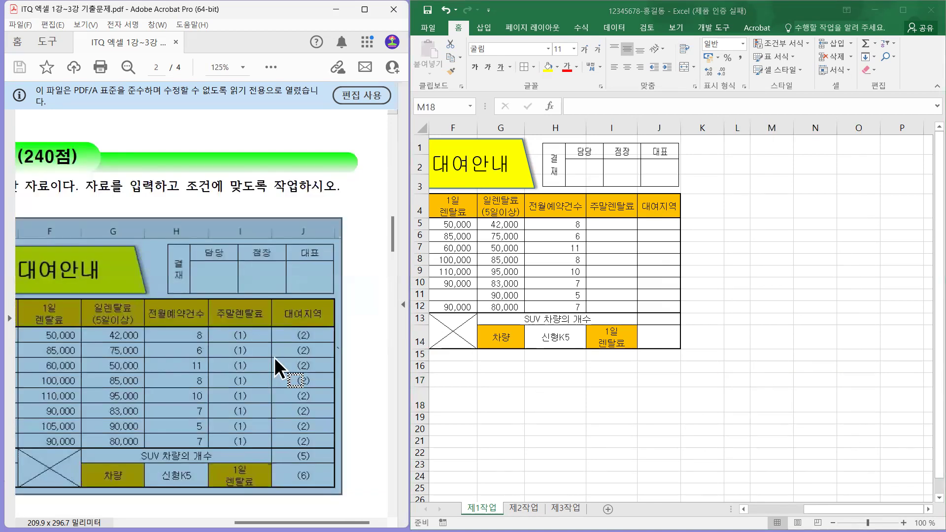
{"action": "key", "text": "ctrl+minus"}
{"action": "left_click", "coordinate": [513, 294]}
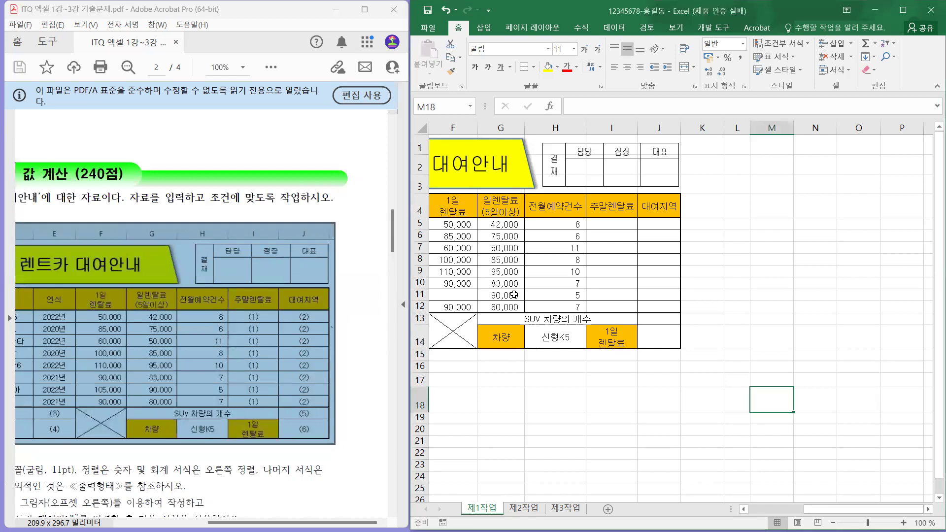
{"action": "scroll", "coordinate": [666, 397], "scroll_direction": "down", "scroll_amount": 1}
{"action": "left_click_drag", "start_coordinate": [846, 511], "coordinate": [811, 511]}
{"action": "left_click", "coordinate": [600, 268]}
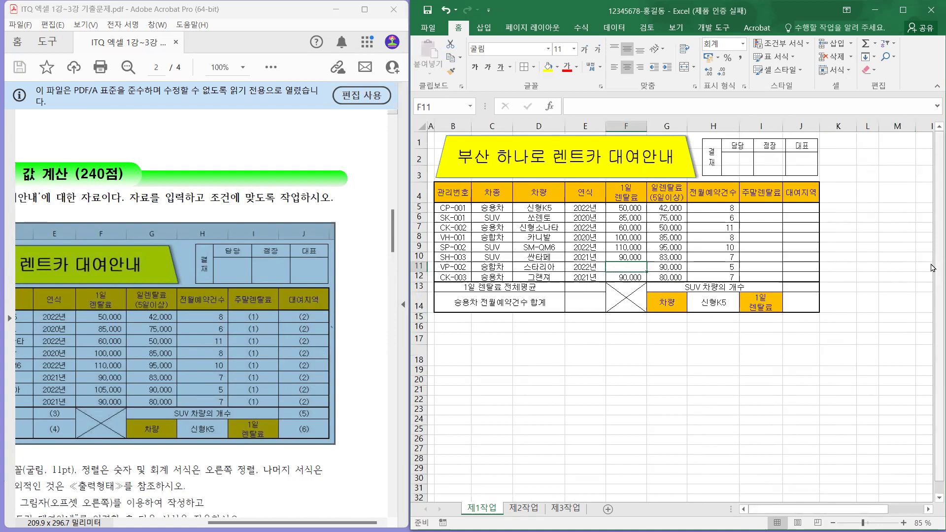
{"action": "type", "text": "105,"}
{"action": "type", "text": "000"}
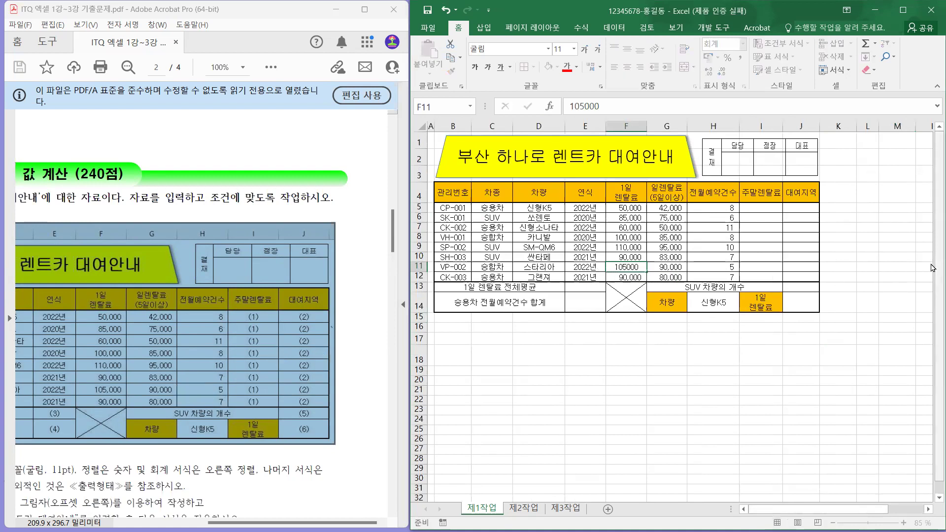
{"action": "key", "text": "Return"}
{"action": "left_click", "coordinate": [696, 248]}
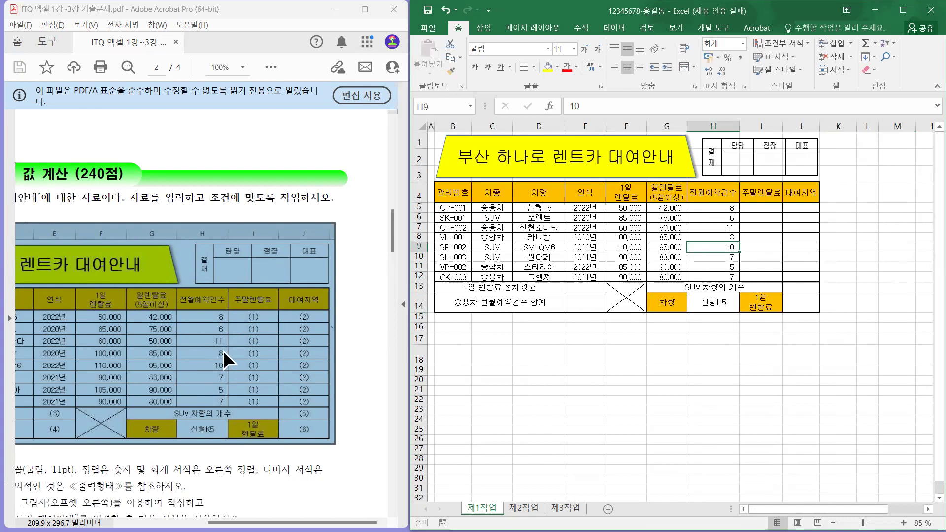
Step: Read the condition list below the table in the Acrobat PDF, especially the data validation requirement for the vehicle cell
{"action": "left_click", "coordinate": [207, 373]}
{"action": "left_click_drag", "start_coordinate": [146, 463], "coordinate": [166, 444]}
{"action": "left_click_drag", "start_coordinate": [182, 485], "coordinate": [241, 312]}
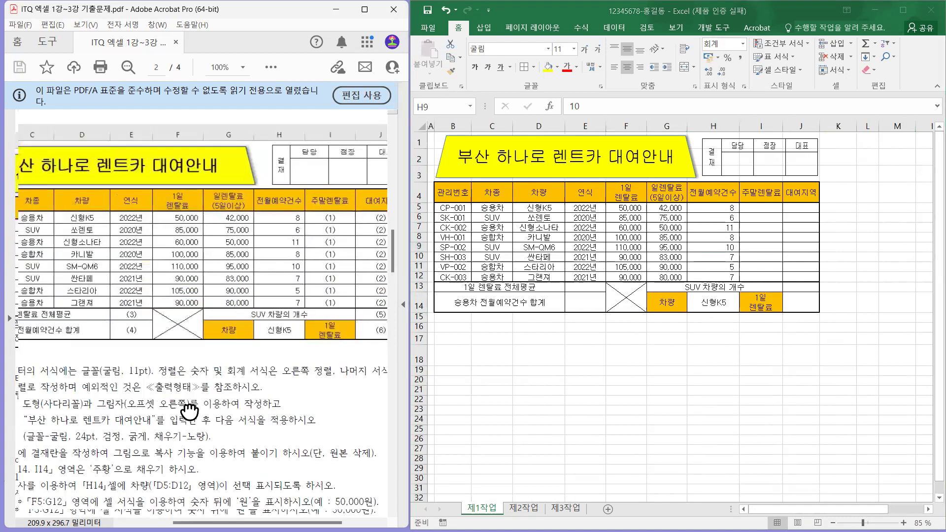
{"action": "left_click_drag", "start_coordinate": [189, 412], "coordinate": [249, 310]}
{"action": "scroll", "coordinate": [216, 335], "scroll_direction": "down", "scroll_amount": 2}
{"action": "scroll", "coordinate": [198, 340], "scroll_direction": "up", "scroll_amount": 1}
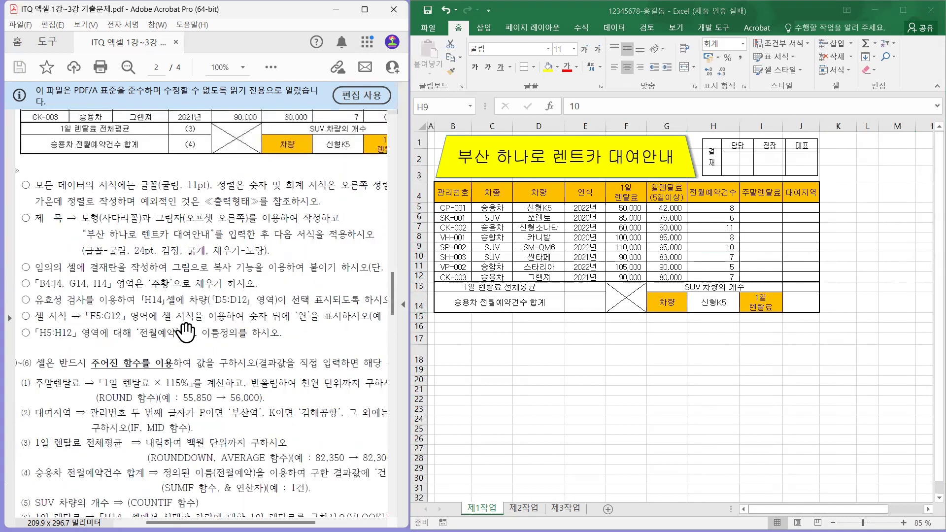
{"action": "left_click_drag", "start_coordinate": [38, 299], "coordinate": [222, 294]}
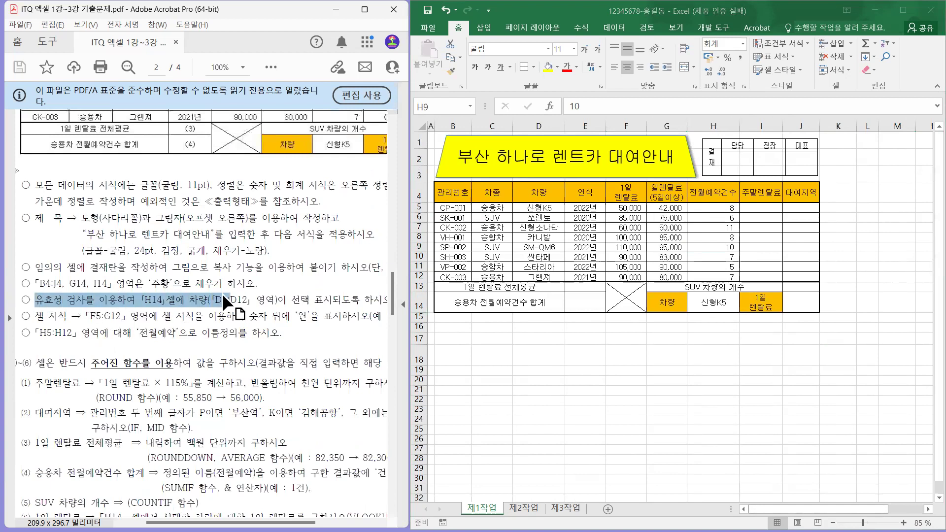
{"action": "scroll", "coordinate": [226, 297], "scroll_direction": "down", "scroll_amount": 1}
{"action": "left_click_drag", "start_coordinate": [143, 300], "coordinate": [255, 299]}
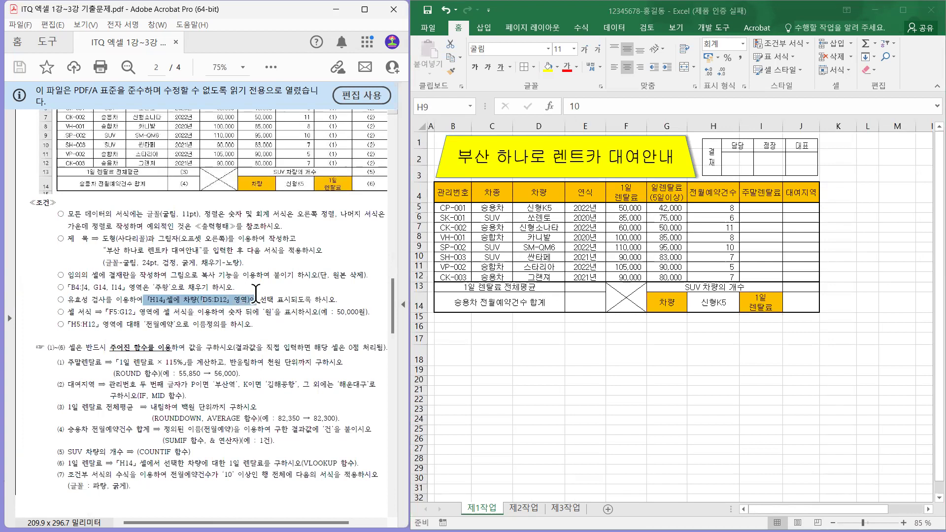
{"action": "left_click", "coordinate": [337, 298]}
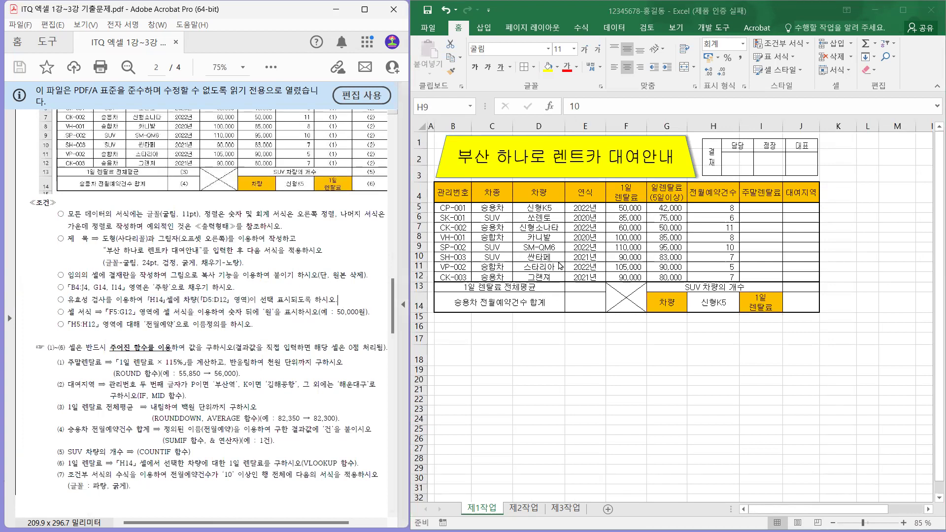
{"action": "left_click", "coordinate": [709, 302]}
{"action": "left_click", "coordinate": [709, 302]}
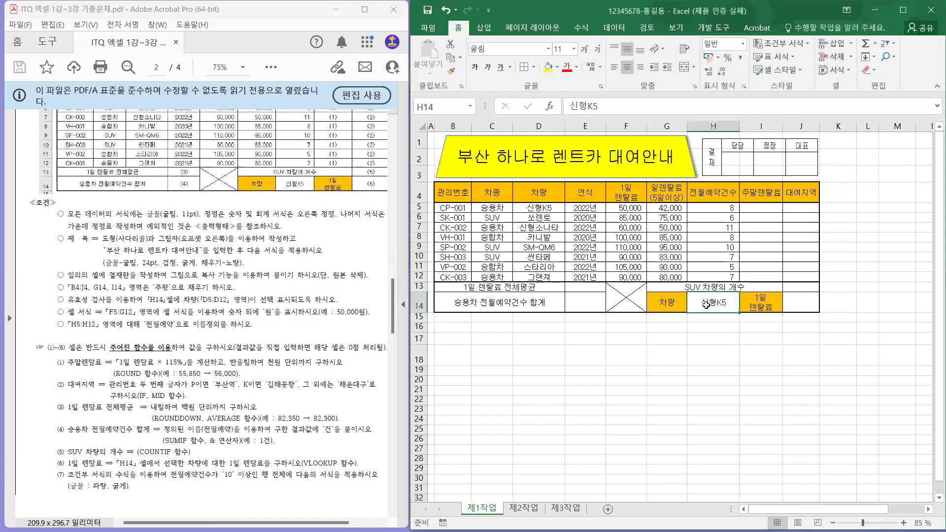
{"action": "scroll", "coordinate": [722, 299], "scroll_direction": "up", "scroll_amount": 1}
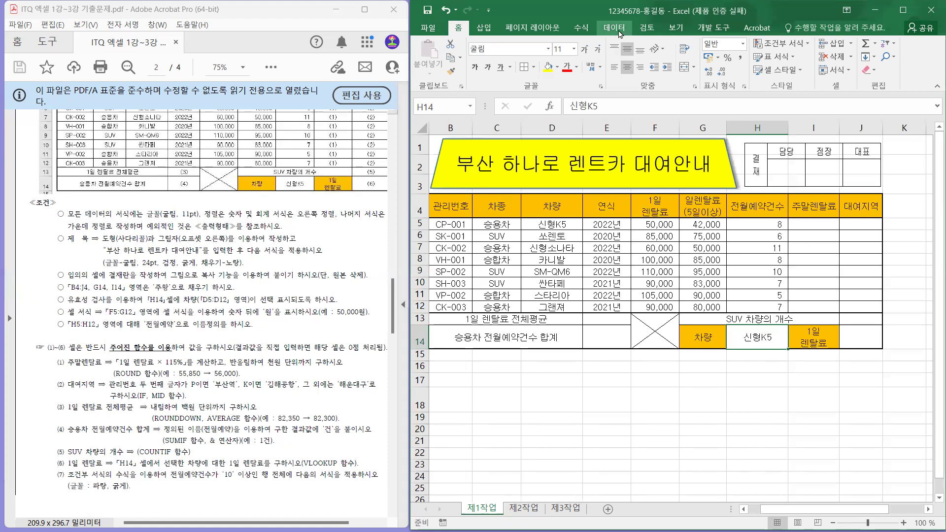
{"action": "left_click", "coordinate": [599, 33]}
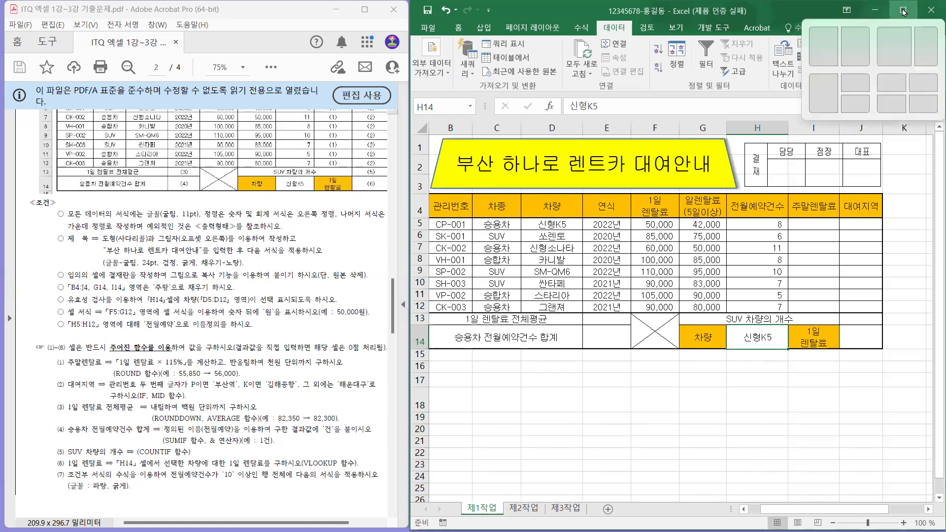
{"action": "left_click_drag", "start_coordinate": [897, 15], "coordinate": [645, 23]}
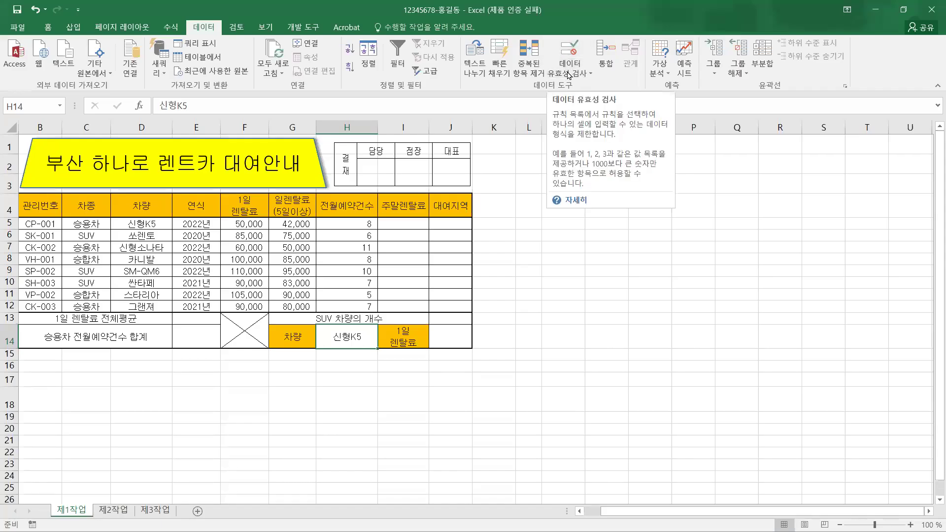
{"action": "left_click", "coordinate": [578, 73]}
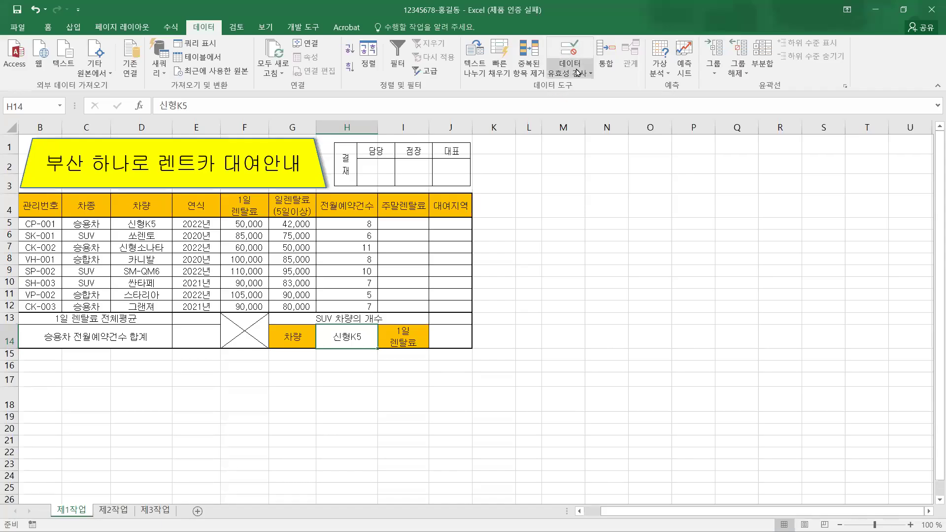
{"action": "left_click", "coordinate": [576, 49]}
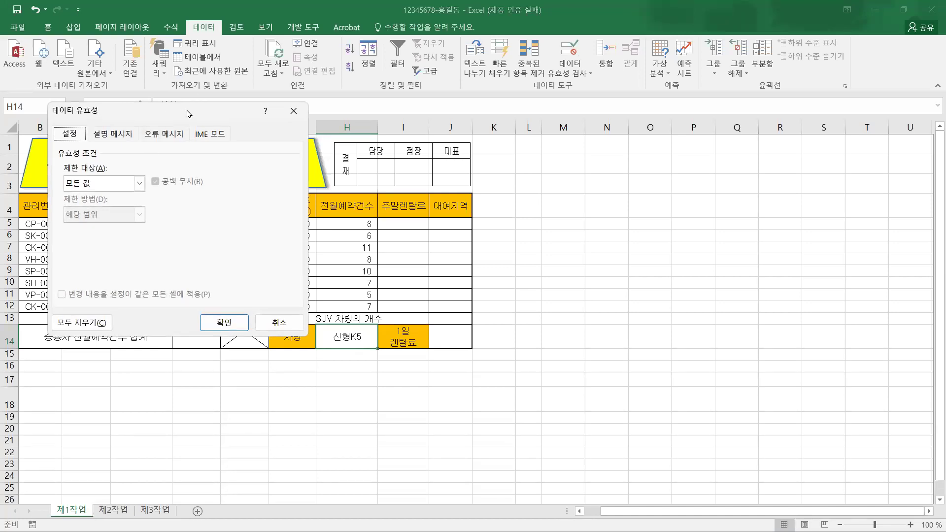
{"action": "left_click_drag", "start_coordinate": [188, 114], "coordinate": [331, 121]}
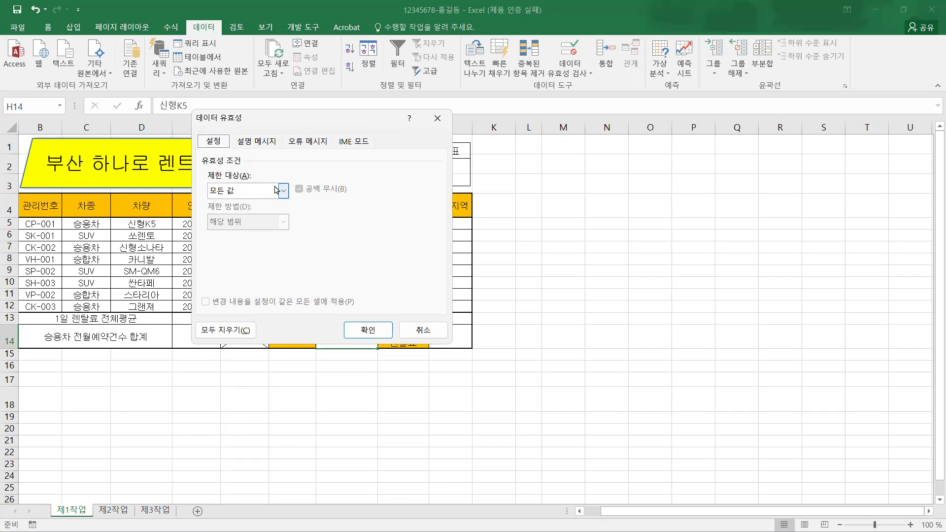
{"action": "left_click", "coordinate": [423, 330]}
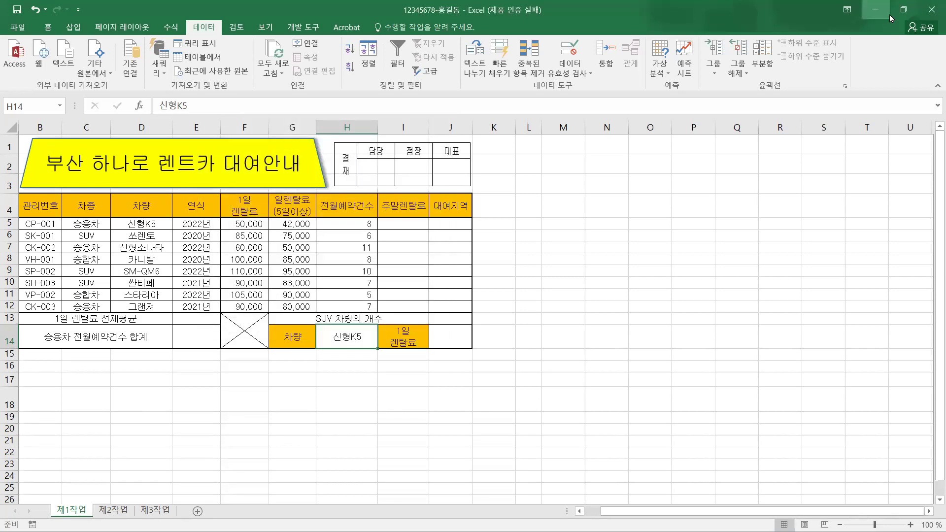
{"action": "left_click", "coordinate": [903, 15]}
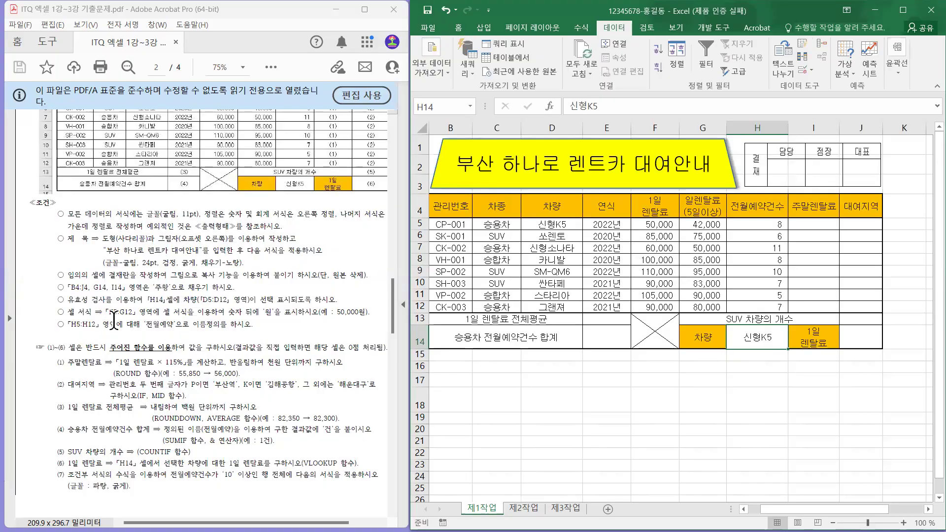
Step: Add list (목록) data validation to cell H14 with D5:D12 as the source, and open the cell's dropdown list
{"action": "left_click", "coordinate": [126, 301]}
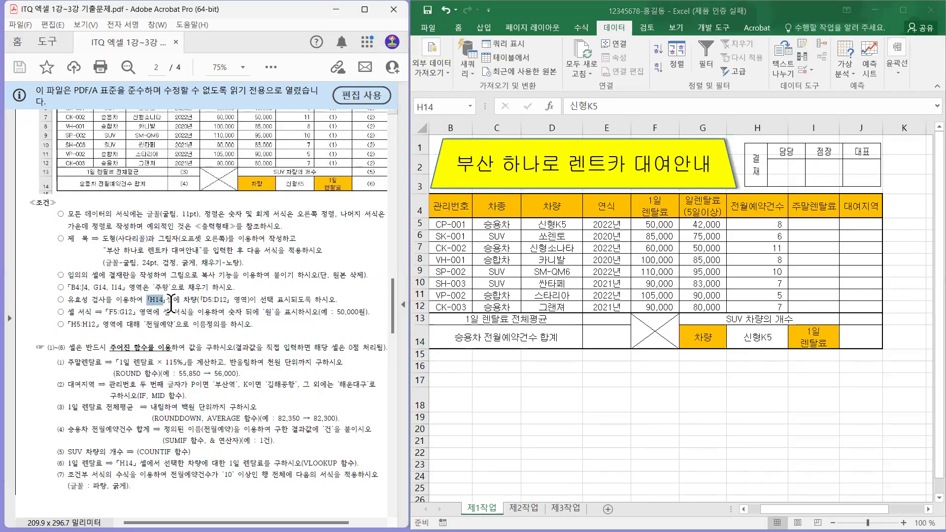
{"action": "left_click_drag", "start_coordinate": [203, 299], "coordinate": [229, 300]}
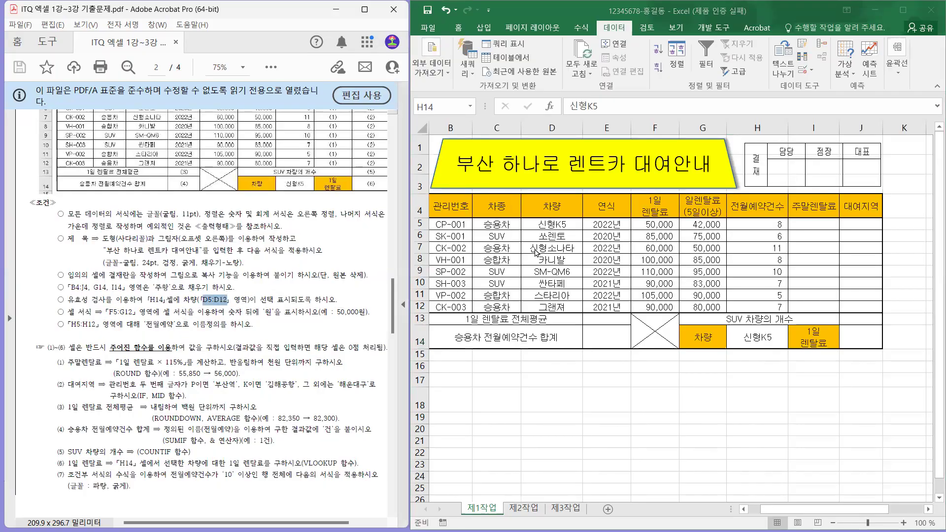
{"action": "left_click", "coordinate": [764, 336]}
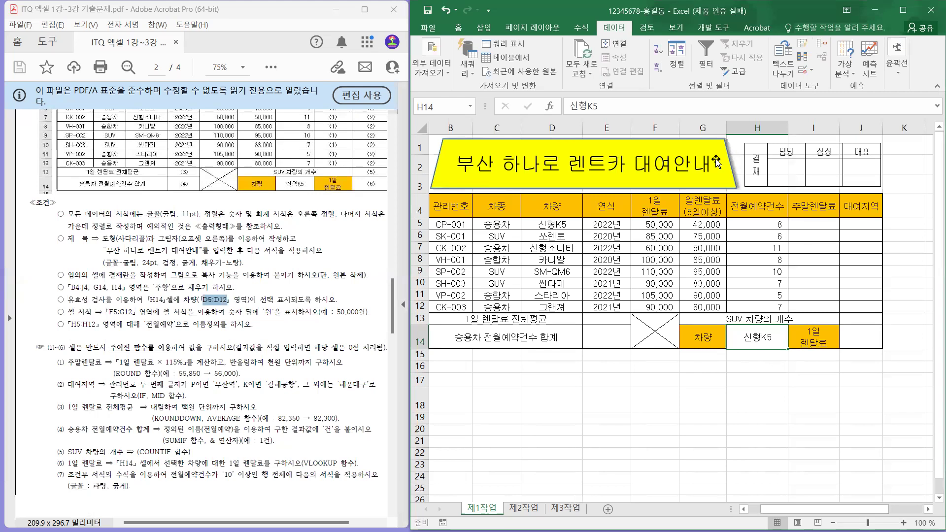
{"action": "left_click", "coordinate": [803, 72]}
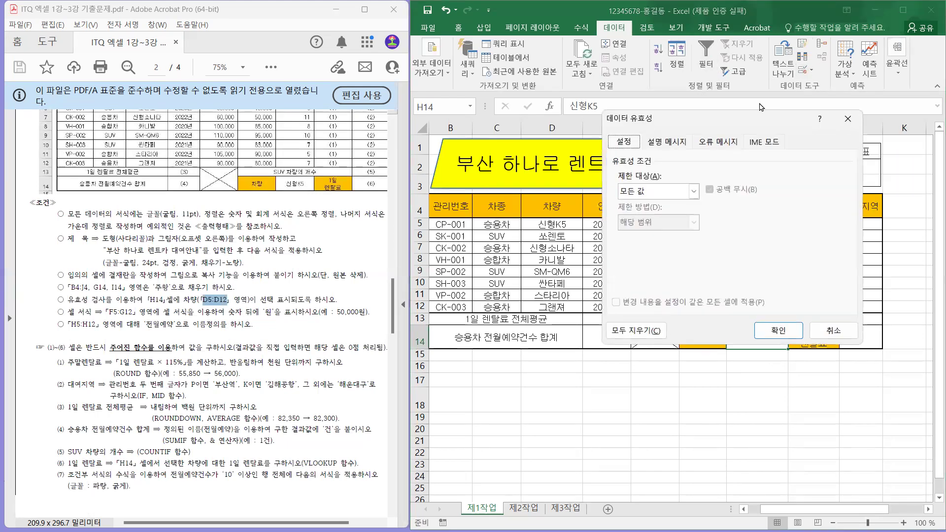
{"action": "left_click", "coordinate": [684, 194]}
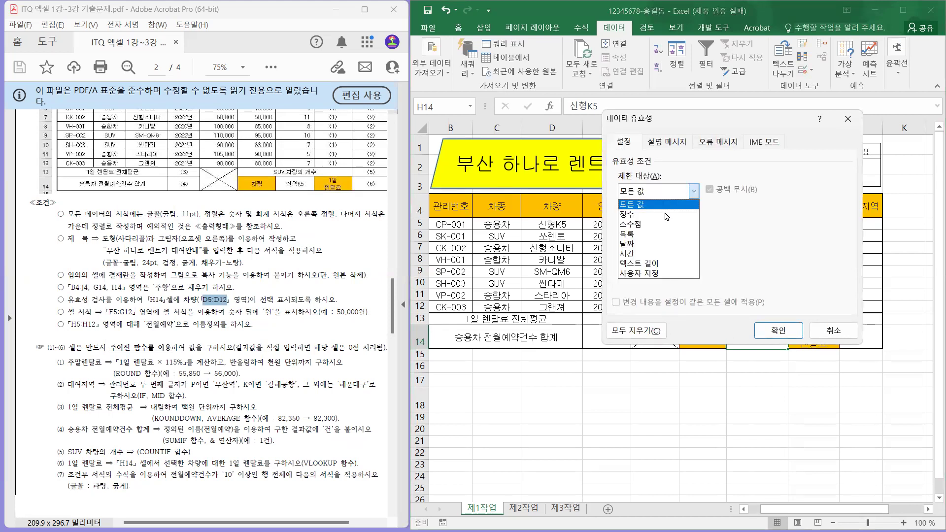
{"action": "left_click", "coordinate": [648, 234]}
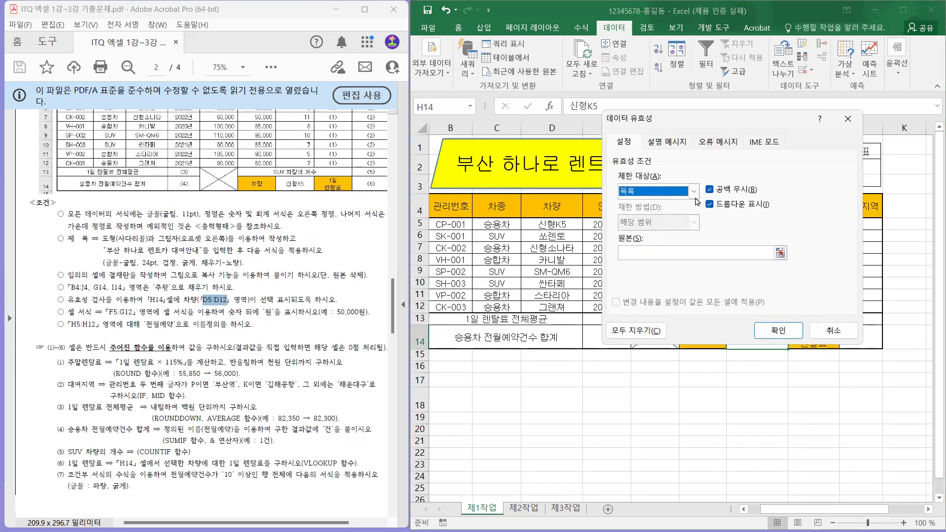
{"action": "left_click", "coordinate": [641, 251]}
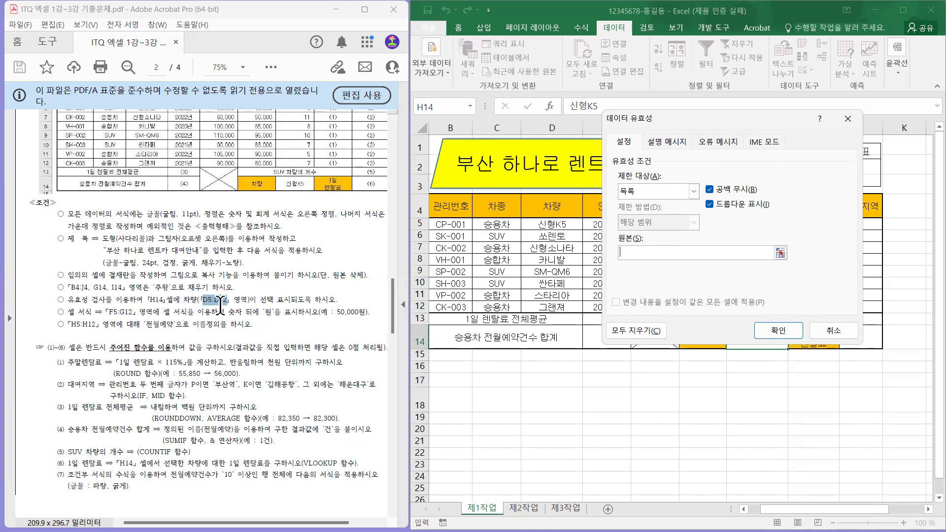
{"action": "left_click_drag", "start_coordinate": [534, 220], "coordinate": [536, 305]}
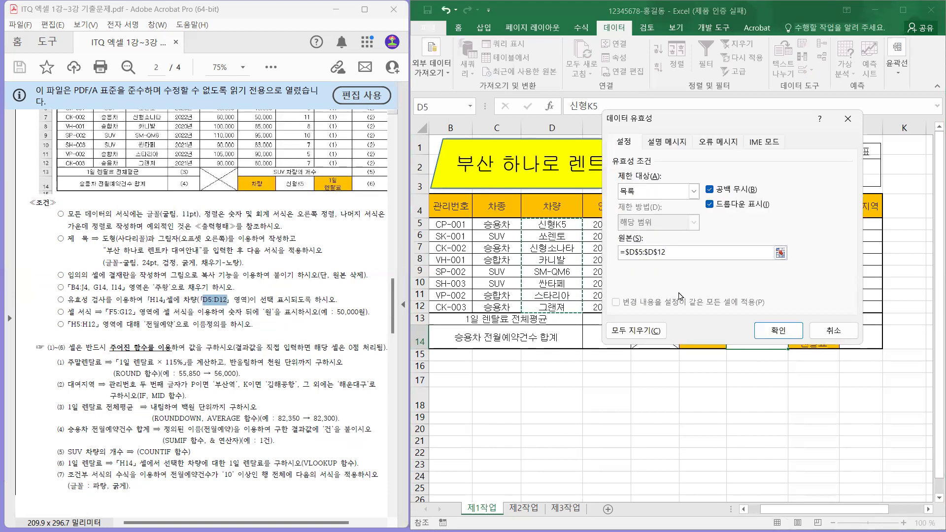
{"action": "left_click", "coordinate": [779, 330]}
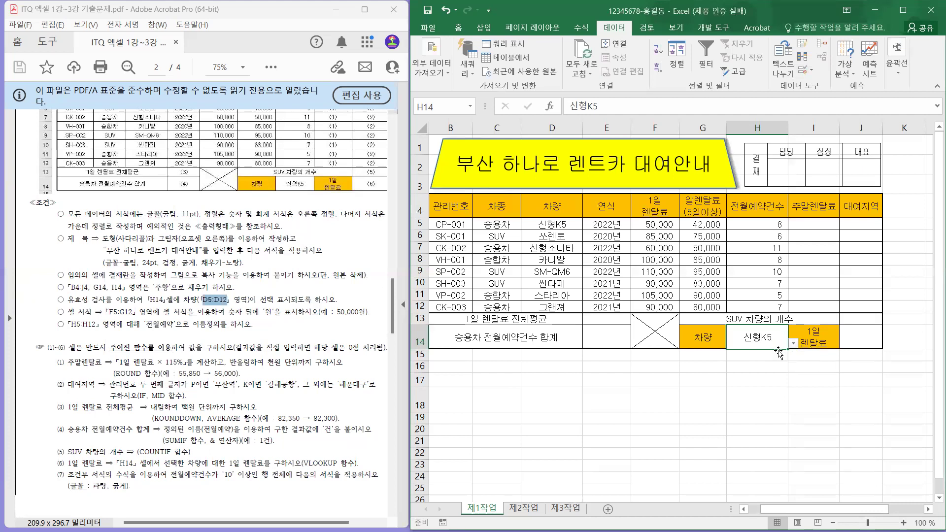
{"action": "left_click", "coordinate": [792, 345]}
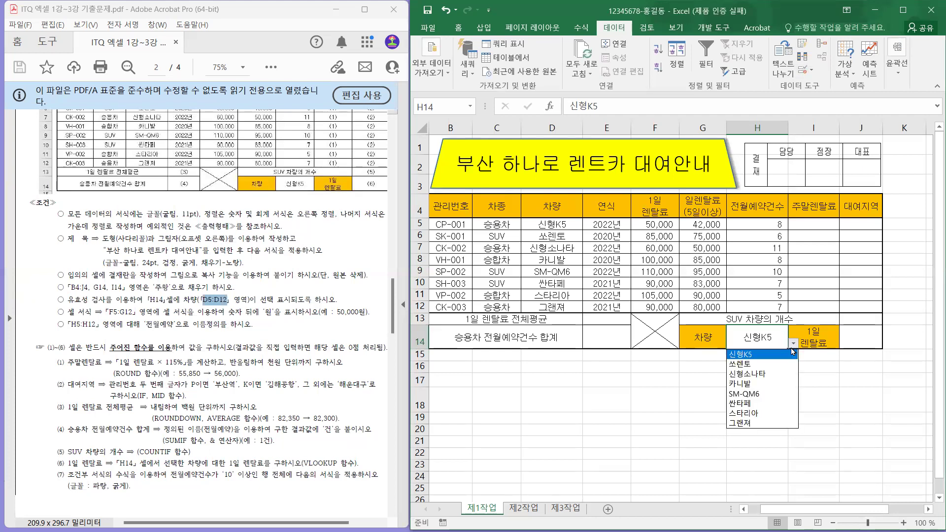
Step: Test the vehicle list in H14 by choosing 카니발, SM-QM6 and 신형소나타 in turn, and restore 신형K5
{"action": "left_click", "coordinate": [740, 384]}
{"action": "left_click", "coordinate": [793, 345]}
{"action": "left_click", "coordinate": [745, 394]}
{"action": "left_click", "coordinate": [793, 345]}
{"action": "left_click", "coordinate": [753, 375]}
{"action": "left_click", "coordinate": [793, 345]}
{"action": "left_click", "coordinate": [766, 355]}
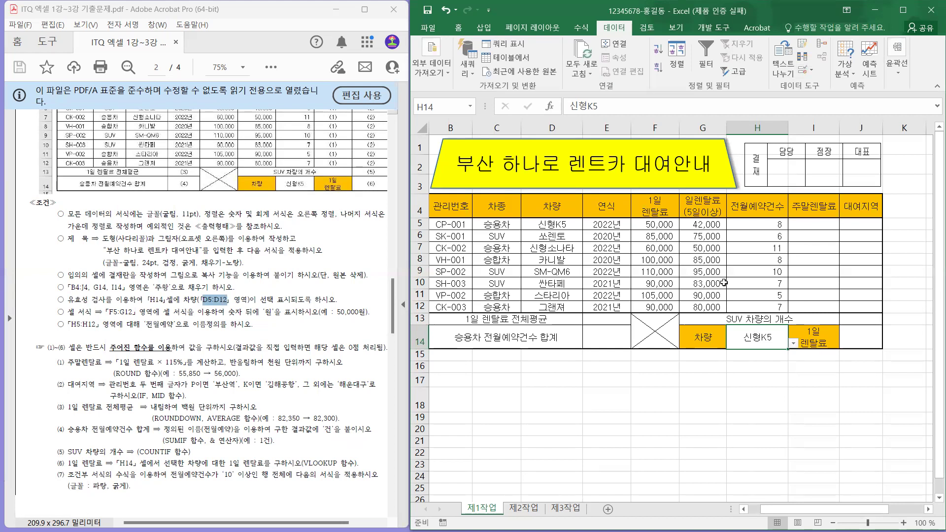
Step: Apply the custom number format #,##0"원" to cells F5:G12, following the cell format condition in the PDF
{"action": "left_click_drag", "start_coordinate": [69, 312], "coordinate": [361, 316]}
{"action": "left_click", "coordinate": [343, 316]}
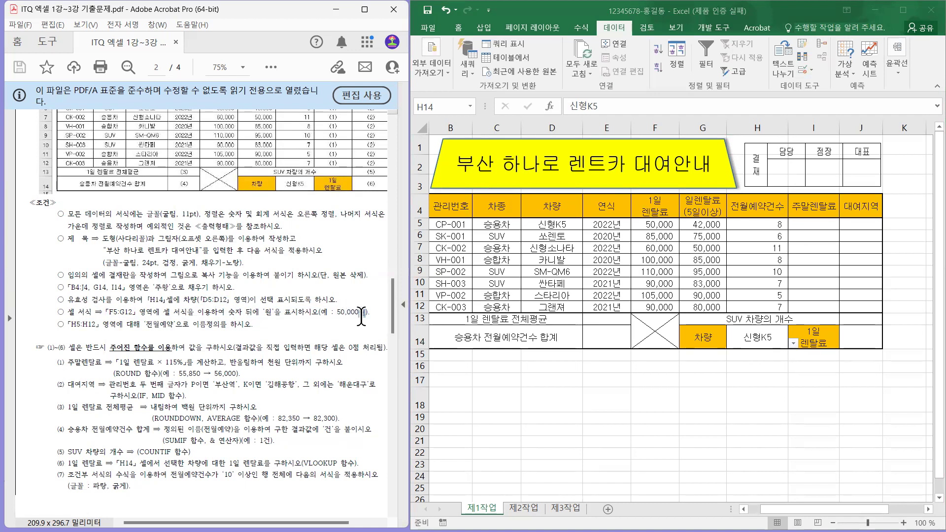
{"action": "left_click_drag", "start_coordinate": [362, 317], "coordinate": [362, 320]}
{"action": "left_click_drag", "start_coordinate": [105, 312], "coordinate": [160, 312]}
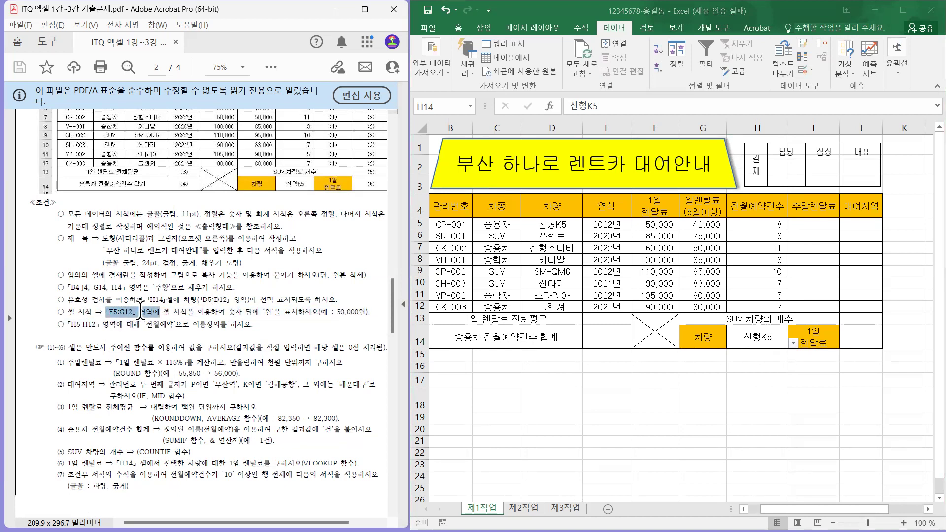
{"action": "left_click", "coordinate": [659, 229]}
{"action": "left_click_drag", "start_coordinate": [648, 227], "coordinate": [692, 307]}
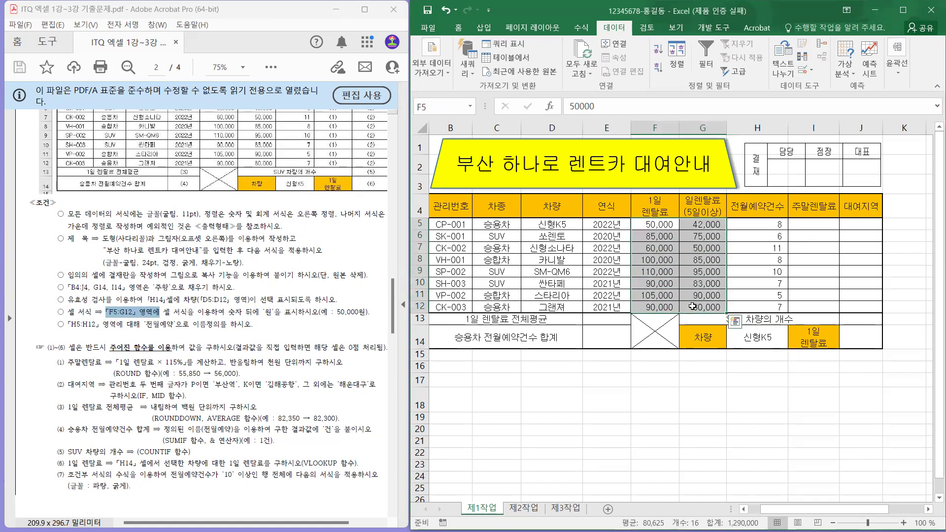
{"action": "right_click", "coordinate": [692, 261]}
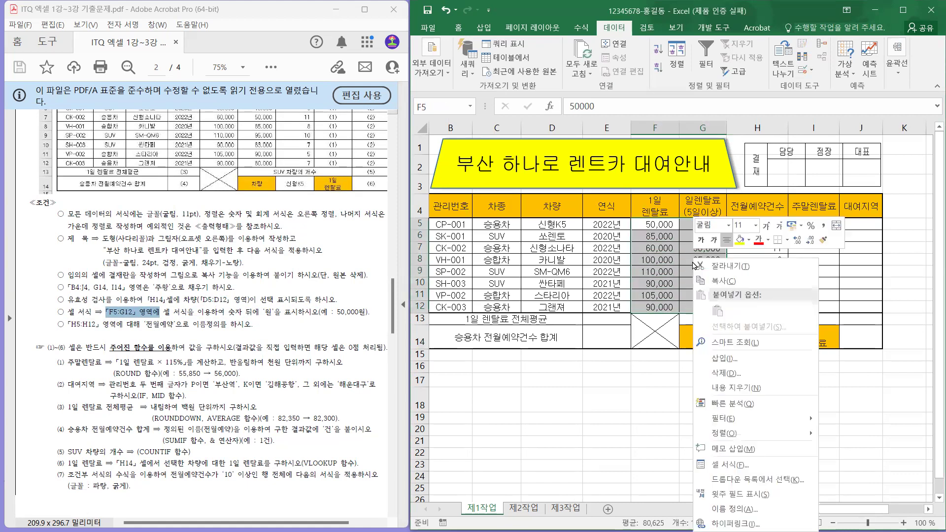
{"action": "left_click", "coordinate": [759, 469]}
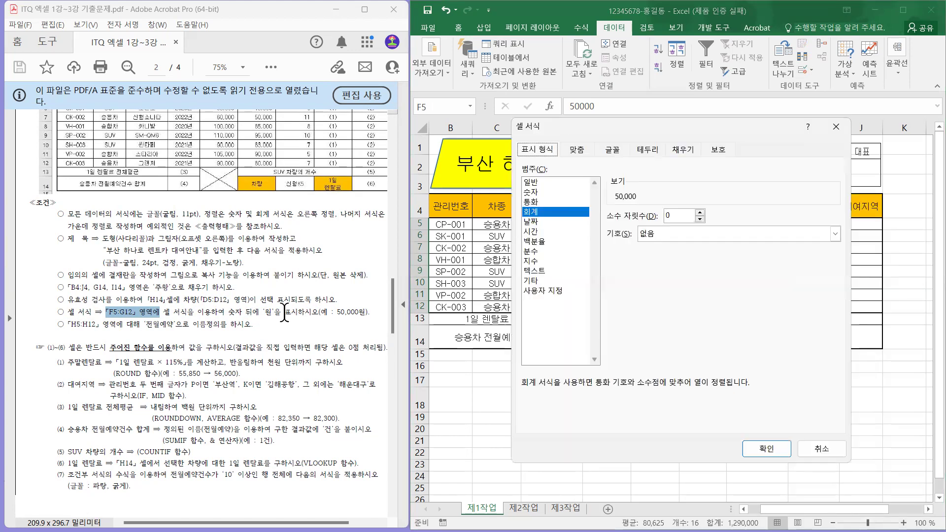
{"action": "left_click", "coordinate": [556, 294]}
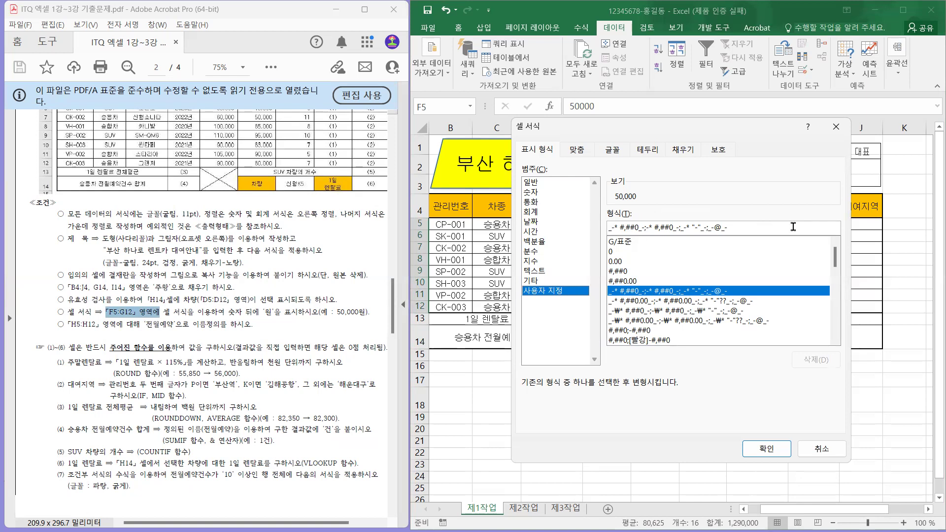
{"action": "left_click", "coordinate": [614, 272]}
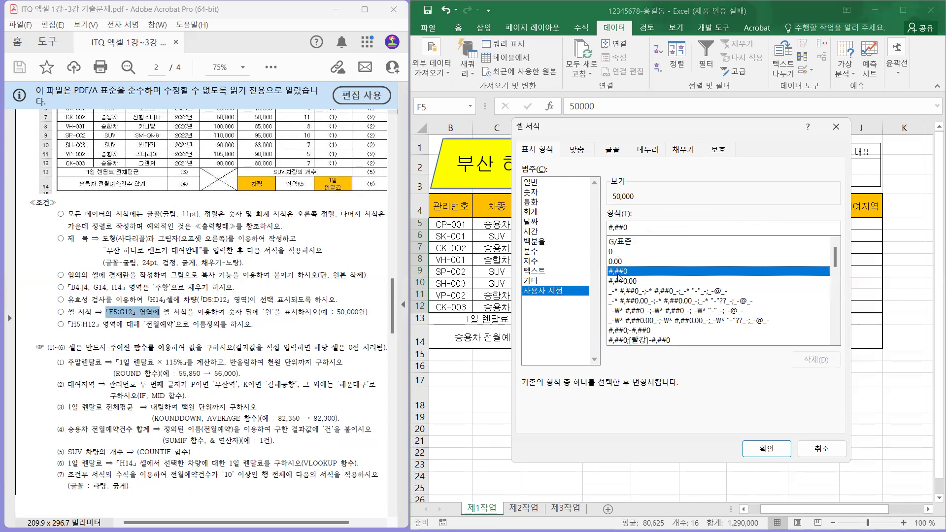
{"action": "left_click", "coordinate": [634, 228]}
{"action": "type", "text": "\"ㅇ"}
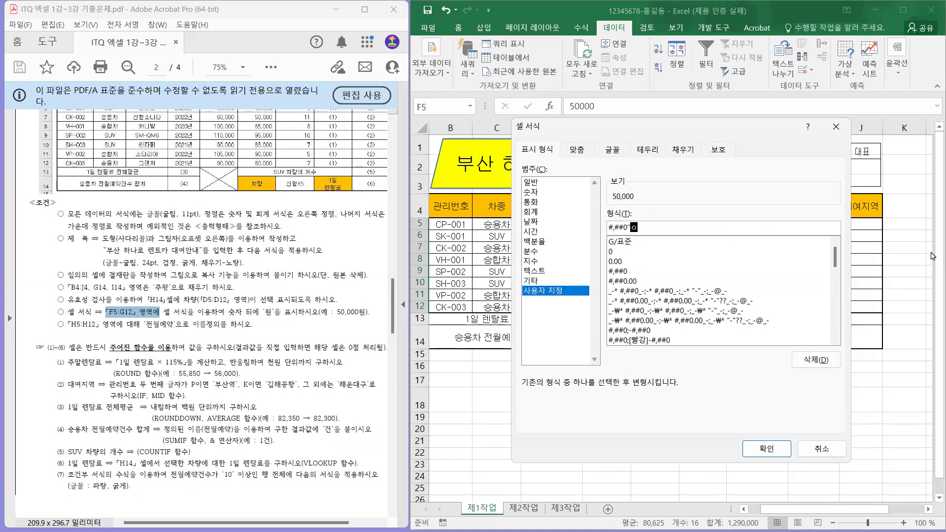
{"action": "type", "text": "\""}
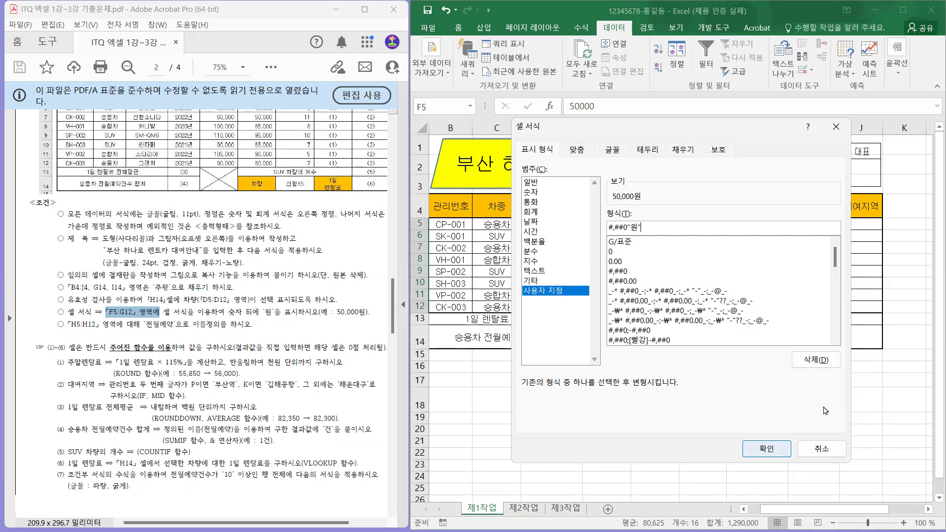
{"action": "key", "text": "Return"}
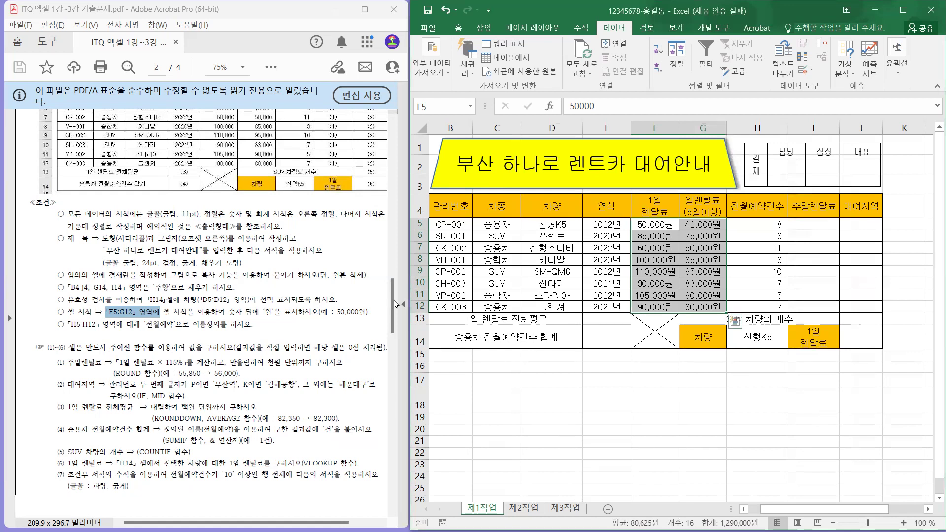
Step: Define the name 전월예약 for the range H5:H12, as required by the PDF's naming condition
{"action": "left_click", "coordinate": [124, 331]}
{"action": "left_click_drag", "start_coordinate": [68, 325], "coordinate": [227, 325]}
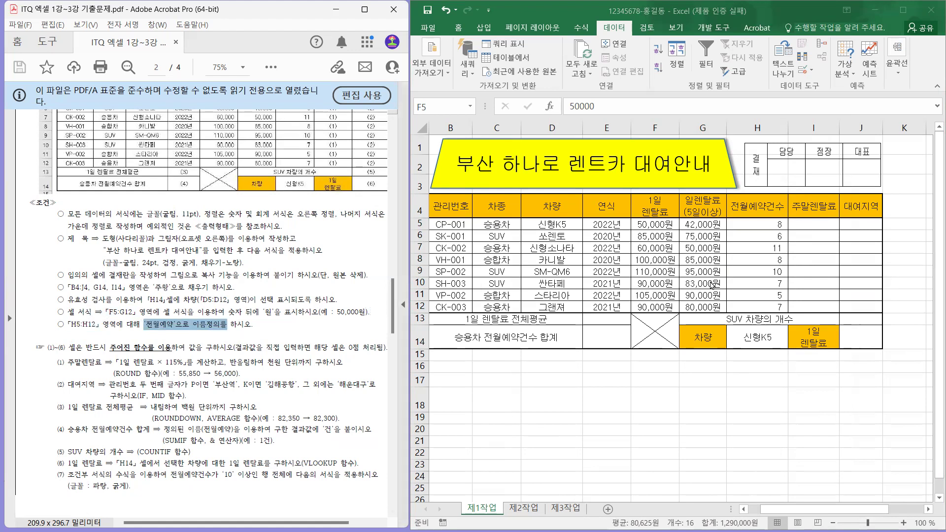
{"action": "left_click", "coordinate": [762, 224]}
{"action": "left_click_drag", "start_coordinate": [763, 224], "coordinate": [759, 308]}
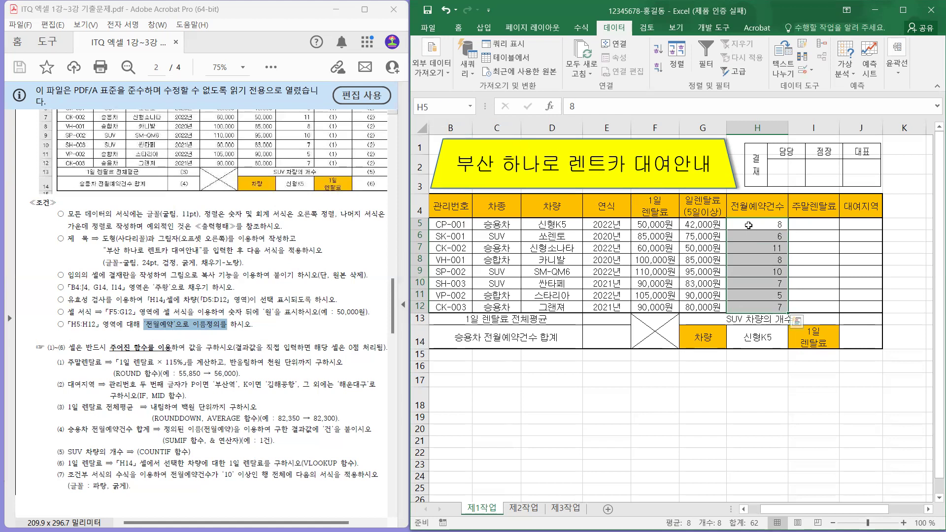
{"action": "left_click", "coordinate": [431, 107]}
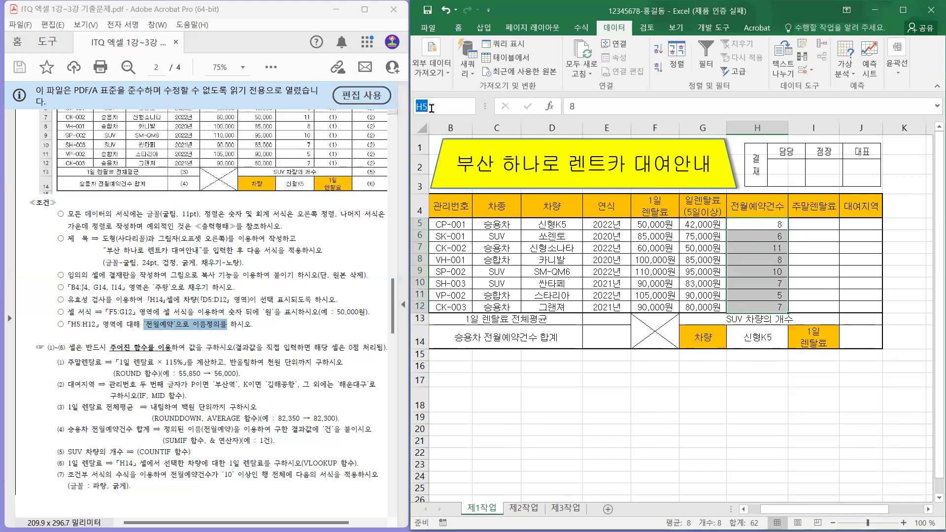
{"action": "type", "text": "전월ㅇ"}
{"action": "type", "text": "약"}
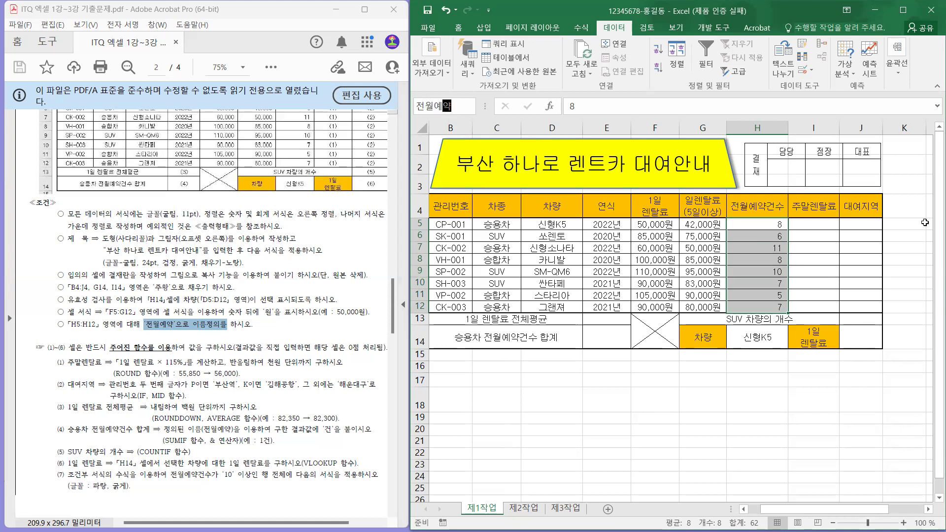
{"action": "key", "text": "Return"}
{"action": "left_click", "coordinate": [791, 261]}
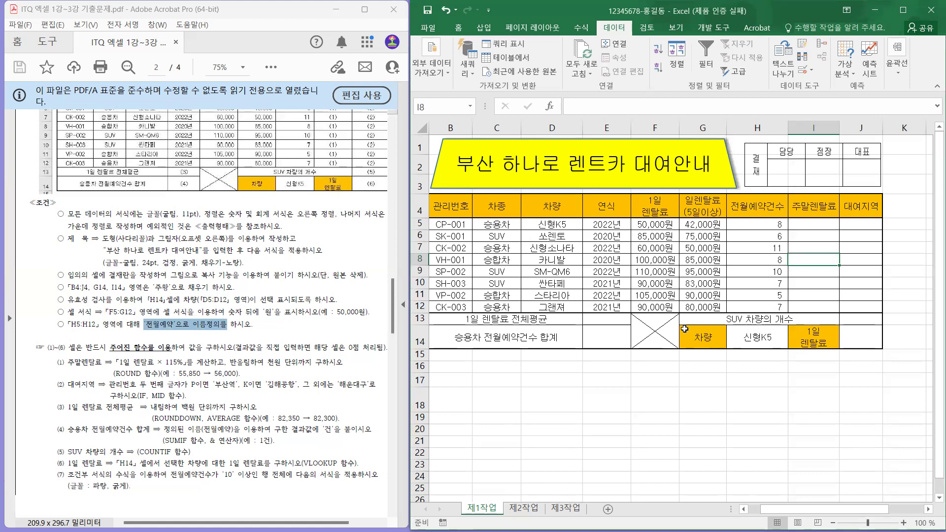
{"action": "left_click", "coordinate": [646, 274]}
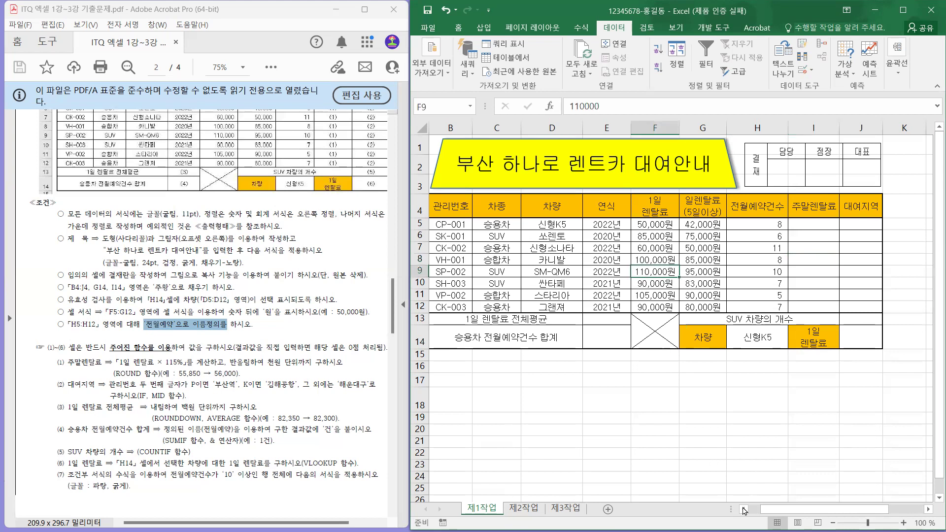
Step: Read the PDF's instruction on using the given functions and the list of calculation items (1) to (7)
{"action": "scroll", "coordinate": [725, 498], "scroll_direction": "left", "scroll_amount": 1}
{"action": "left_click", "coordinate": [189, 366]}
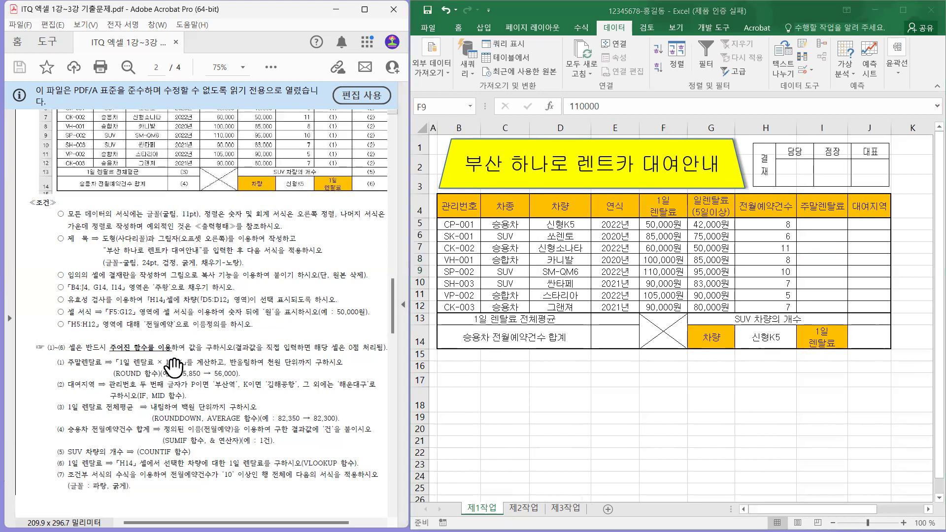
{"action": "scroll", "coordinate": [173, 367], "scroll_direction": "down", "scroll_amount": 1}
{"action": "left_click_drag", "start_coordinate": [275, 353], "coordinate": [262, 353]}
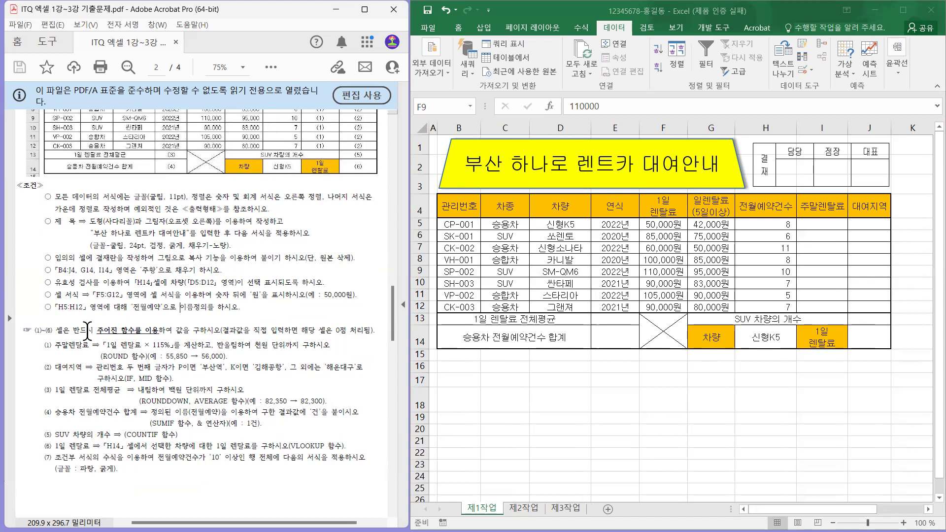
{"action": "left_click_drag", "start_coordinate": [73, 330], "coordinate": [173, 329]}
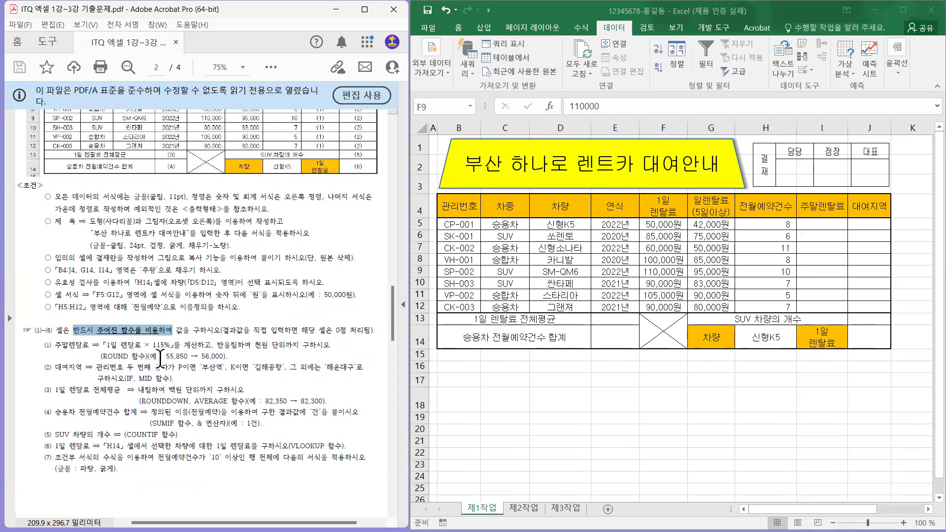
{"action": "left_click", "coordinate": [169, 330]}
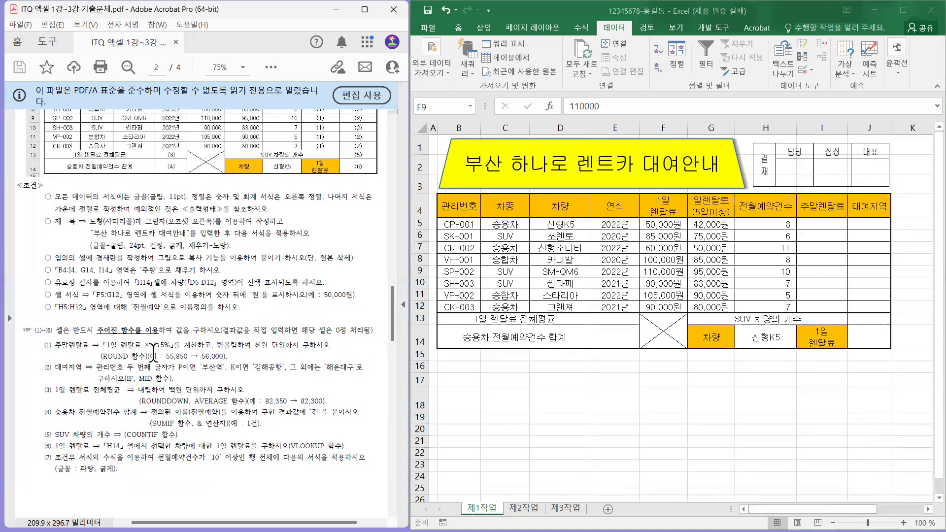
{"action": "left_click_drag", "start_coordinate": [47, 344], "coordinate": [131, 470]}
{"action": "left_click", "coordinate": [133, 457]}
{"action": "left_click_drag", "start_coordinate": [56, 345], "coordinate": [331, 394]}
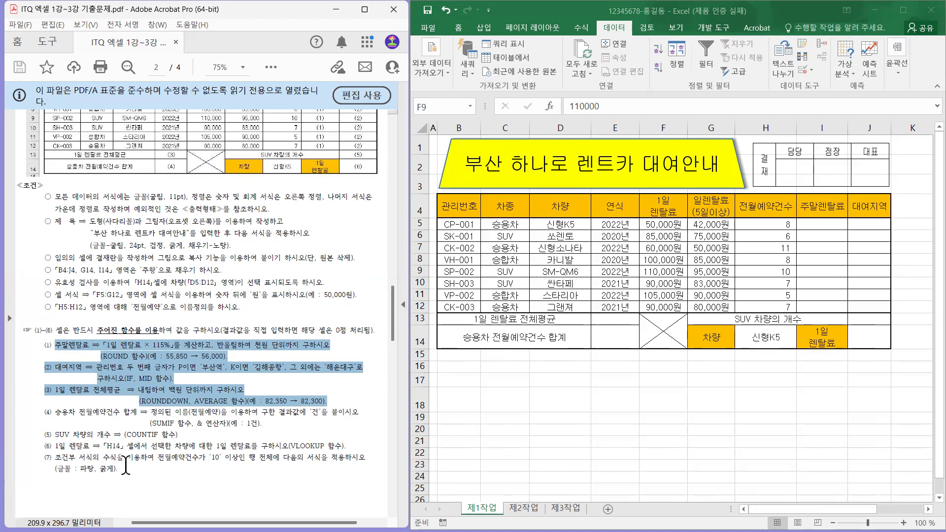
Step: Locate item (1) 주말렌탈료 in the PDF's conditions and sample table, and select the corresponding first cell, I5
{"action": "left_click", "coordinate": [84, 347]}
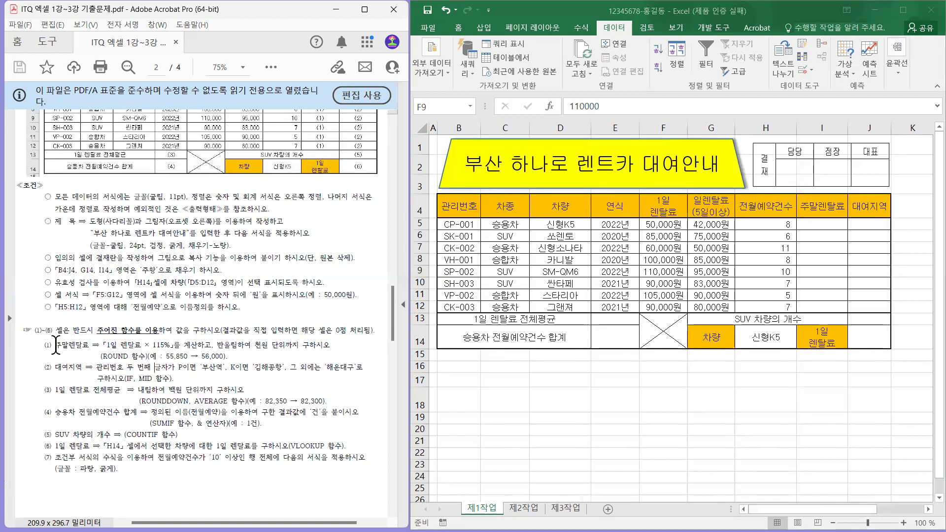
{"action": "left_click_drag", "start_coordinate": [64, 345], "coordinate": [299, 346]}
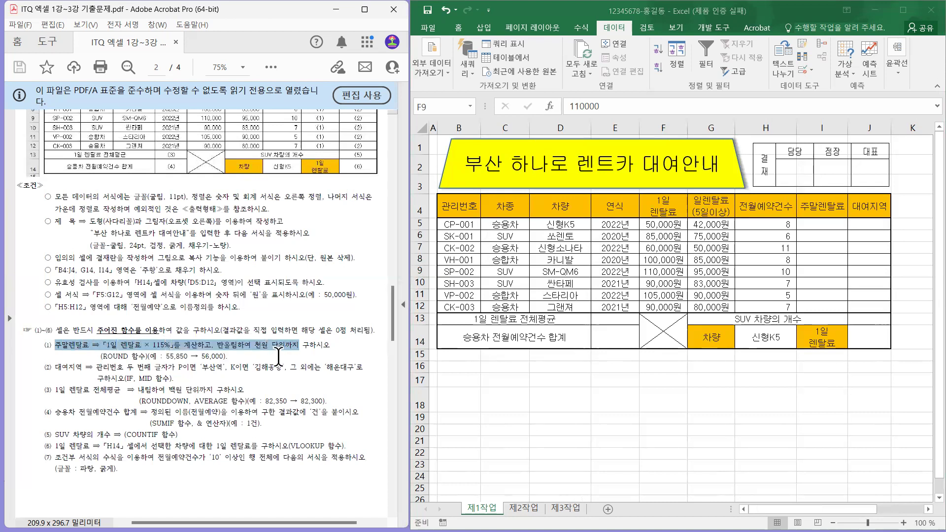
{"action": "left_click", "coordinate": [69, 350]}
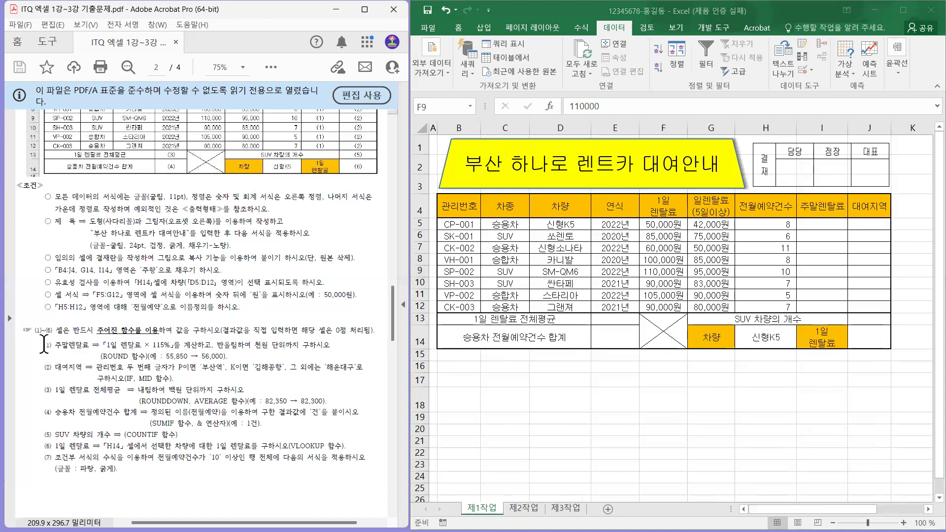
{"action": "left_click_drag", "start_coordinate": [44, 344], "coordinate": [89, 346]}
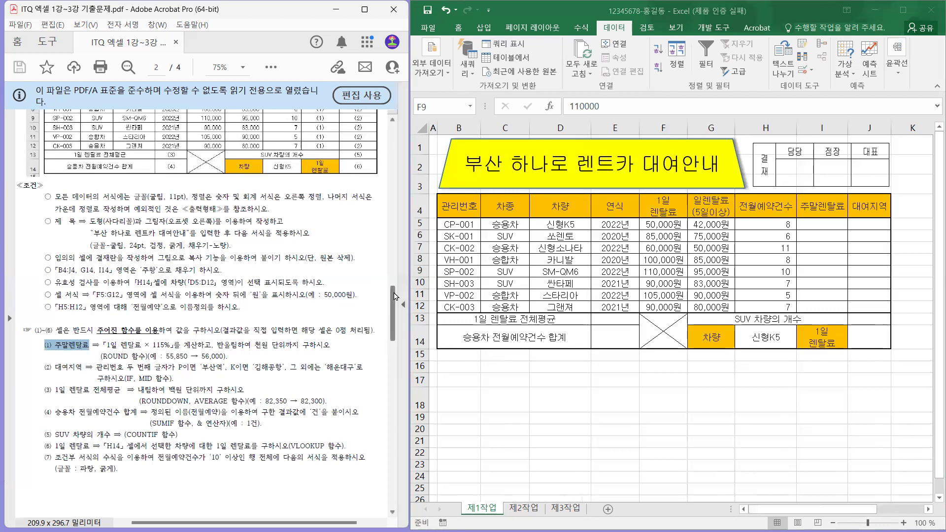
{"action": "scroll", "coordinate": [394, 296], "scroll_direction": "up", "scroll_amount": 3}
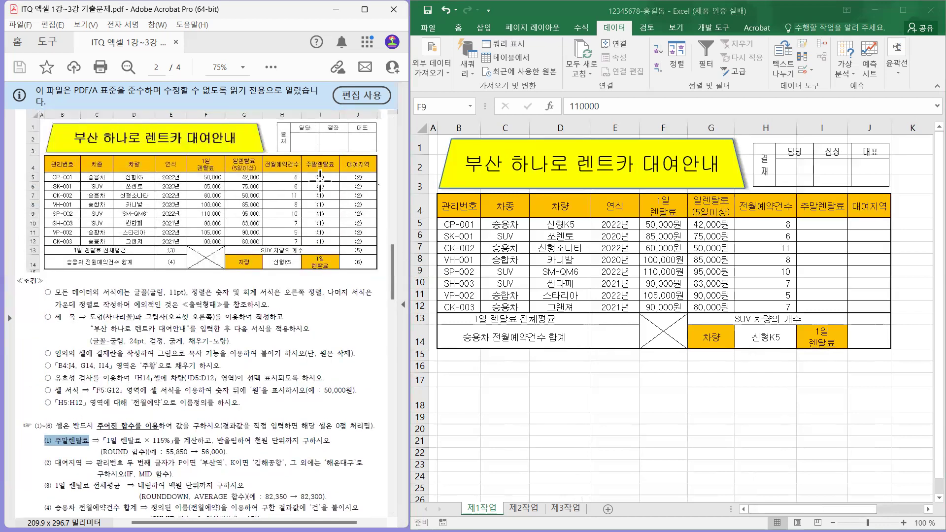
{"action": "left_click", "coordinate": [810, 226]}
{"action": "left_click", "coordinate": [812, 223]}
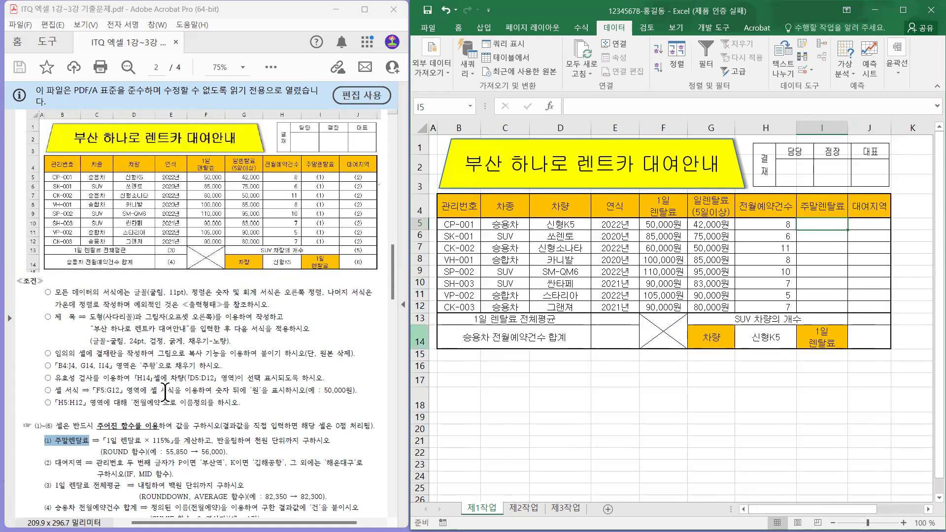
Step: Examine the enlarged 주말렌탈료 condition in the PDF, covering its calculation, rounding unit, required function and example
{"action": "scroll", "coordinate": [114, 442], "scroll_direction": "up", "scroll_amount": 2}
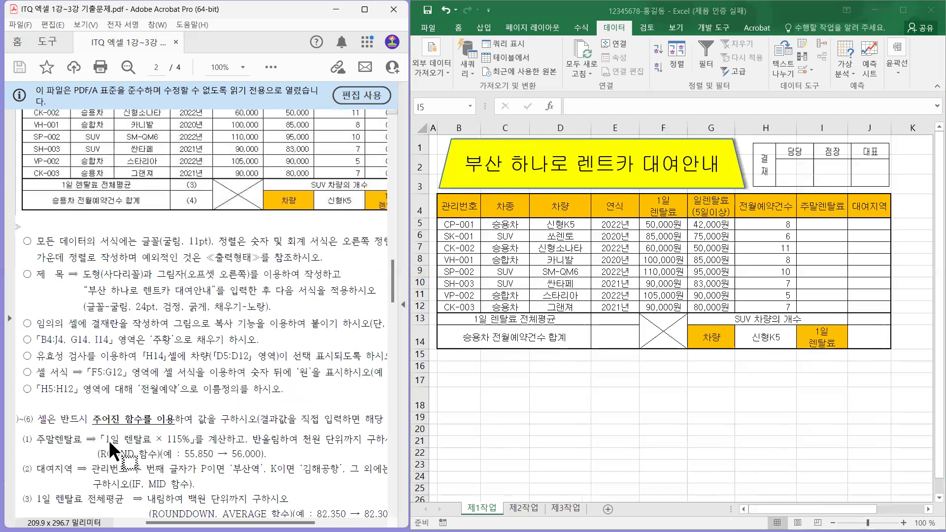
{"action": "scroll", "coordinate": [148, 458], "scroll_direction": "down", "scroll_amount": 5}
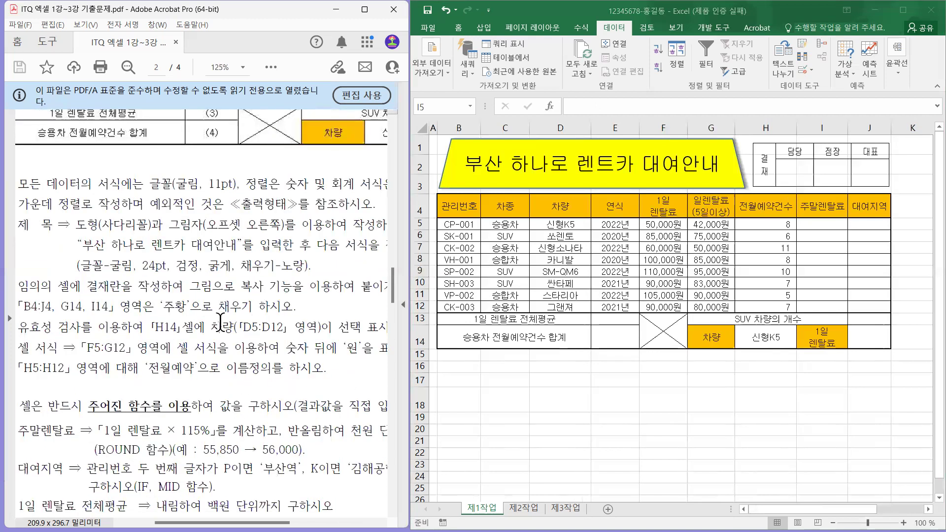
{"action": "left_click_drag", "start_coordinate": [125, 307], "coordinate": [220, 308]}
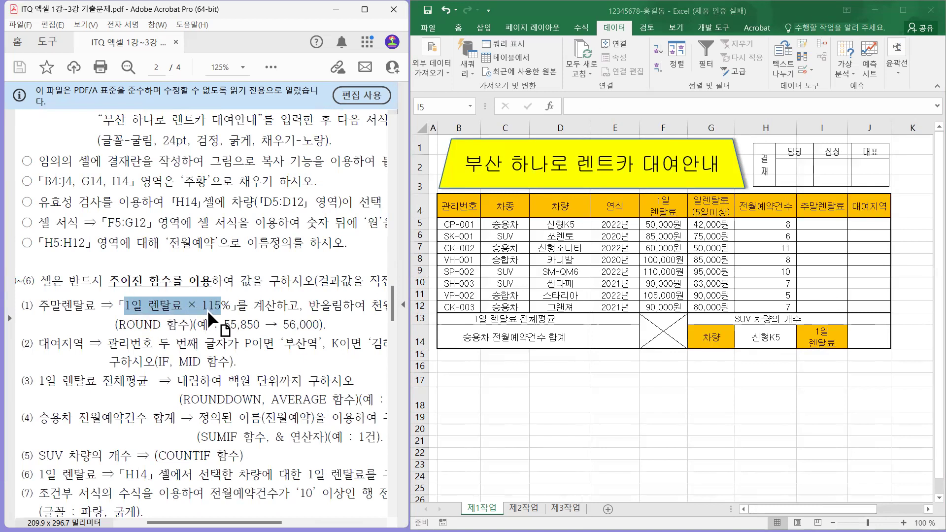
{"action": "scroll", "coordinate": [296, 316], "scroll_direction": "right", "scroll_amount": 3}
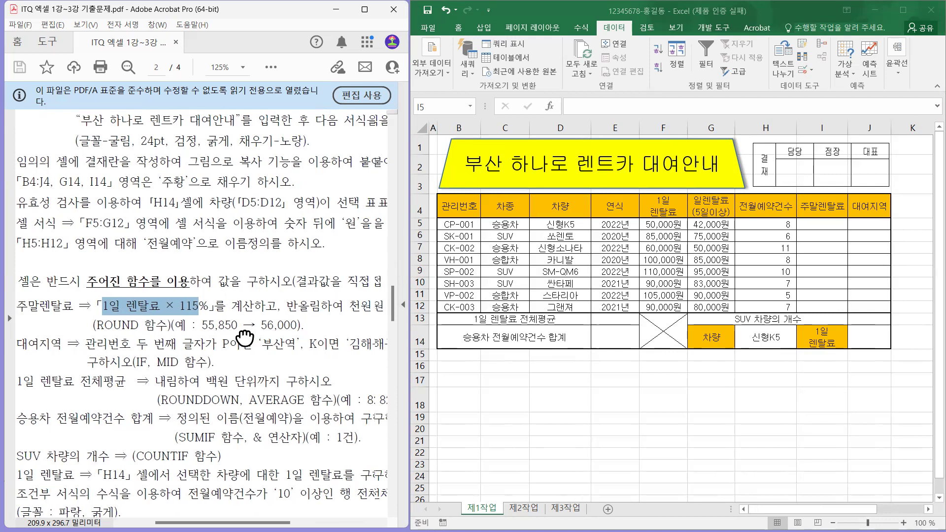
{"action": "scroll", "coordinate": [311, 325], "scroll_direction": "right", "scroll_amount": 1}
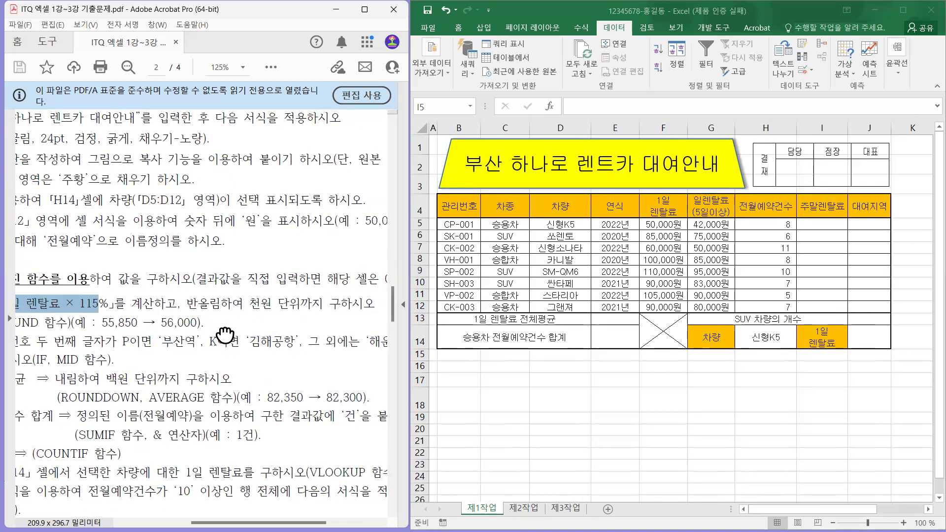
{"action": "scroll", "coordinate": [276, 315], "scroll_direction": "left", "scroll_amount": 2}
{"action": "scroll", "coordinate": [276, 315], "scroll_direction": "down", "scroll_amount": 1}
{"action": "left_click_drag", "start_coordinate": [64, 298], "coordinate": [175, 300]}
{"action": "left_click_drag", "start_coordinate": [179, 299], "coordinate": [268, 300]}
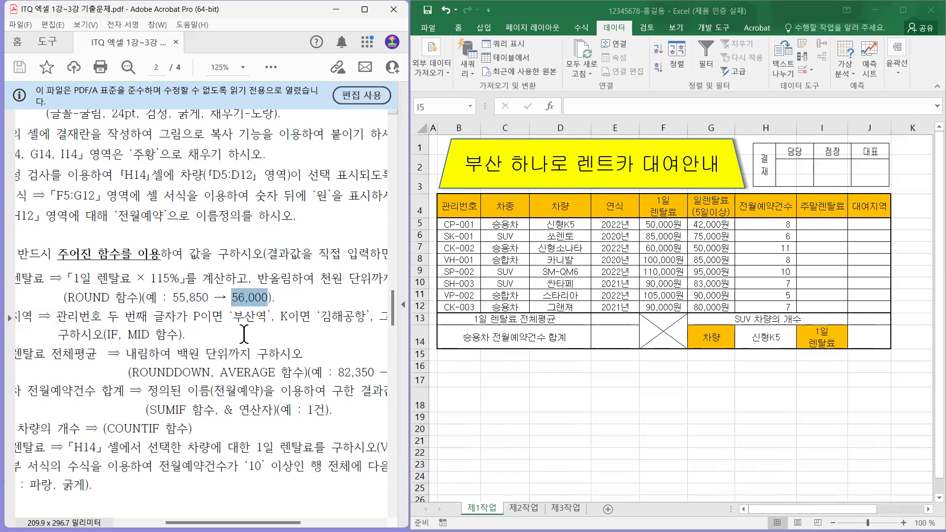
{"action": "left_click", "coordinate": [167, 306]}
{"action": "scroll", "coordinate": [166, 310], "scroll_direction": "down", "scroll_amount": 1}
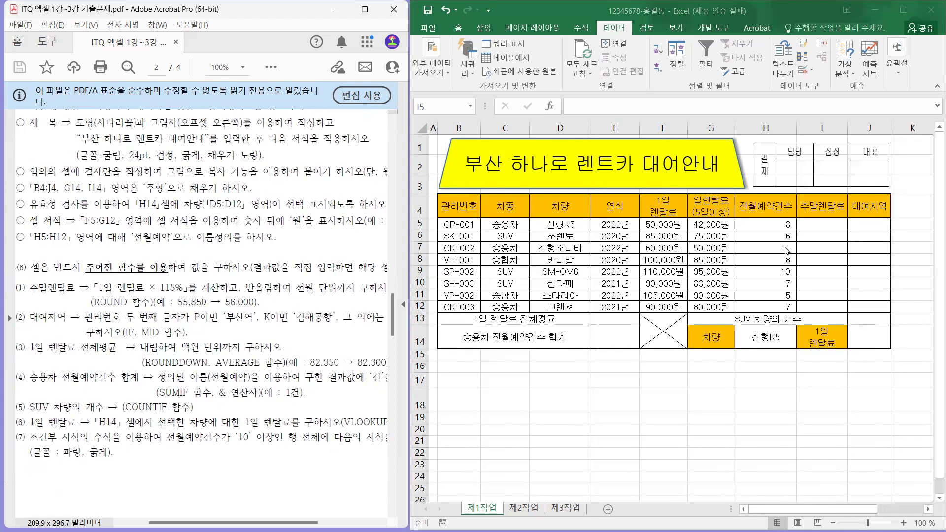
{"action": "left_click", "coordinate": [823, 224]}
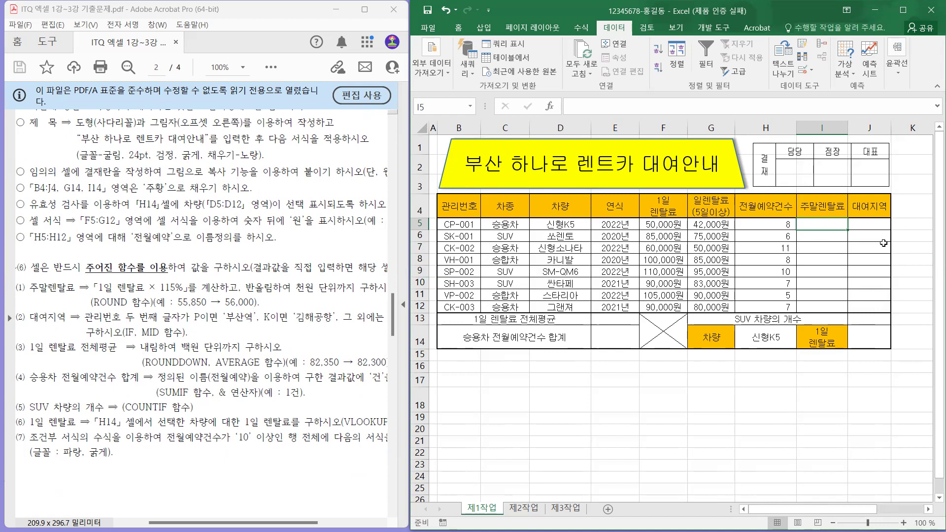
{"action": "type", "text": "="}
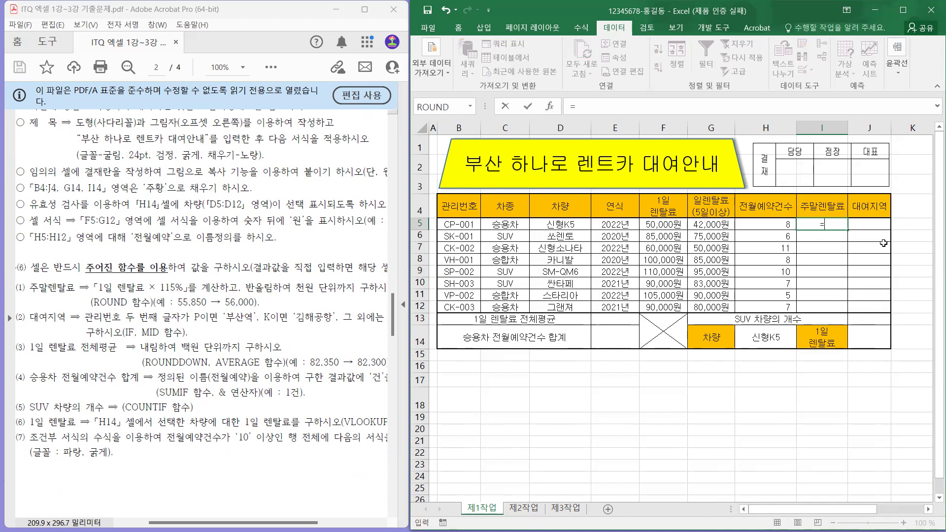
{"action": "key", "text": "Escape"}
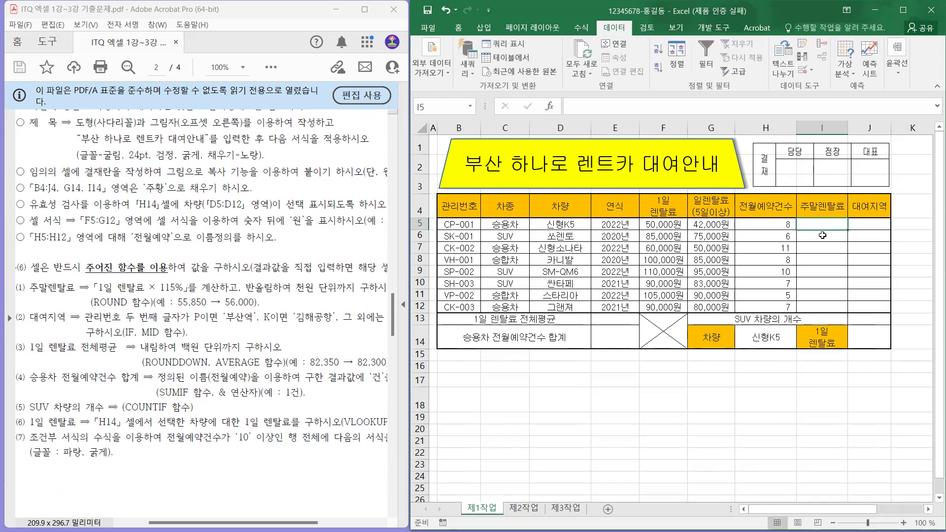
{"action": "type", "text": "="}
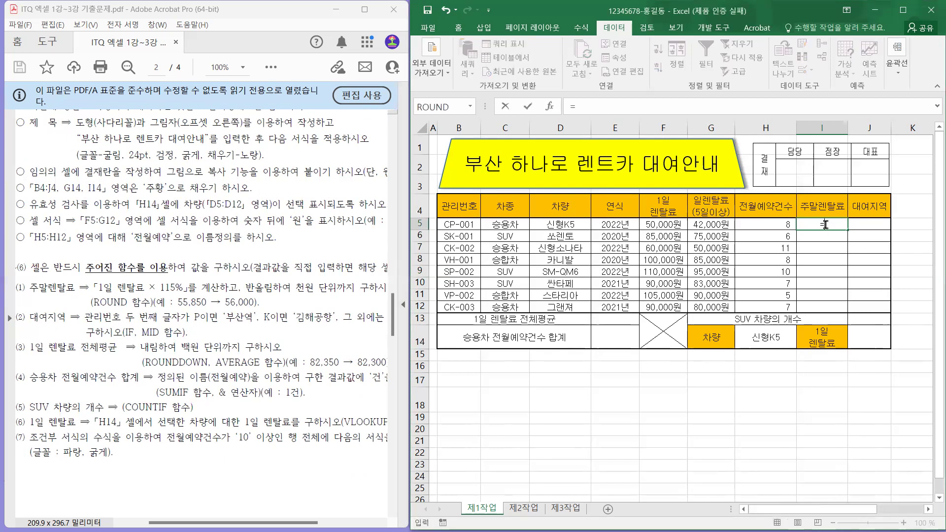
{"action": "type", "text": "ROUND"}
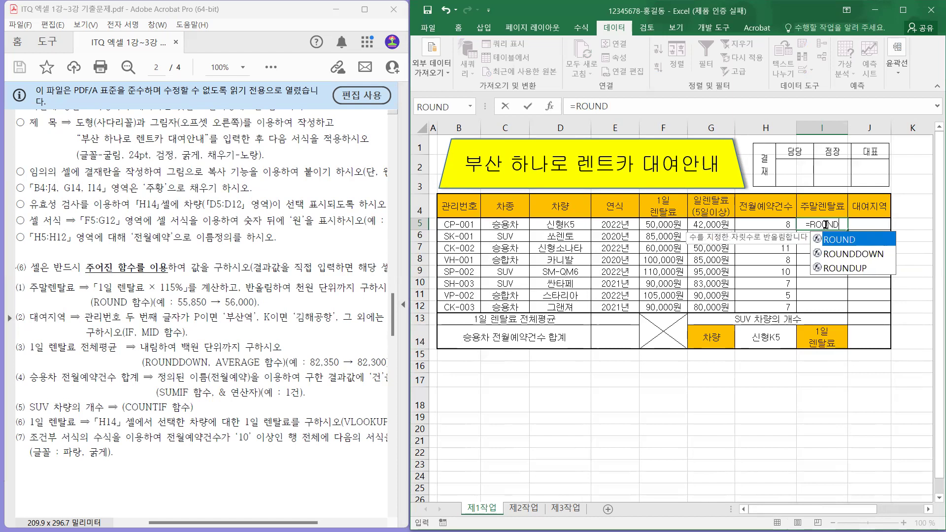
{"action": "type", "text": "(RKQTDKDLD"}
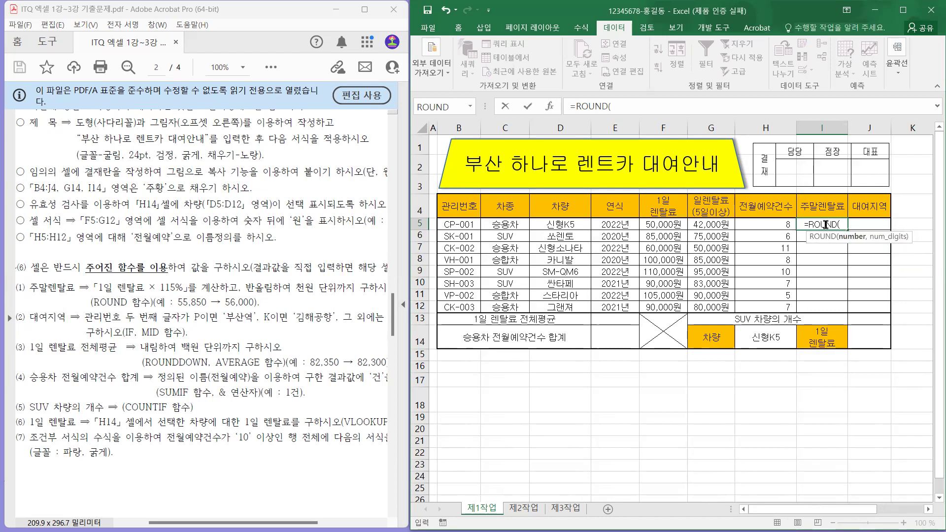
{"action": "type", "text": "F"}
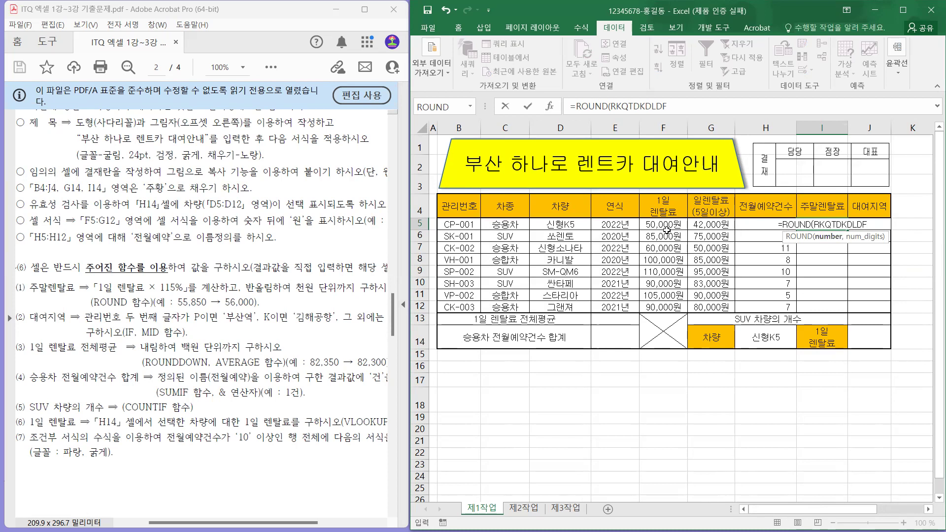
{"action": "key", "text": "Escape"}
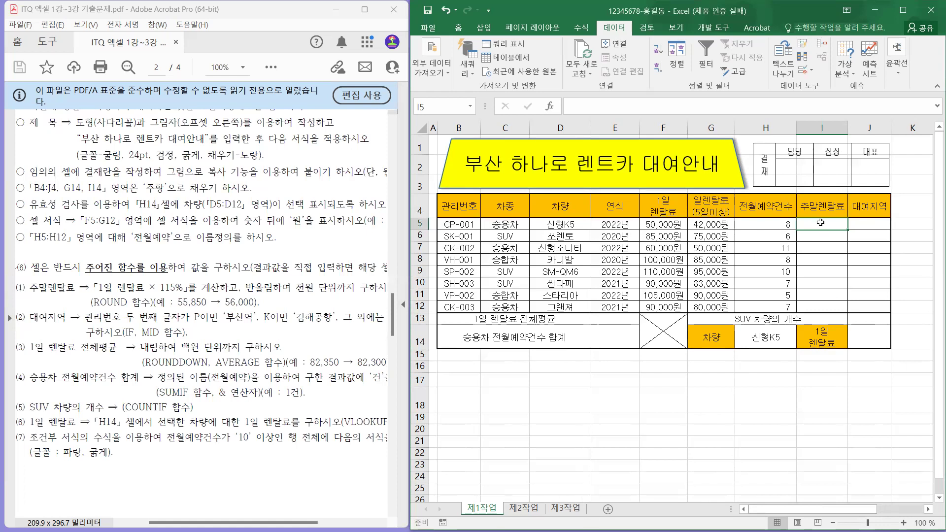
{"action": "left_click", "coordinate": [592, 111]}
{"action": "type", "text": "="}
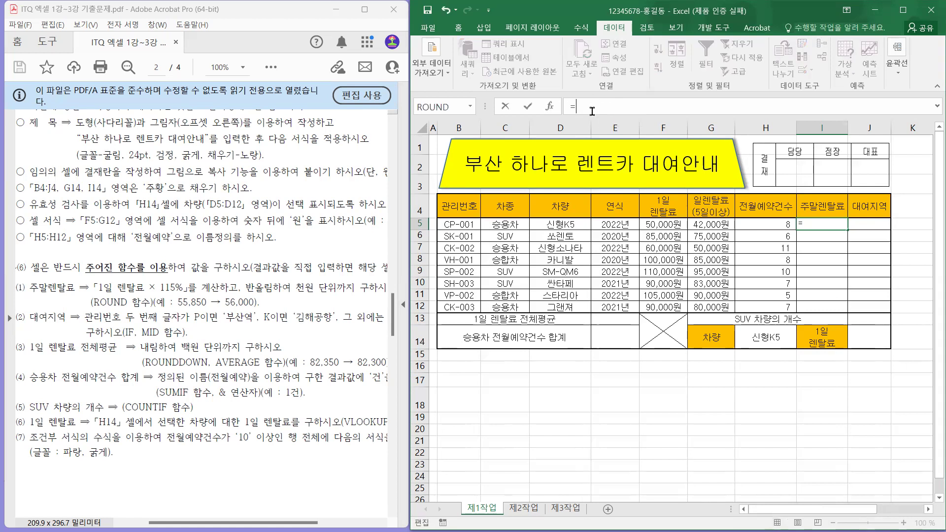
{"action": "type", "text": "ROU"}
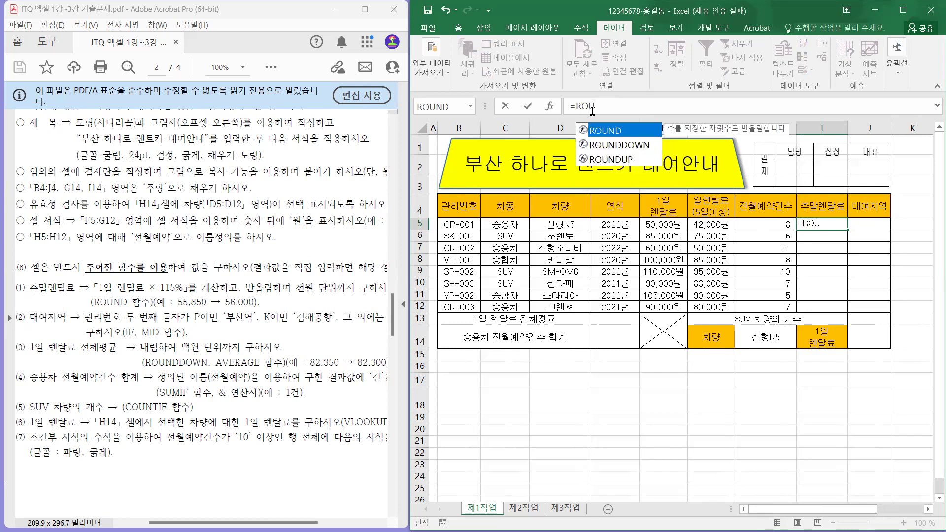
{"action": "type", "text": "ND("}
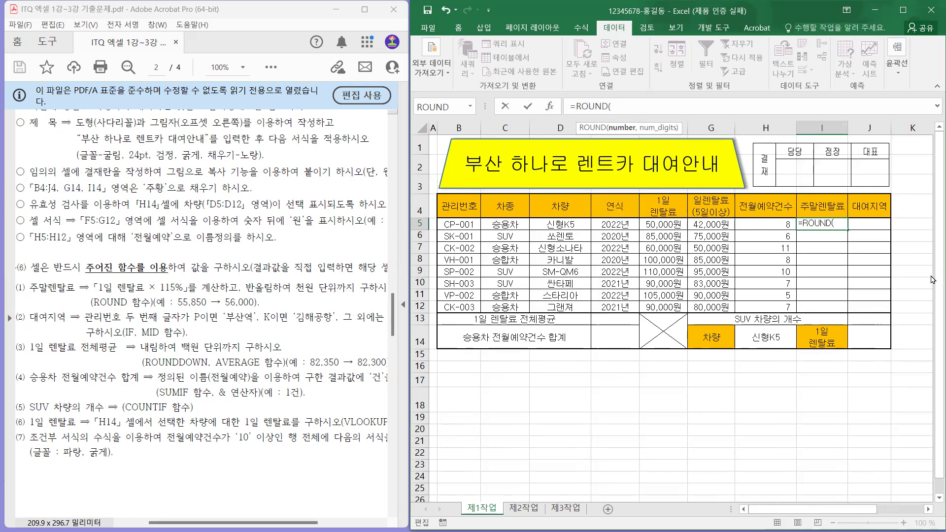
{"action": "type", "text": "DDKDKDKDK"}
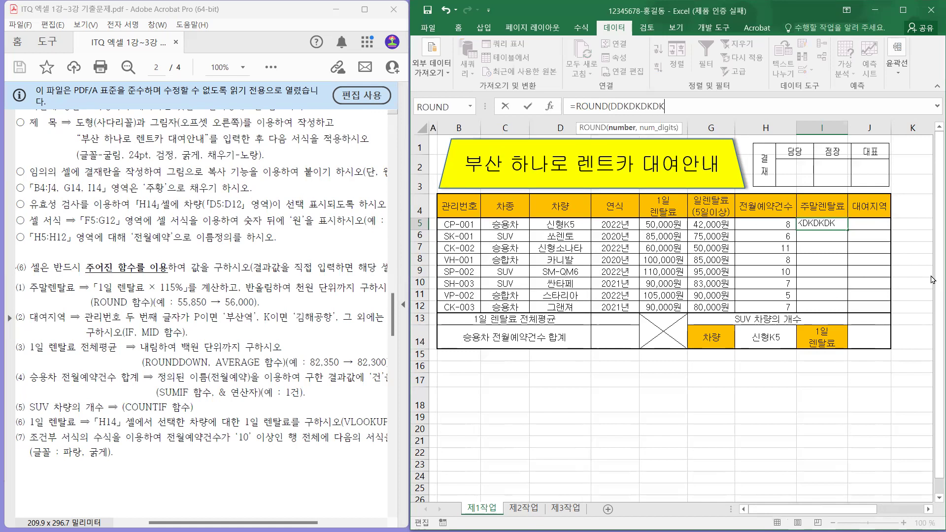
{"action": "type", "text": "DKDKDKDKD"}
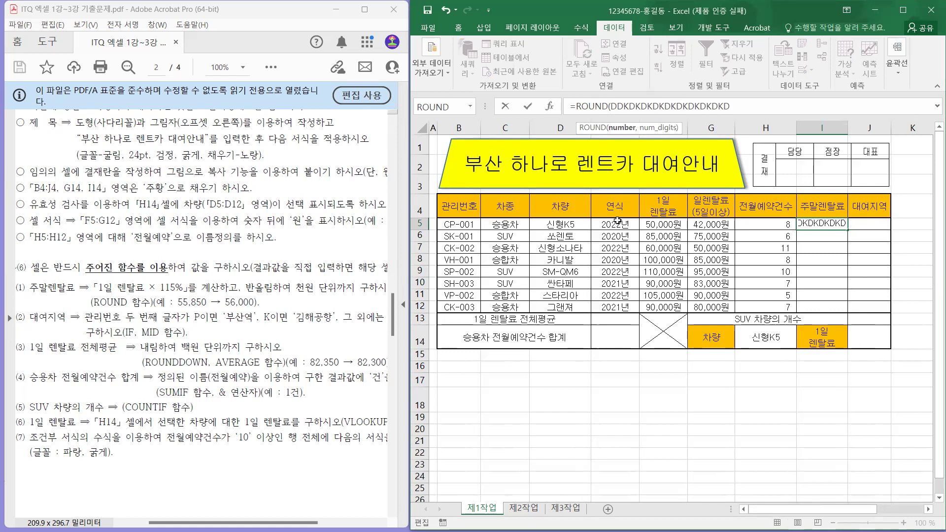
{"action": "left_click", "coordinate": [699, 226]}
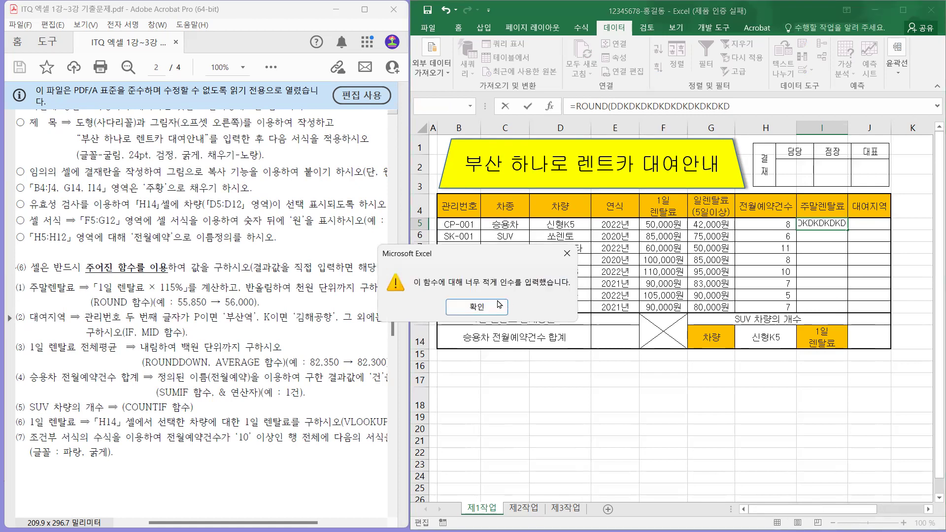
{"action": "left_click", "coordinate": [476, 307]}
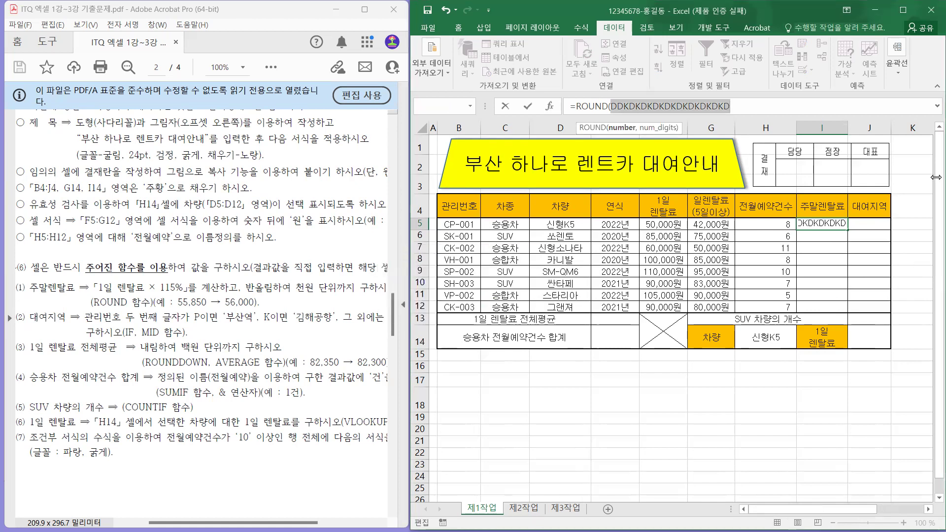
{"action": "key", "text": "Escape"}
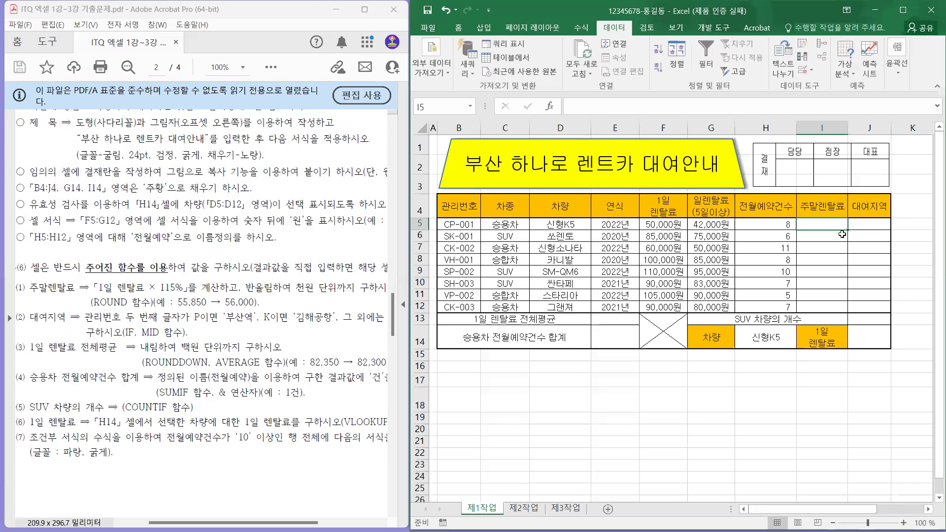
Step: Start a formula in I5 with the ROUND function for 주말렌탈료
{"action": "left_click", "coordinate": [572, 102]}
{"action": "type", "text": "=R"}
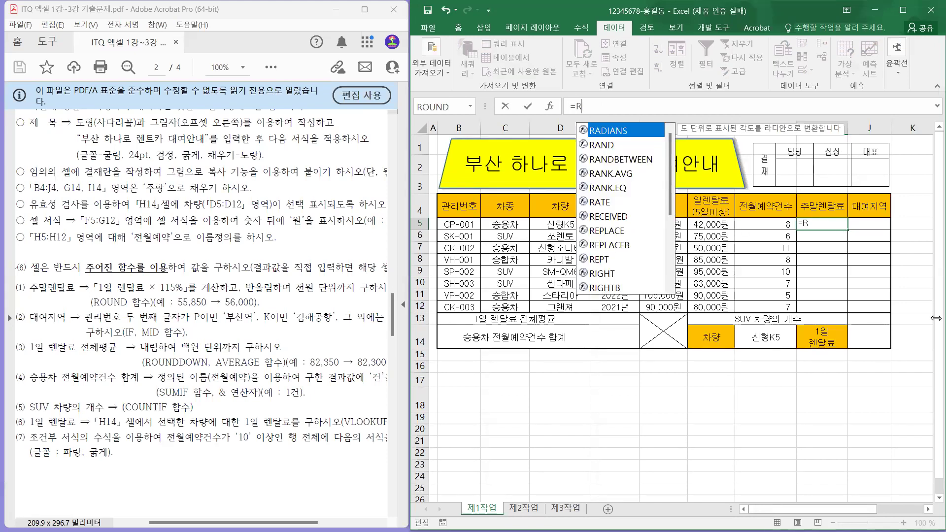
{"action": "type", "text": "O"}
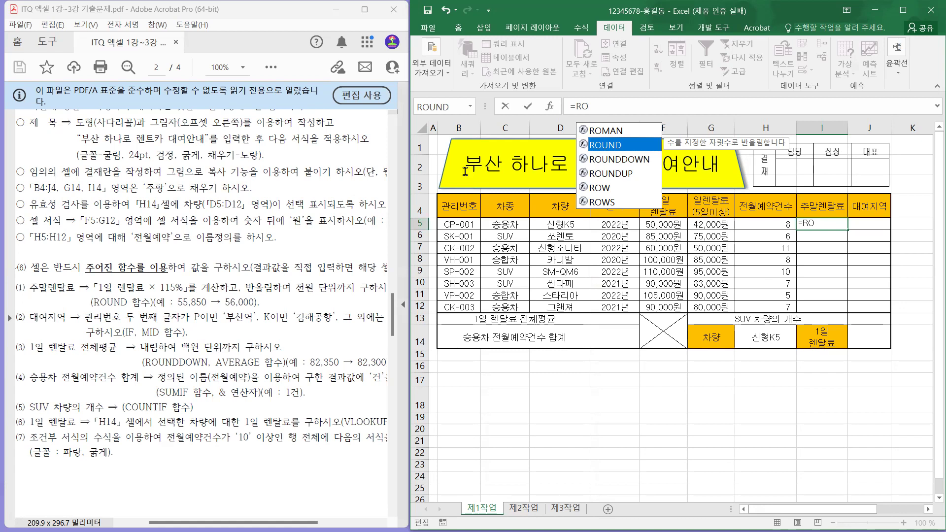
{"action": "double_click", "coordinate": [605, 145]}
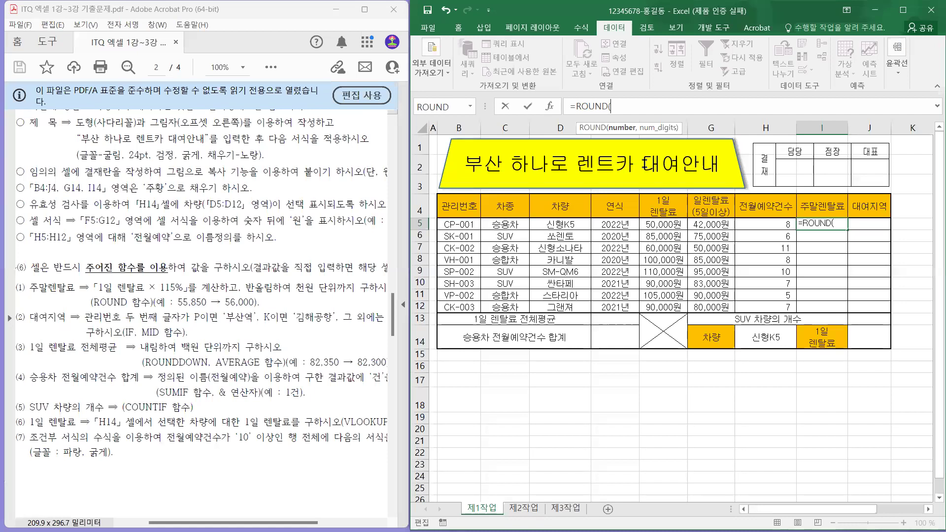
{"action": "type", "text": "갑,"}
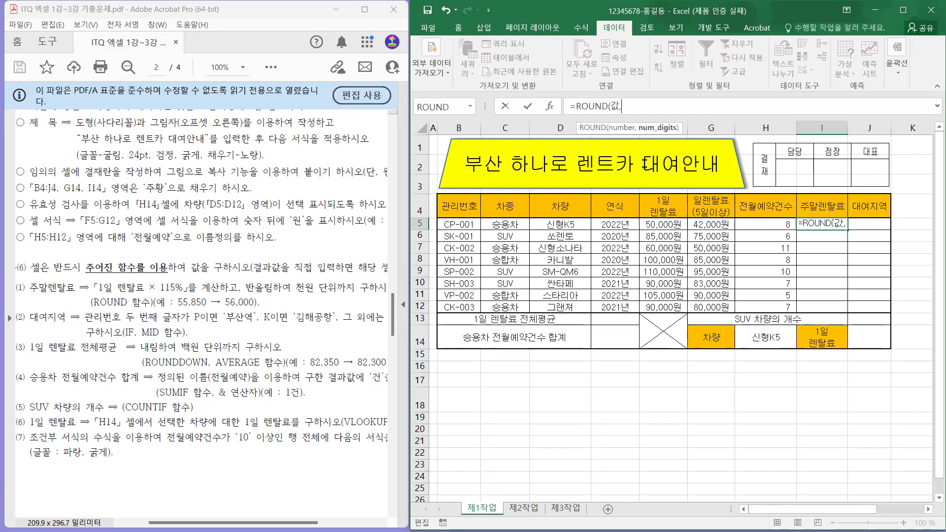
{"action": "type", "text": "자릿수"}
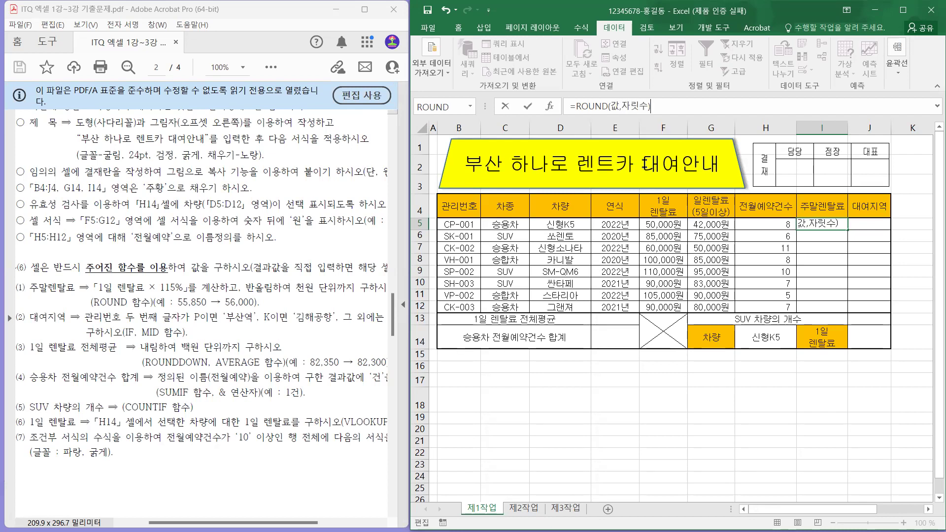
{"action": "left_click", "coordinate": [618, 106]}
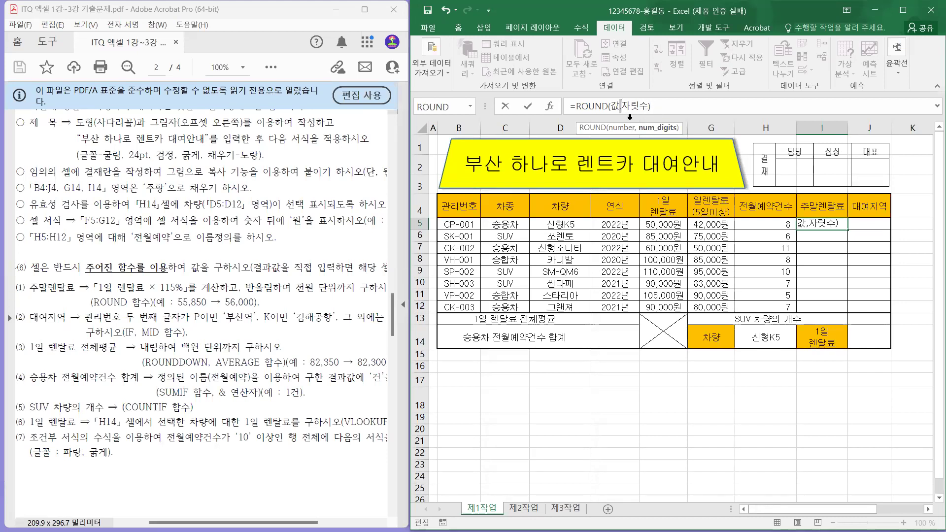
{"action": "left_click", "coordinate": [620, 108]}
{"action": "left_click", "coordinate": [649, 105]}
{"action": "left_click", "coordinate": [720, 103]}
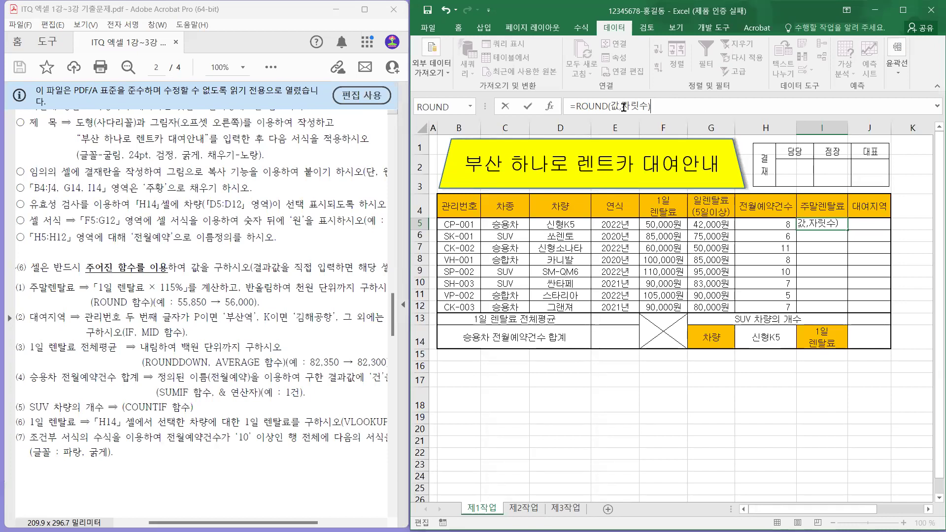
{"action": "left_click_drag", "start_coordinate": [615, 106], "coordinate": [652, 105]}
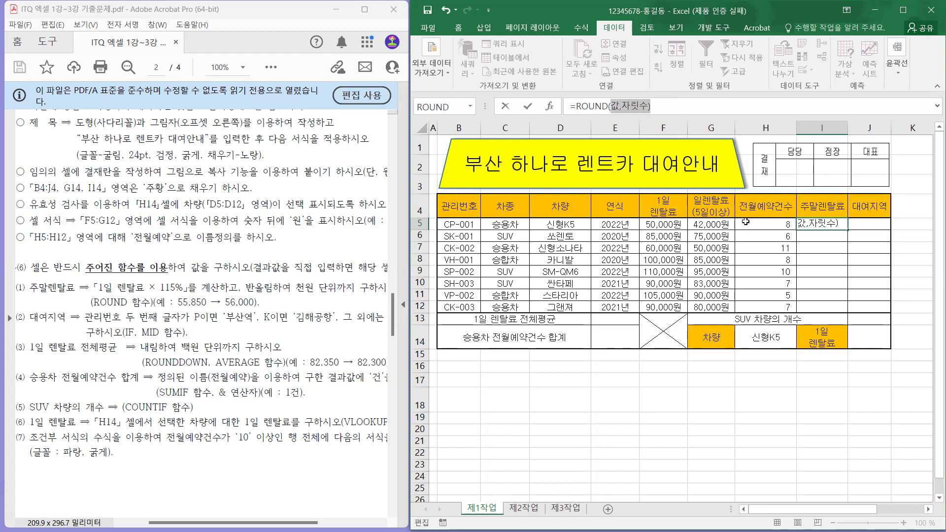
{"action": "key", "text": "BackSpace"}
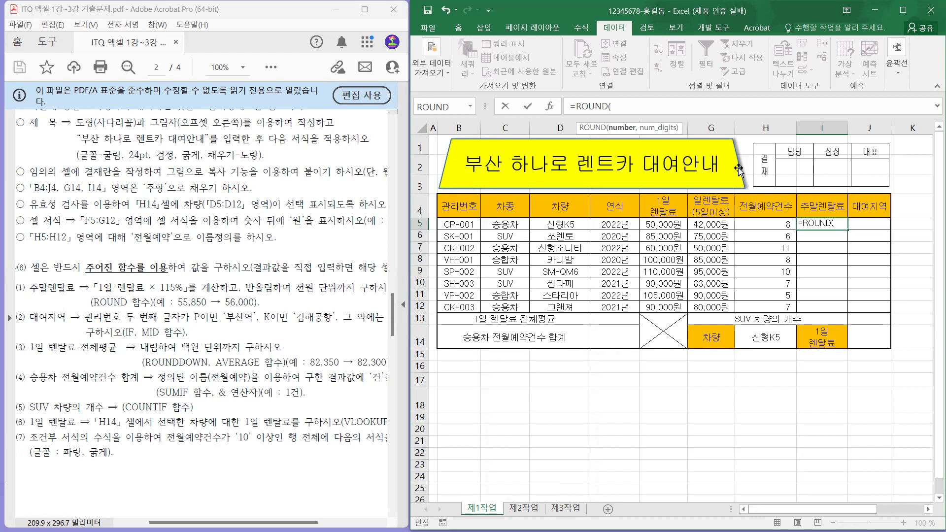
Step: Following the PDF's 주말렌탈료 condition, enter F5*115% as the ROUND formula's number argument and move on to the digits argument
{"action": "left_click_drag", "start_coordinate": [97, 288], "coordinate": [175, 288]}
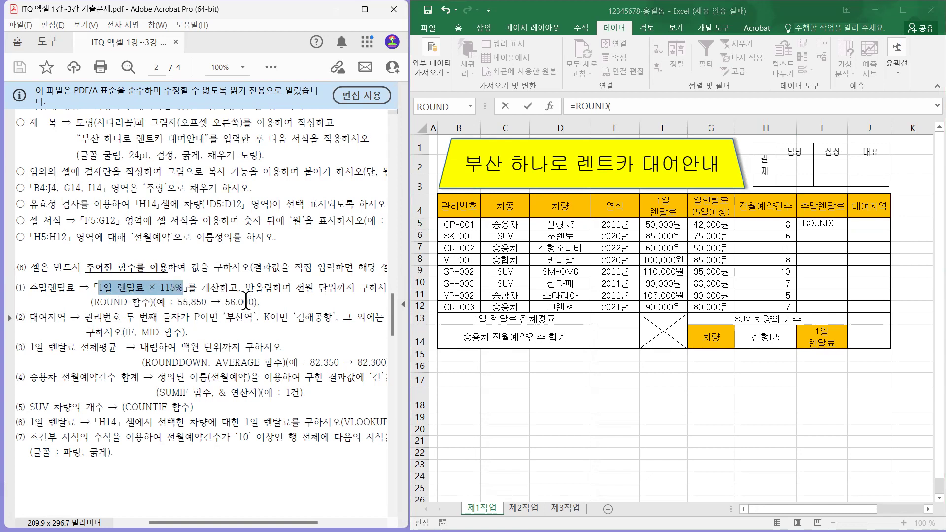
{"action": "left_click", "coordinate": [631, 108]}
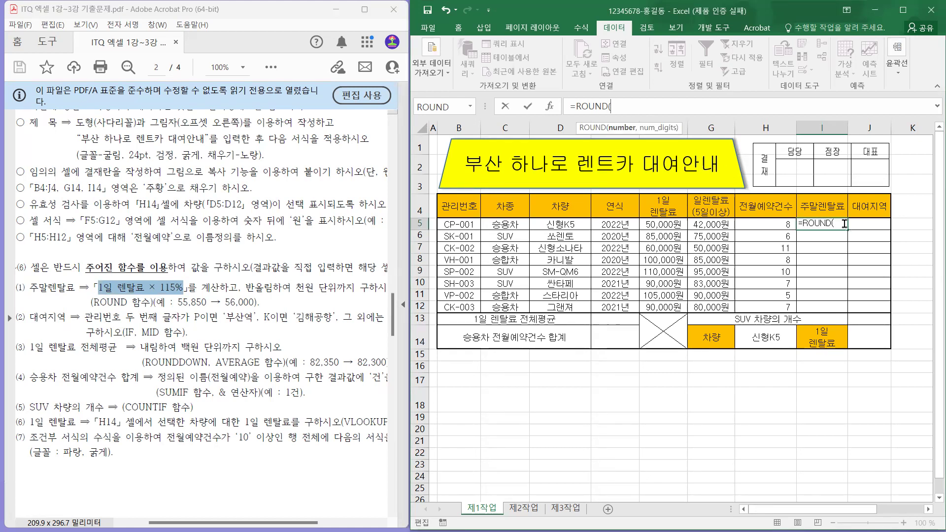
{"action": "left_click", "coordinate": [665, 224]}
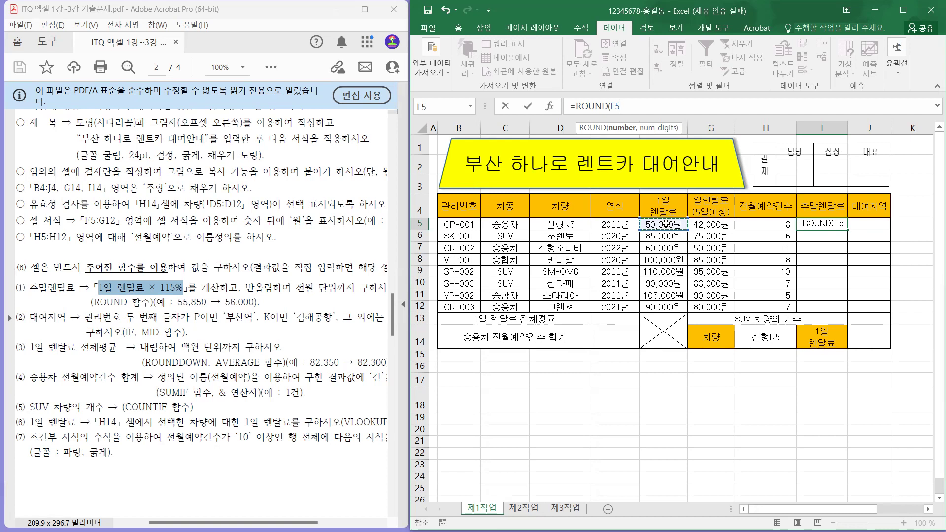
{"action": "type", "text": "*115"}
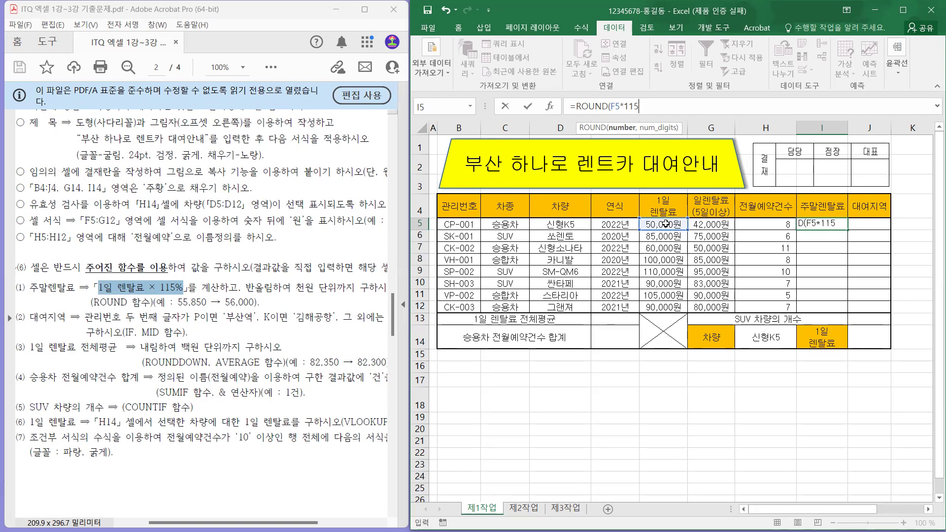
{"action": "type", "text": "%"}
{"action": "type", "text": ","}
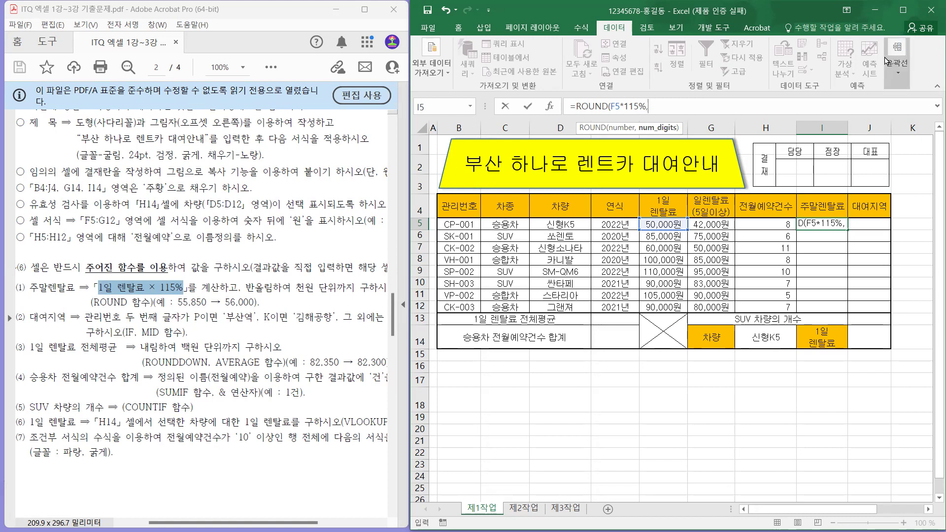
Step: Examine the PDF's 주말렌탈료 condition for the rounding unit and the trailing digits of its ROUND example
{"action": "left_click", "coordinate": [670, 109]}
{"action": "left_click", "coordinate": [286, 291]}
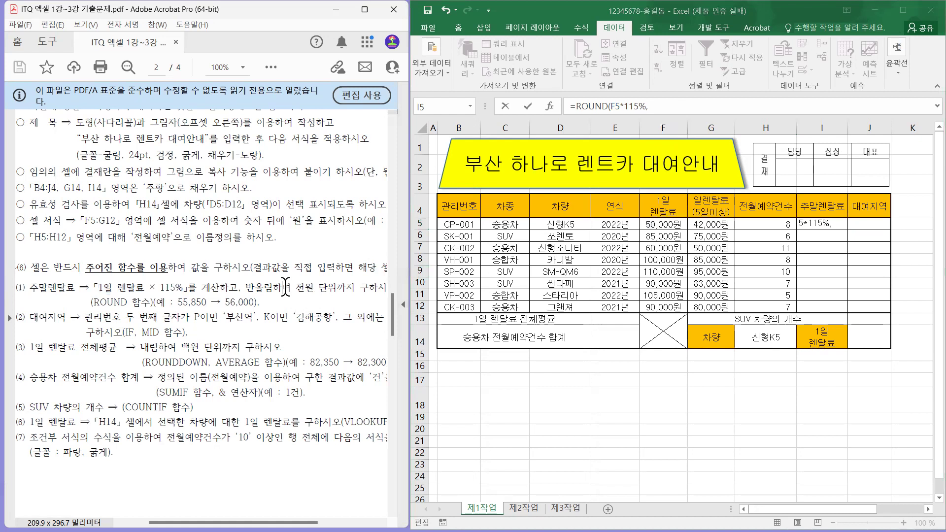
{"action": "left_click_drag", "start_coordinate": [305, 295], "coordinate": [283, 295]}
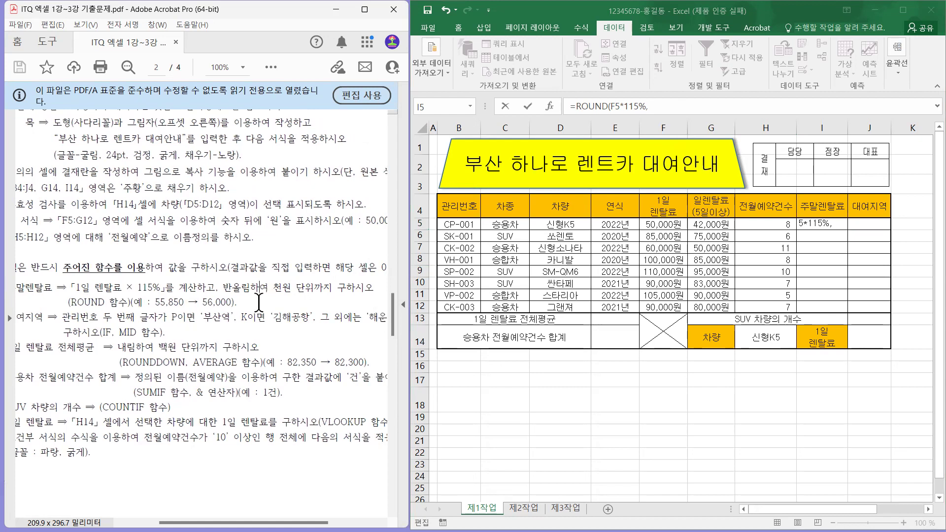
{"action": "left_click_drag", "start_coordinate": [224, 287], "coordinate": [305, 286]}
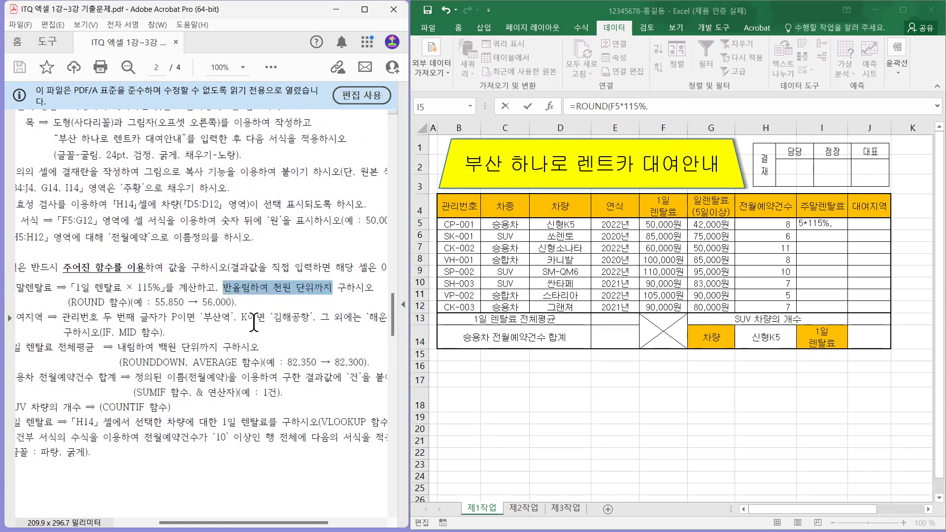
{"action": "left_click", "coordinate": [234, 302]}
{"action": "left_click_drag", "start_coordinate": [233, 303], "coordinate": [231, 311]}
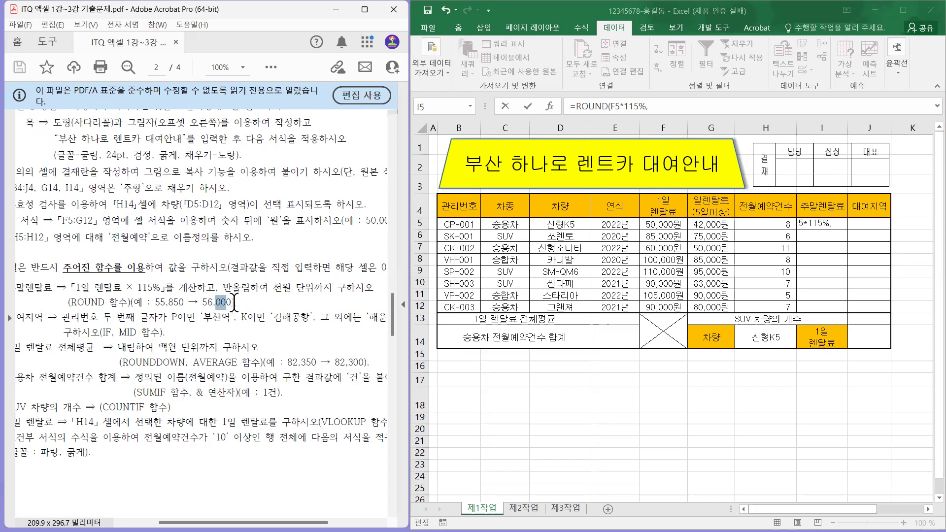
{"action": "left_click", "coordinate": [237, 302]}
{"action": "double_click", "coordinate": [278, 286]}
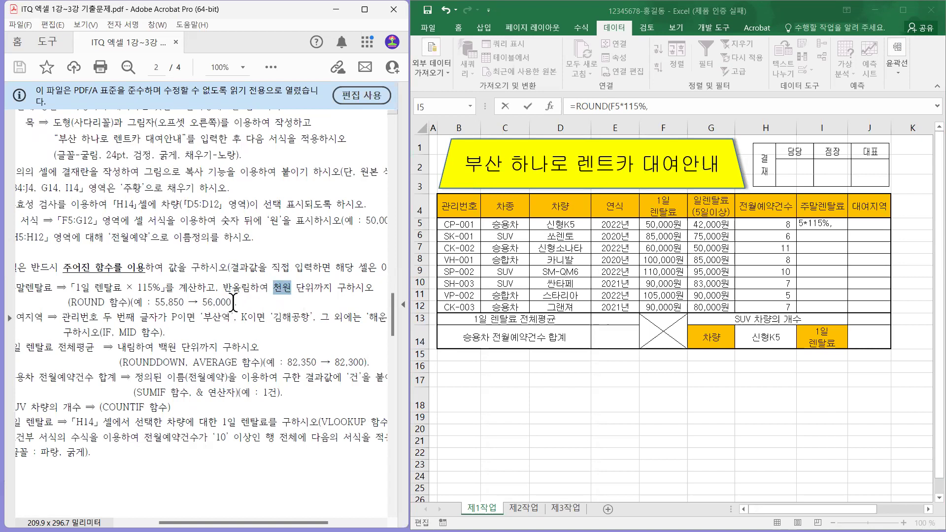
Step: Complete the ROUND formula in I5 with -3 as the digits argument, matching the three trailing zeros of the PDF's example
{"action": "left_click", "coordinate": [231, 303]}
{"action": "left_click_drag", "start_coordinate": [232, 302], "coordinate": [216, 296]}
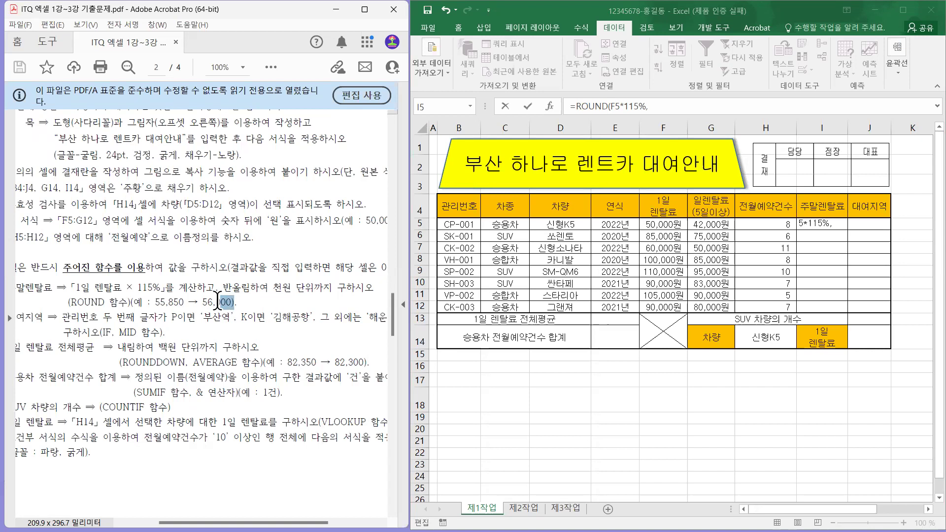
{"action": "left_click", "coordinate": [217, 299]}
{"action": "left_click", "coordinate": [676, 115]}
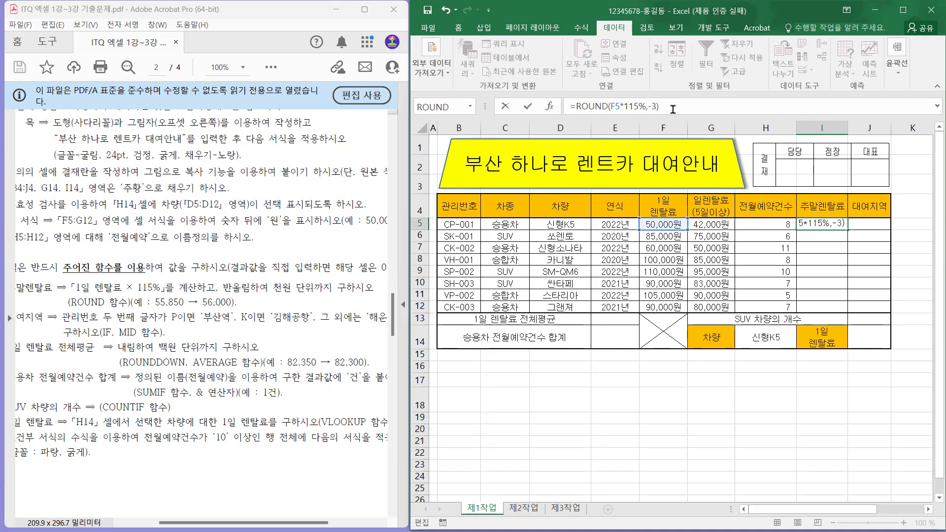
{"action": "key", "text": "Return"}
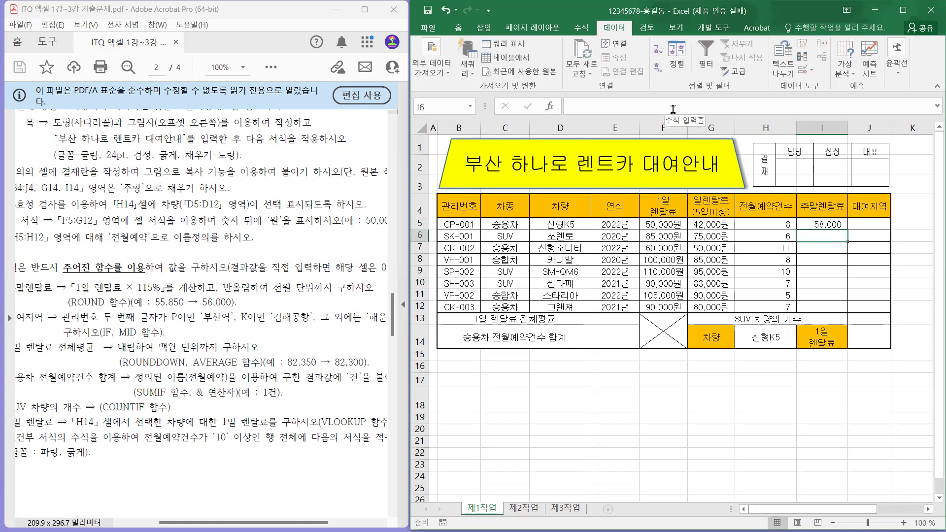
Step: Fill the 주말렌탈료 formula from I5 down to I12 without copying the formatting
{"action": "left_click", "coordinate": [828, 223]}
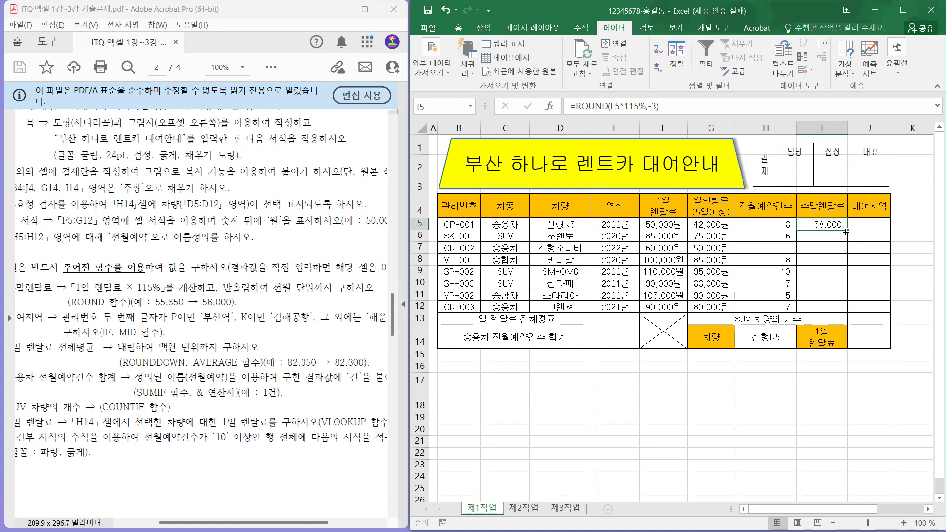
{"action": "left_click_drag", "start_coordinate": [848, 228], "coordinate": [846, 310]}
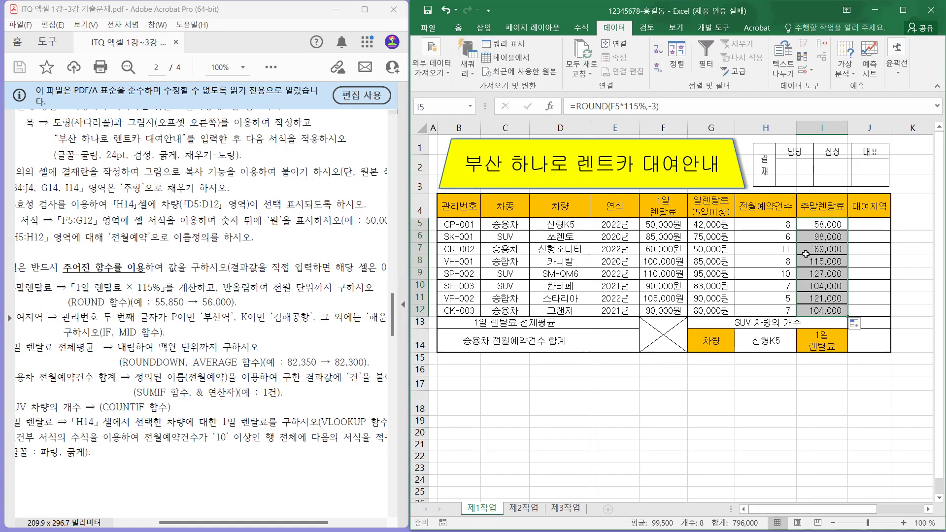
{"action": "left_click", "coordinate": [855, 325]}
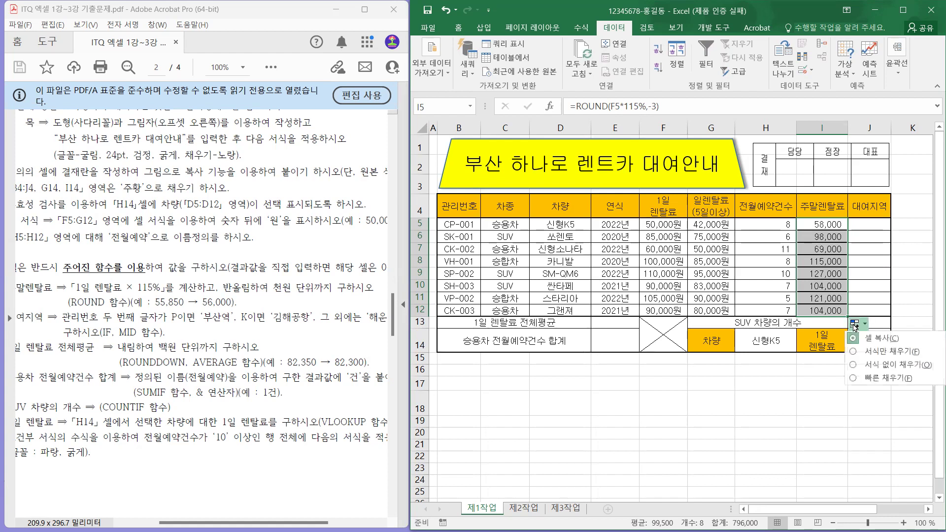
{"action": "left_click", "coordinate": [871, 364]}
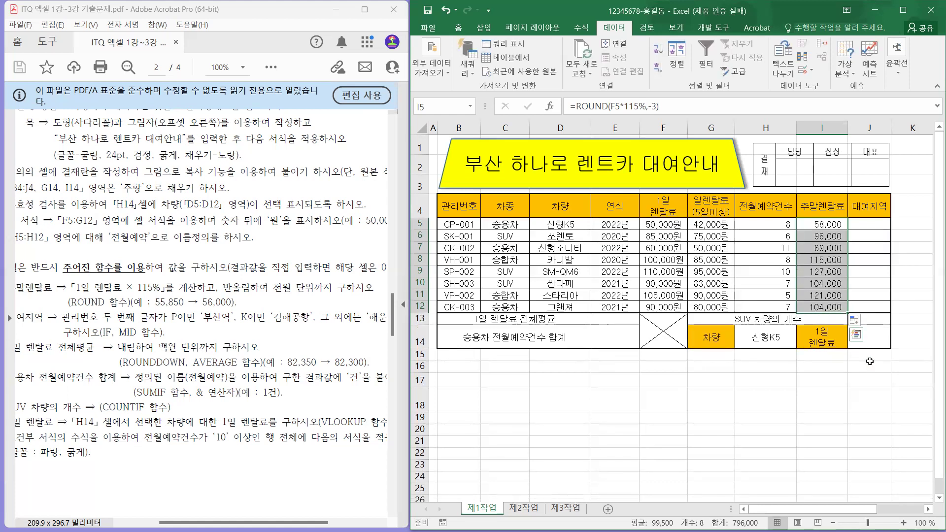
Step: Check the ROUND formulas in the 주말렌탈료 cells from I5 through I12
{"action": "left_click", "coordinate": [837, 225]}
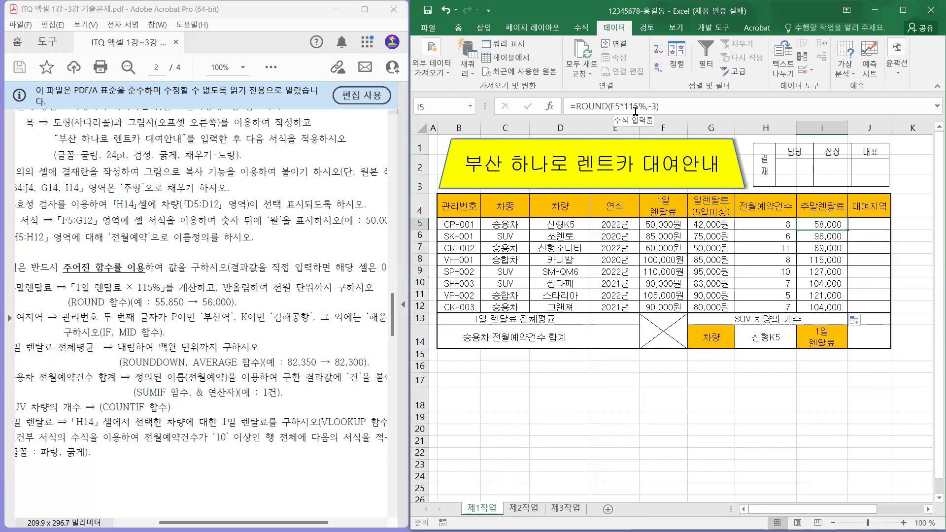
{"action": "left_click", "coordinate": [833, 237]}
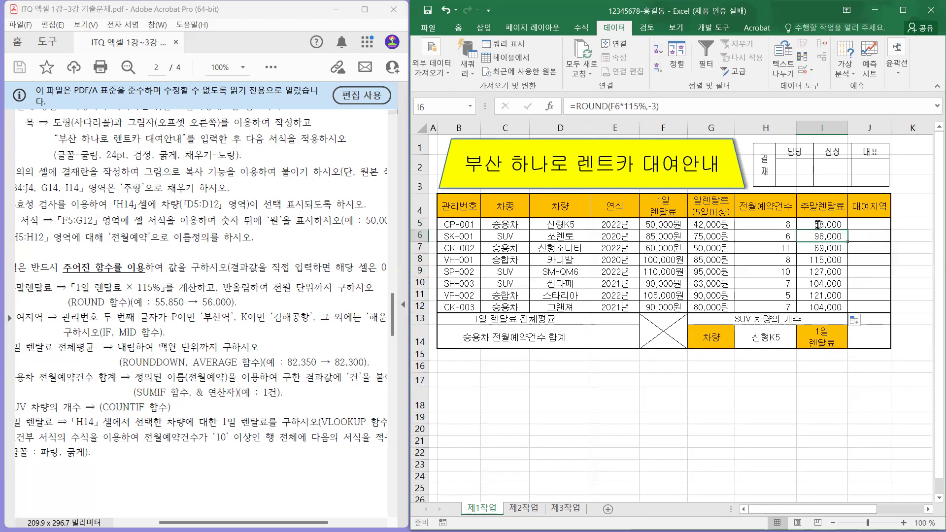
{"action": "left_click", "coordinate": [813, 249]}
{"action": "left_click", "coordinate": [818, 261]}
{"action": "left_click", "coordinate": [819, 272]}
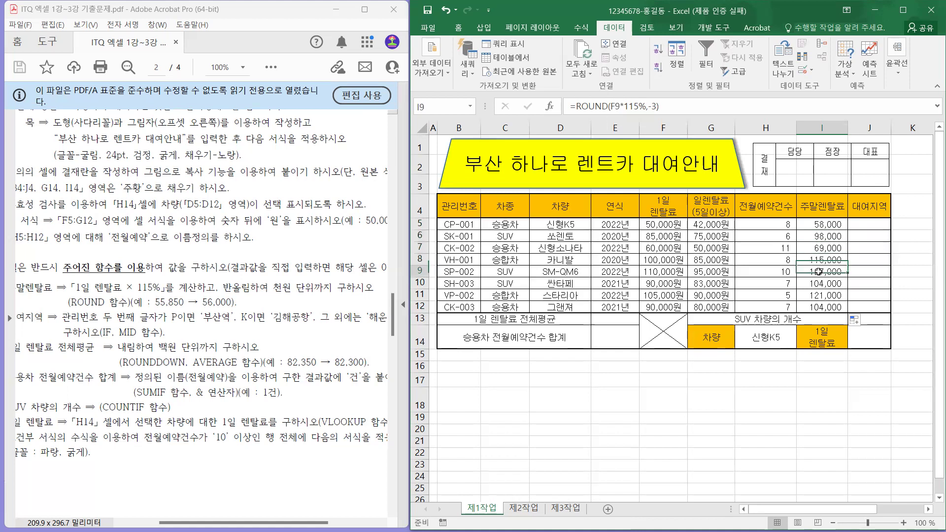
{"action": "left_click", "coordinate": [819, 283]}
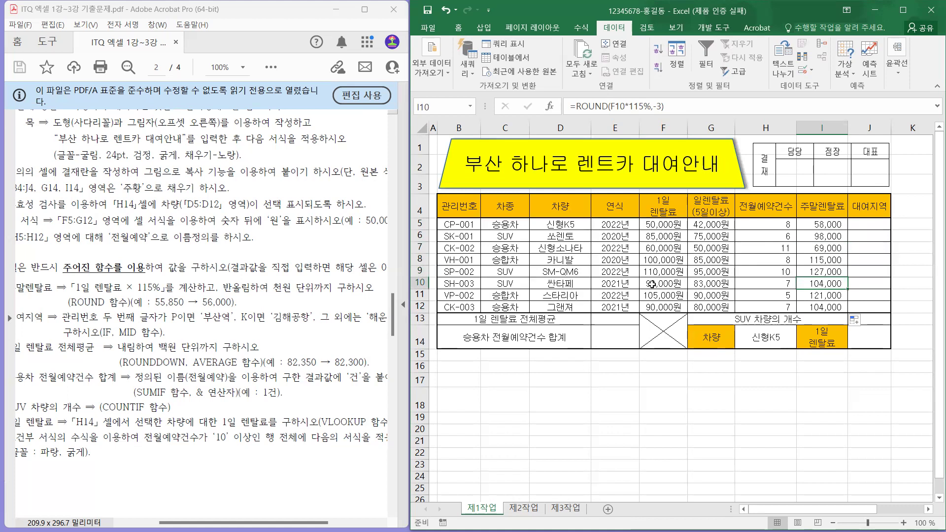
{"action": "left_click", "coordinate": [807, 298]}
{"action": "left_click", "coordinate": [811, 306]}
{"action": "left_click", "coordinate": [826, 222]}
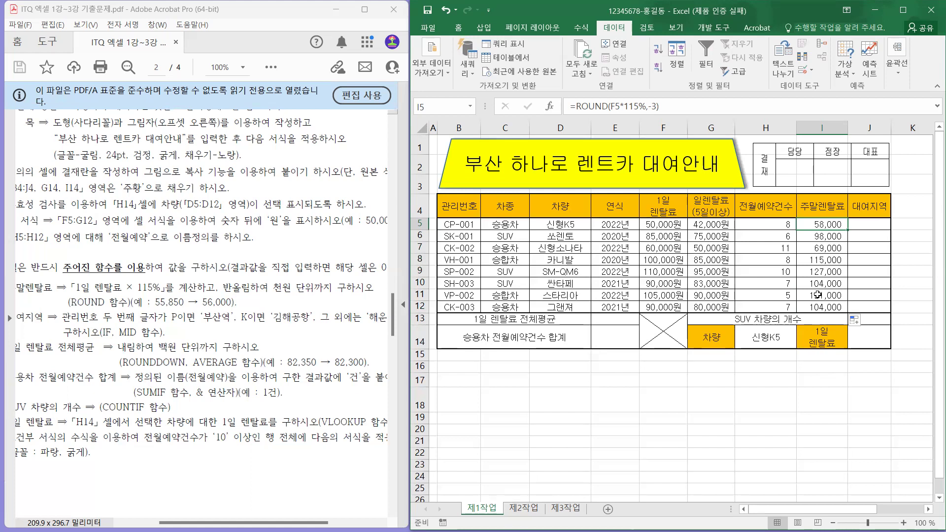
Step: Examine the PDF's 대여지역 and 1일 렌탈료 전체평균 conditions, including the latter's rounding unit and required functions
{"action": "left_click", "coordinate": [377, 272]}
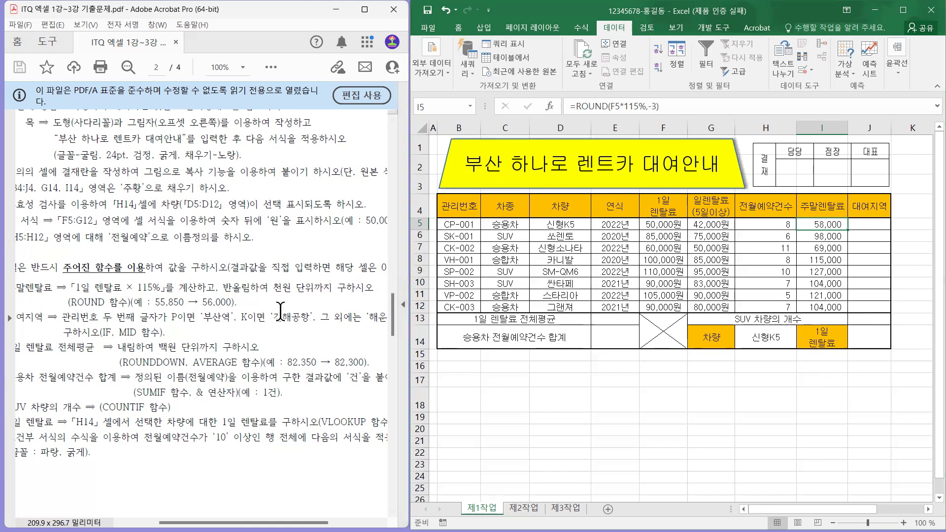
{"action": "left_click_drag", "start_coordinate": [158, 340], "coordinate": [197, 316]}
{"action": "left_click_drag", "start_coordinate": [113, 318], "coordinate": [220, 333]}
{"action": "left_click", "coordinate": [217, 351]}
{"action": "left_click_drag", "start_coordinate": [55, 347], "coordinate": [365, 362]}
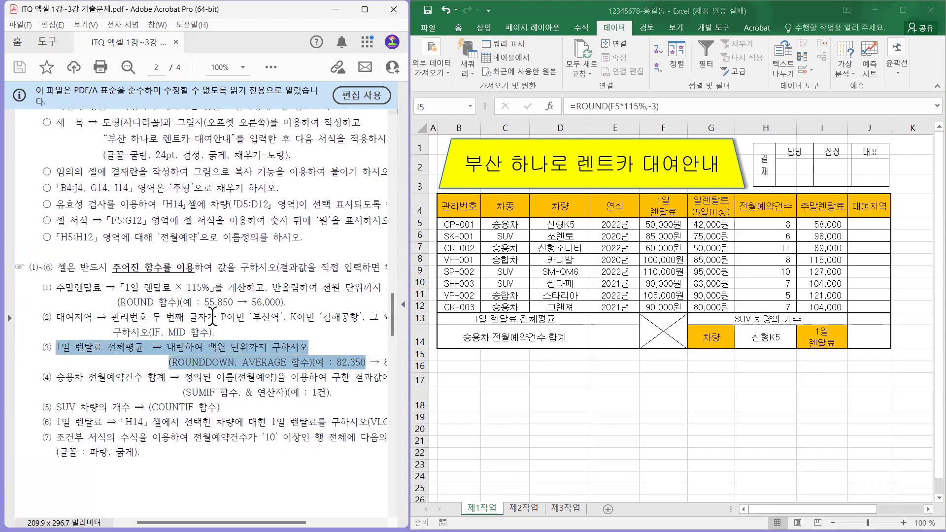
{"action": "left_click", "coordinate": [227, 347]}
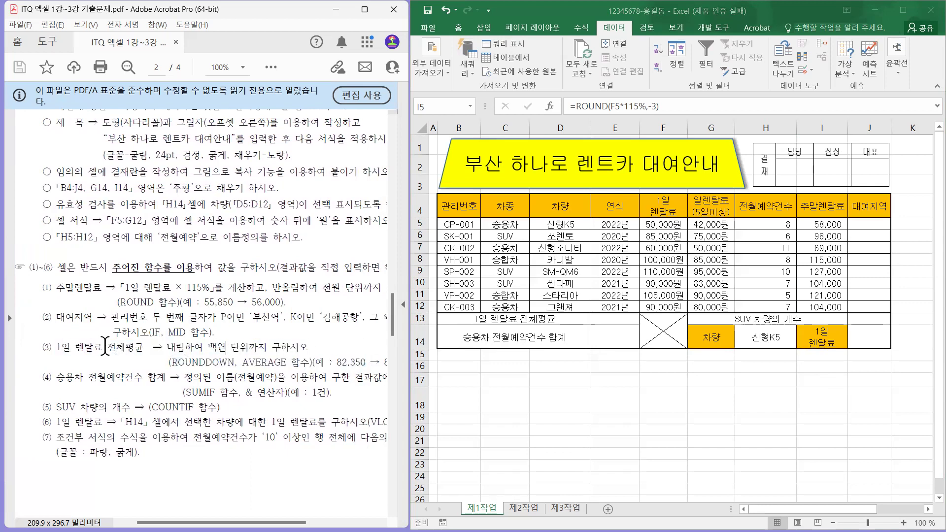
{"action": "left_click_drag", "start_coordinate": [50, 348], "coordinate": [308, 348]}
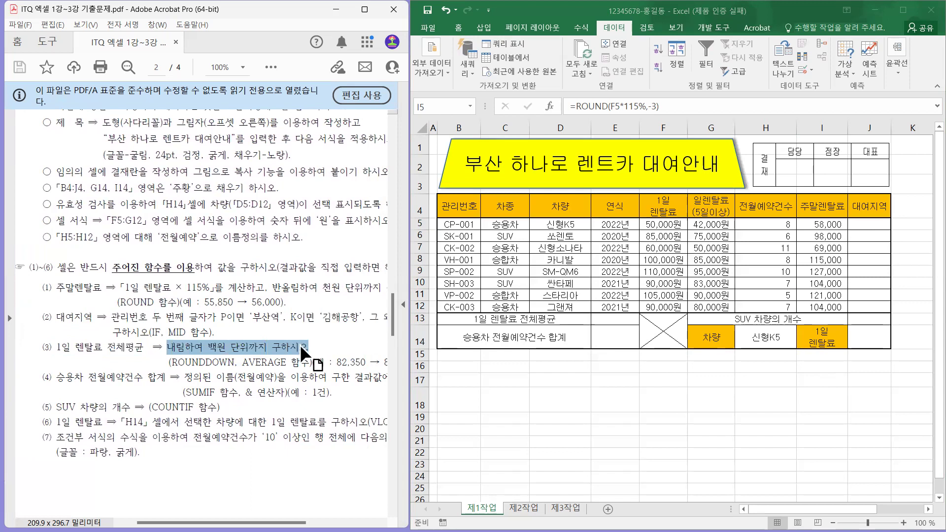
{"action": "left_click_drag", "start_coordinate": [172, 362], "coordinate": [252, 364]}
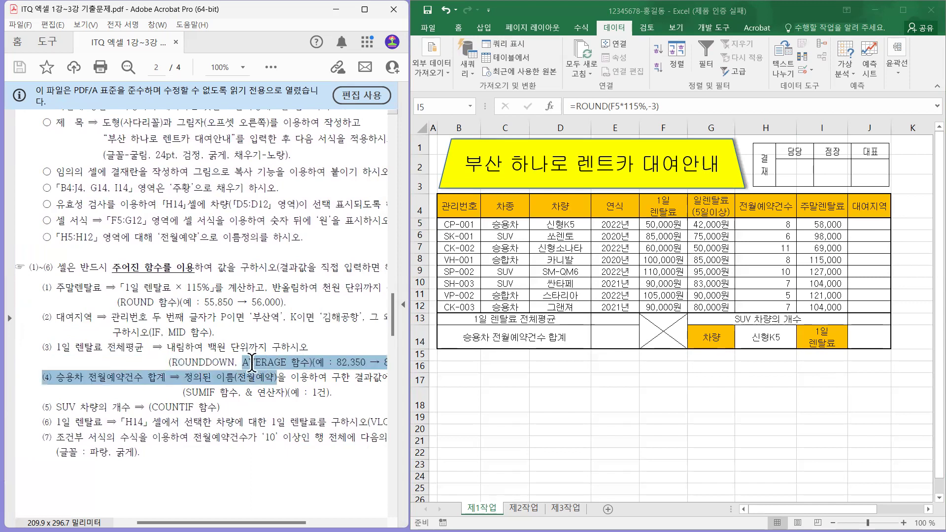
{"action": "left_click", "coordinate": [252, 363]}
{"action": "left_click_drag", "start_coordinate": [224, 238], "coordinate": [265, 288]}
{"action": "left_click", "coordinate": [213, 346]}
Step: Locate the cell for item (3) in the PDF's output table and reread the 1일 렌탈료 전체평균 condition and its example
{"action": "scroll", "coordinate": [234, 276], "scroll_direction": "up", "scroll_amount": 3}
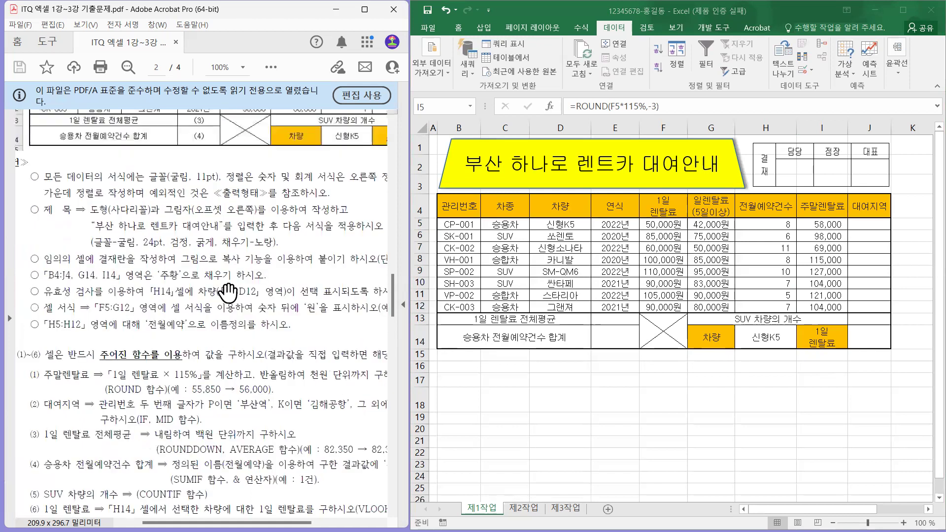
{"action": "scroll", "coordinate": [228, 293], "scroll_direction": "up", "scroll_amount": 2}
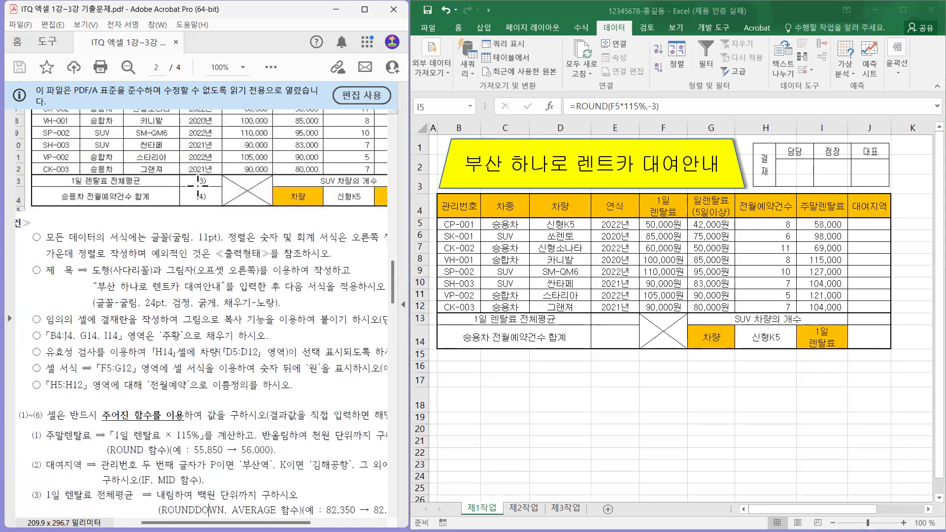
{"action": "left_click", "coordinate": [609, 321]}
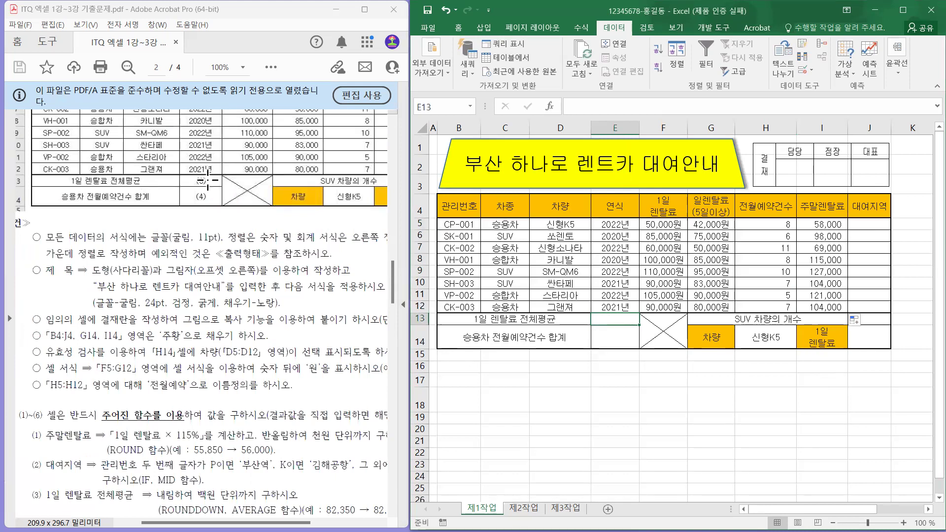
{"action": "left_click", "coordinate": [281, 436]}
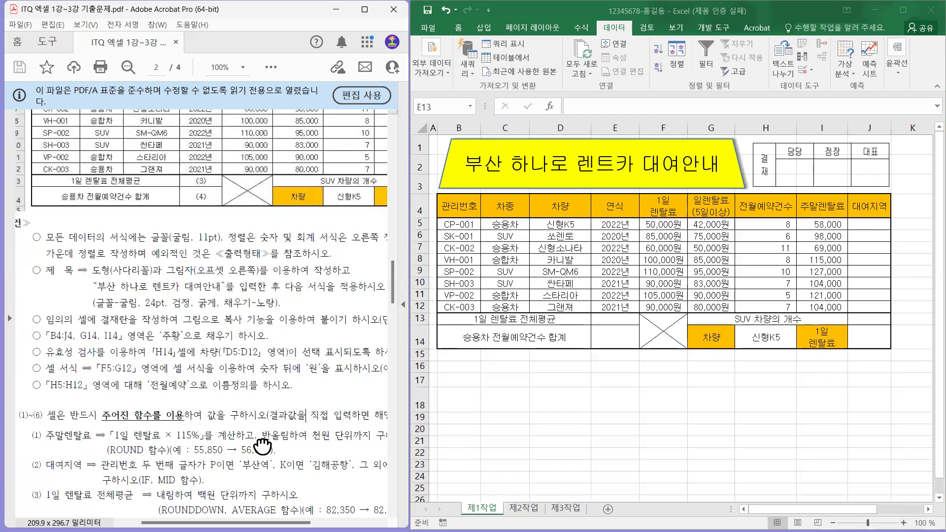
{"action": "scroll", "coordinate": [281, 435], "scroll_direction": "down", "scroll_amount": 3}
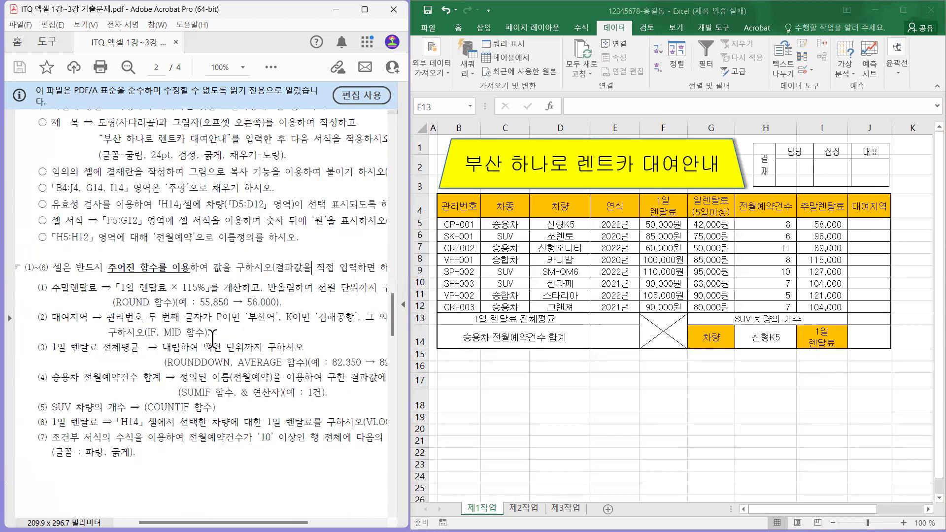
{"action": "left_click_drag", "start_coordinate": [51, 347], "coordinate": [285, 363]}
{"action": "left_click_drag", "start_coordinate": [199, 369], "coordinate": [290, 367]}
{"action": "left_click", "coordinate": [324, 364]}
{"action": "scroll", "coordinate": [344, 360], "scroll_direction": "right", "scroll_amount": 5}
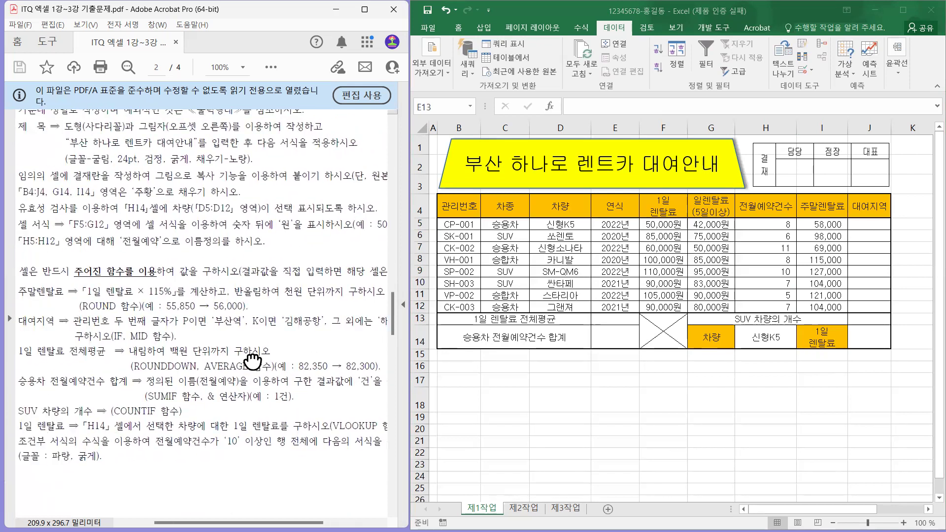
Step: Start a formula in E13 with the ROUNDDOWN function for 1일 렌탈료 전체평균
{"action": "left_click", "coordinate": [610, 319]}
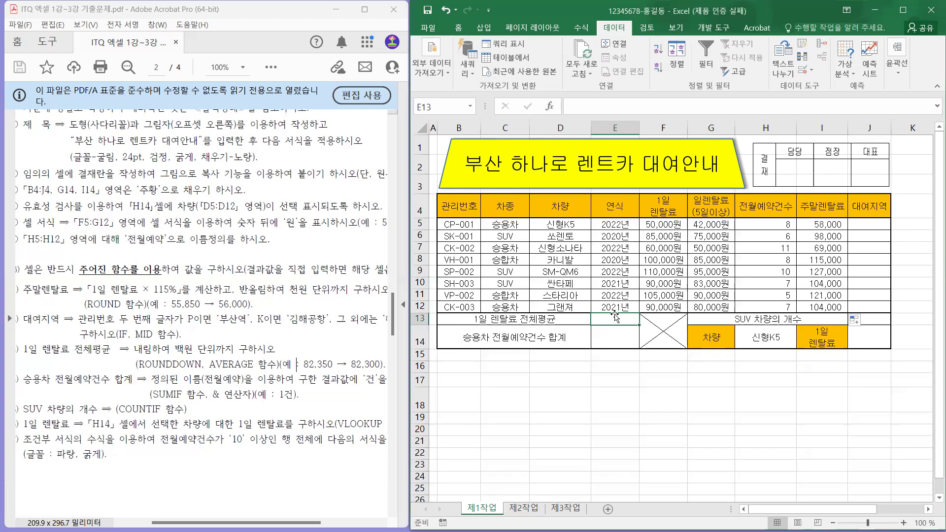
{"action": "type", "text": "="}
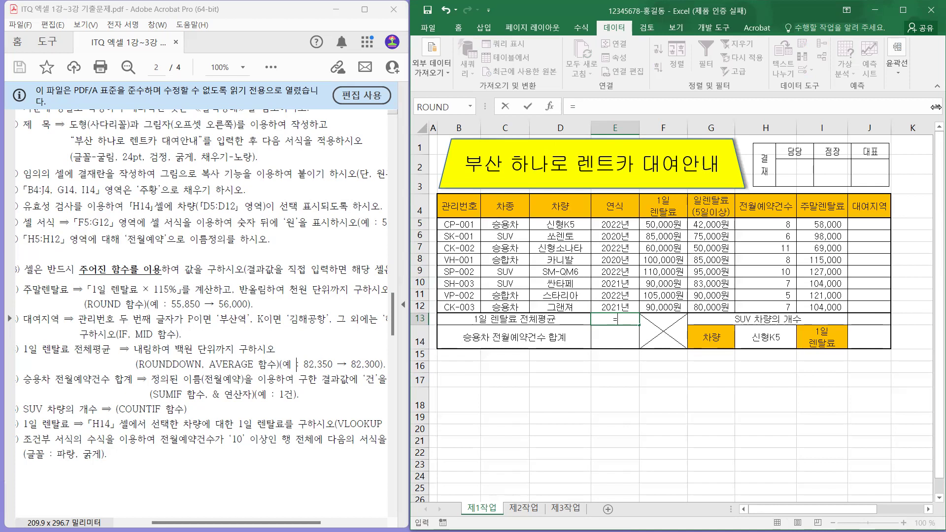
{"action": "type", "text": "ROUND"}
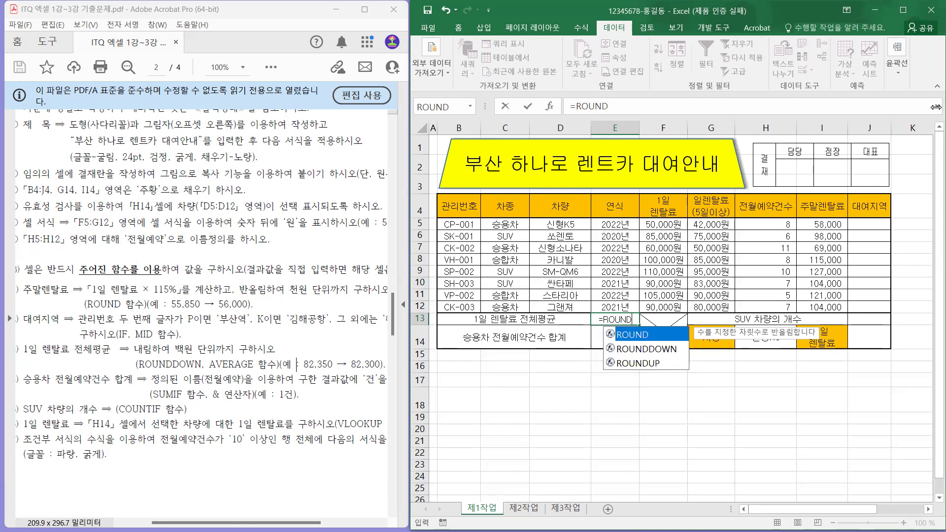
{"action": "left_click", "coordinate": [648, 350]}
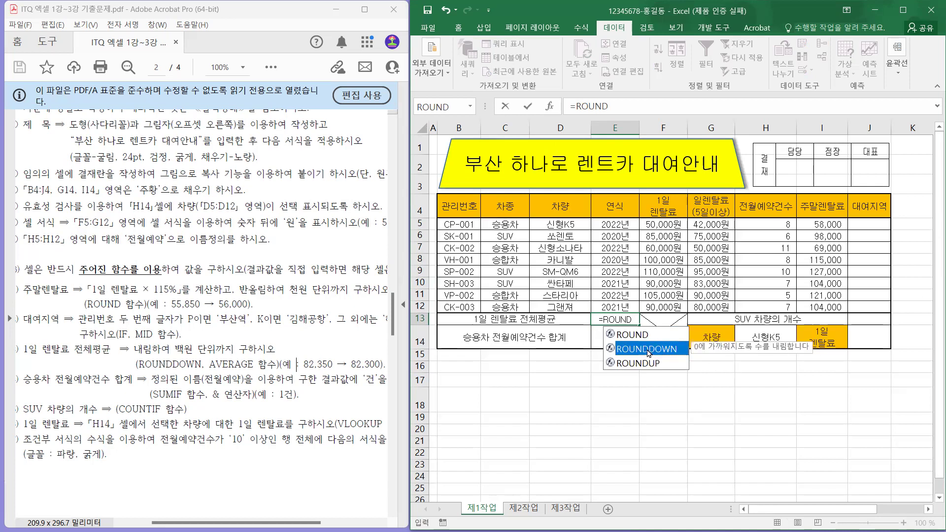
{"action": "key", "text": "Tab"}
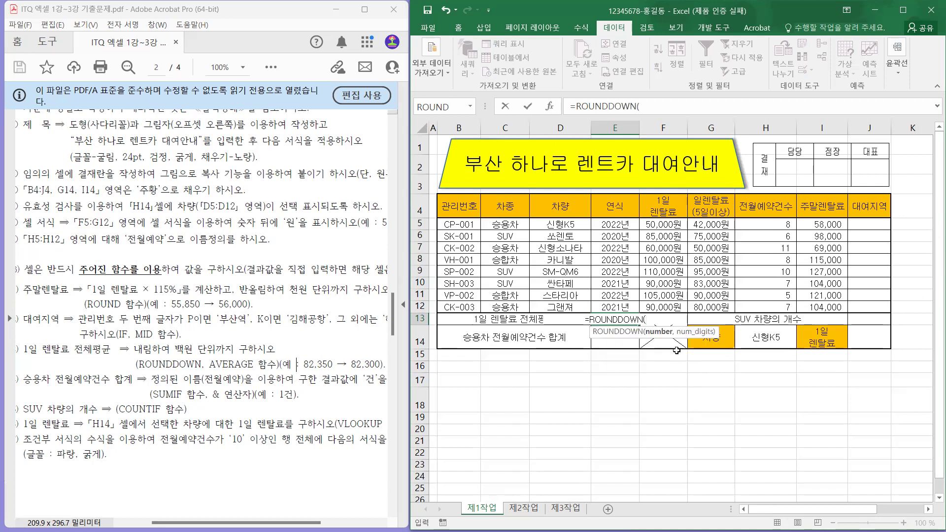
{"action": "type", "text": "값,"}
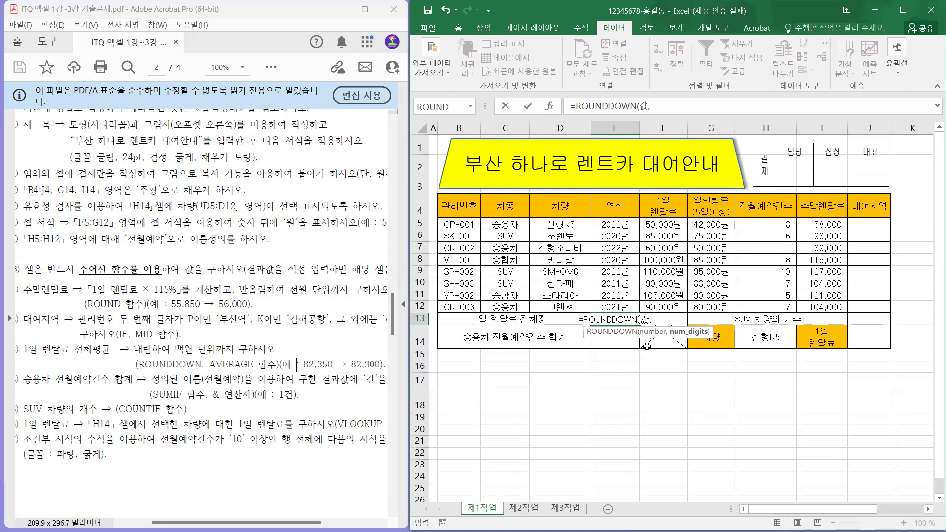
{"action": "type", "text": "자릿수"}
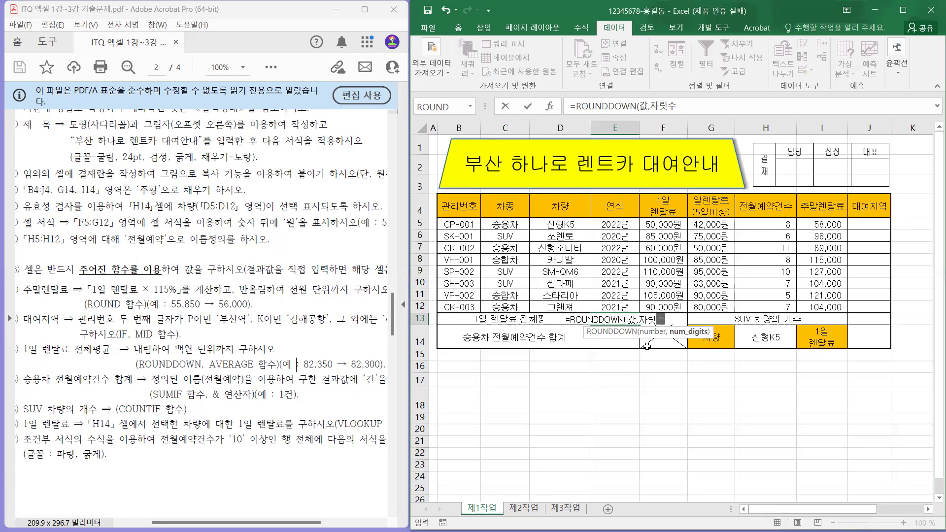
{"action": "left_click", "coordinate": [220, 365]}
{"action": "left_click_drag", "start_coordinate": [220, 365], "coordinate": [268, 362]}
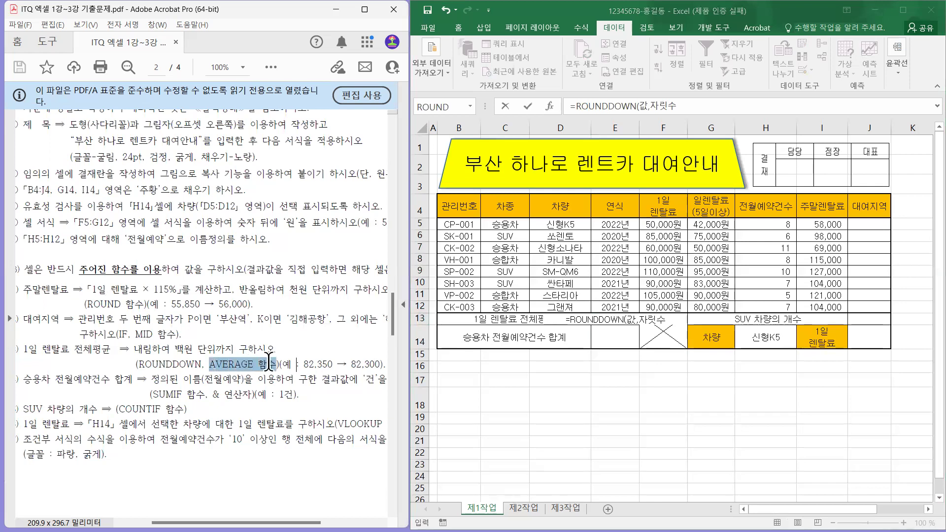
{"action": "left_click_drag", "start_coordinate": [22, 349], "coordinate": [90, 349]}
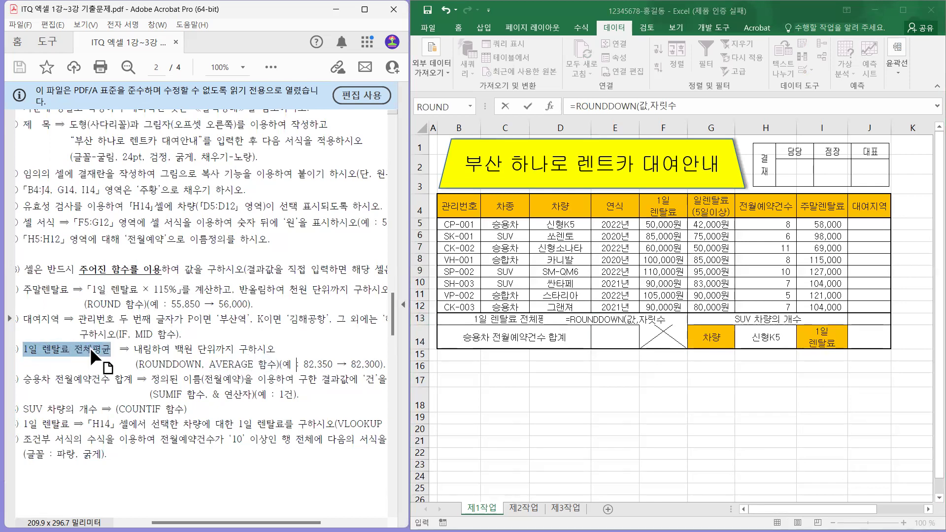
{"action": "left_click_drag", "start_coordinate": [354, 343], "coordinate": [665, 316]}
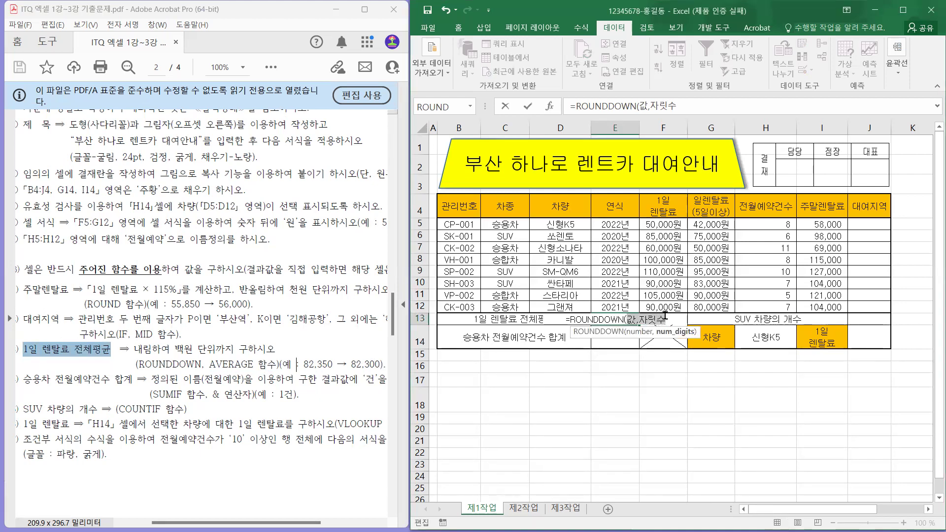
{"action": "key", "text": "Delete"}
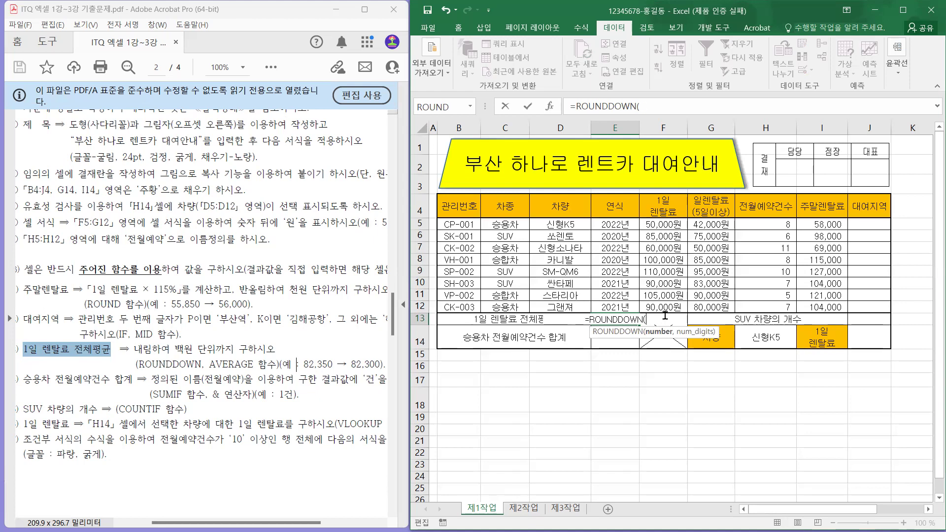
Step: Nest the AVERAGE function as the number argument of the ROUNDDOWN formula in E13
{"action": "type", "text": "AV"}
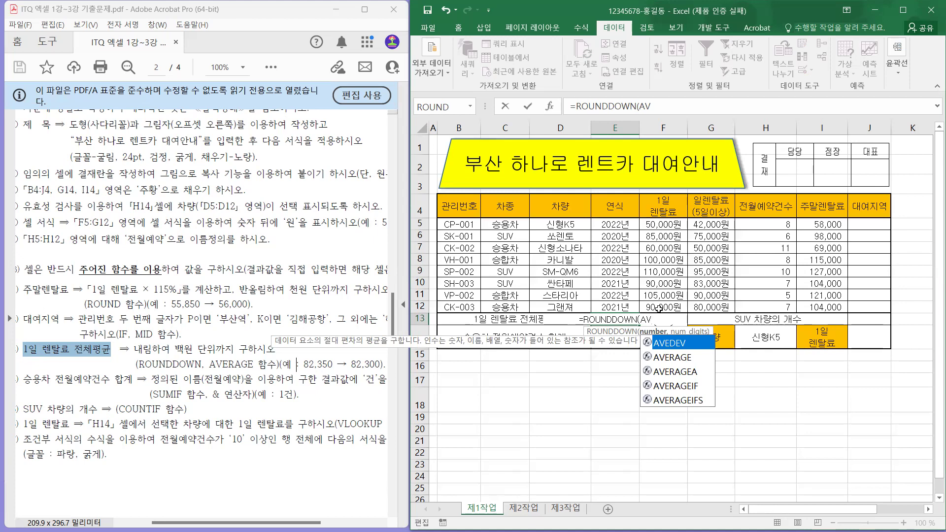
{"action": "double_click", "coordinate": [680, 358]}
{"action": "type", "text": "ㅂ"}
{"action": "type", "text": "위"}
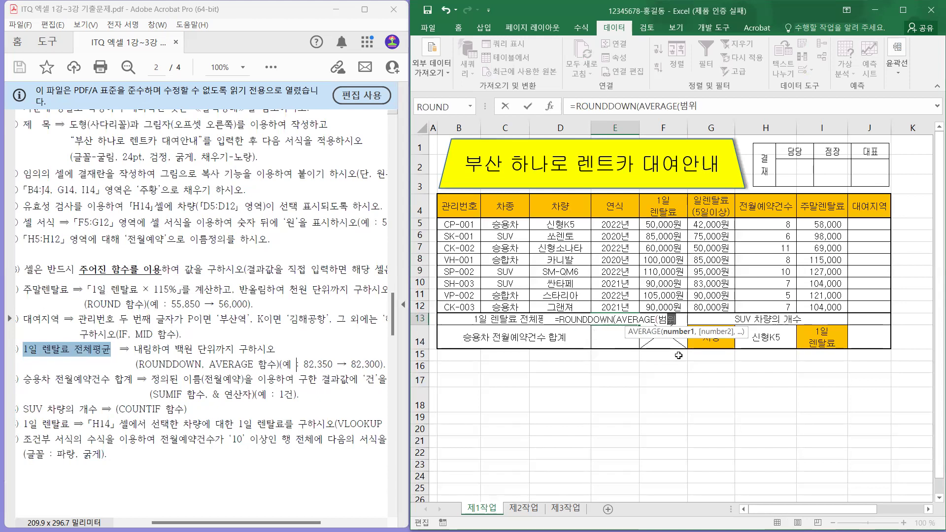
{"action": "key", "text": "BackSpace"}
{"action": "key", "text": "BackSpace"}
{"action": "key", "text": "BackSpace"}
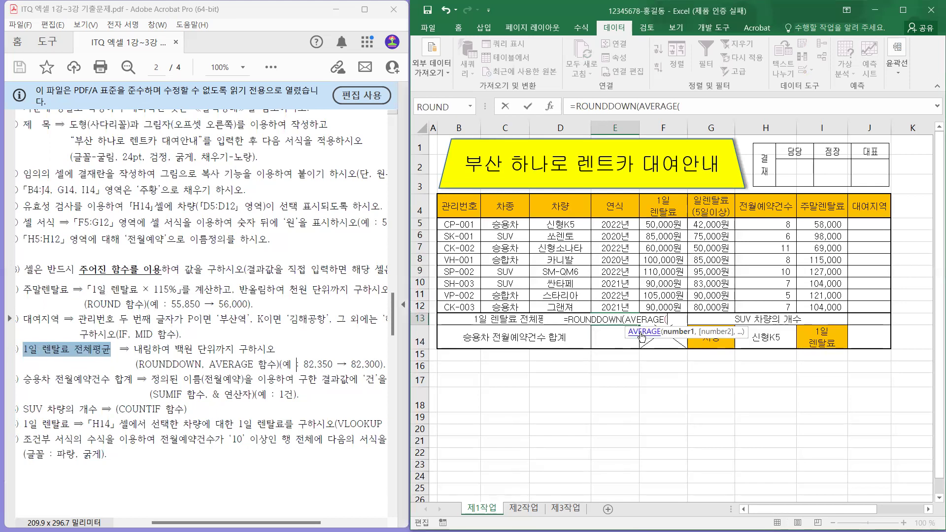
Step: Average the 1일 렌탈료 range F5:F12 in the E13 formula and proceed to ROUNDDOWN's digits argument
{"action": "left_click_drag", "start_coordinate": [666, 223], "coordinate": [665, 307]}
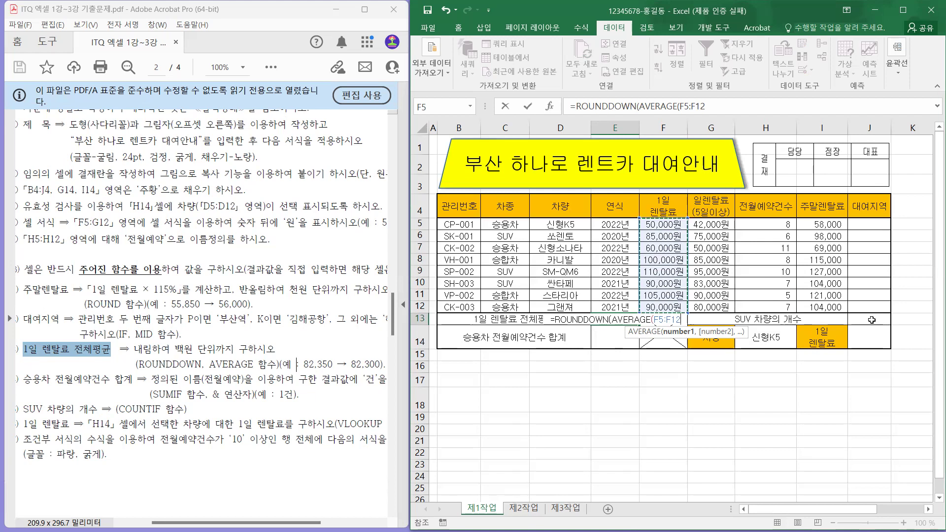
{"action": "type", "text": ")"}
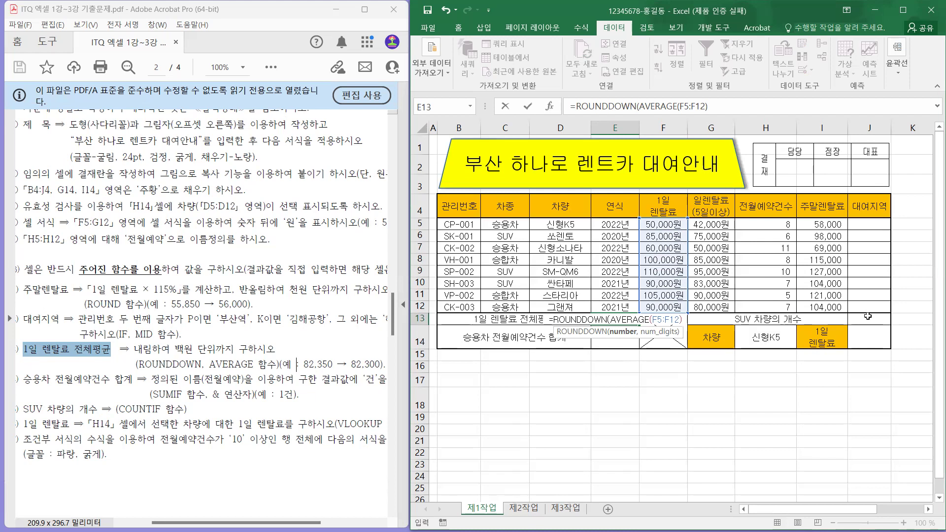
{"action": "type", "text": ","}
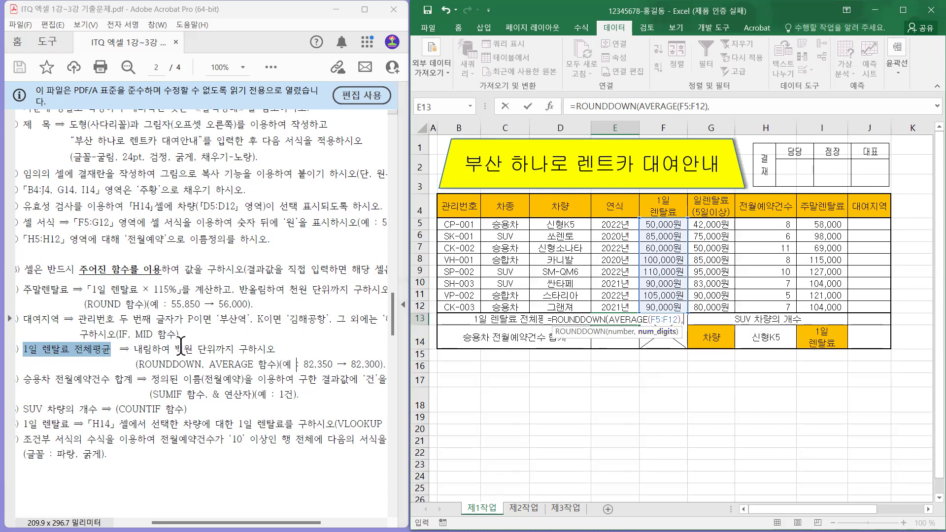
Step: Check the rounding unit and example in the PDF's 1일 렌탈료 전체평균 condition
{"action": "left_click_drag", "start_coordinate": [174, 350], "coordinate": [235, 350]}
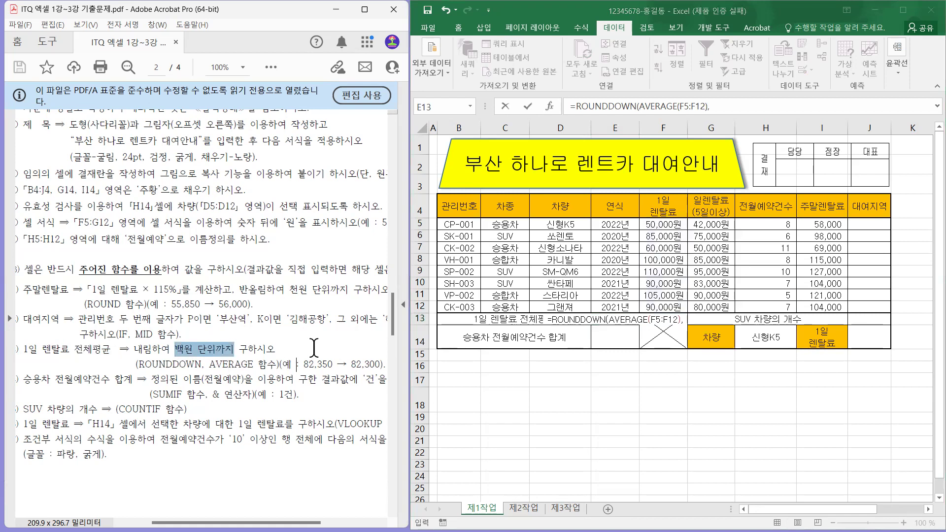
{"action": "left_click", "coordinate": [348, 356]}
{"action": "scroll", "coordinate": [212, 303], "scroll_direction": "right", "scroll_amount": 2}
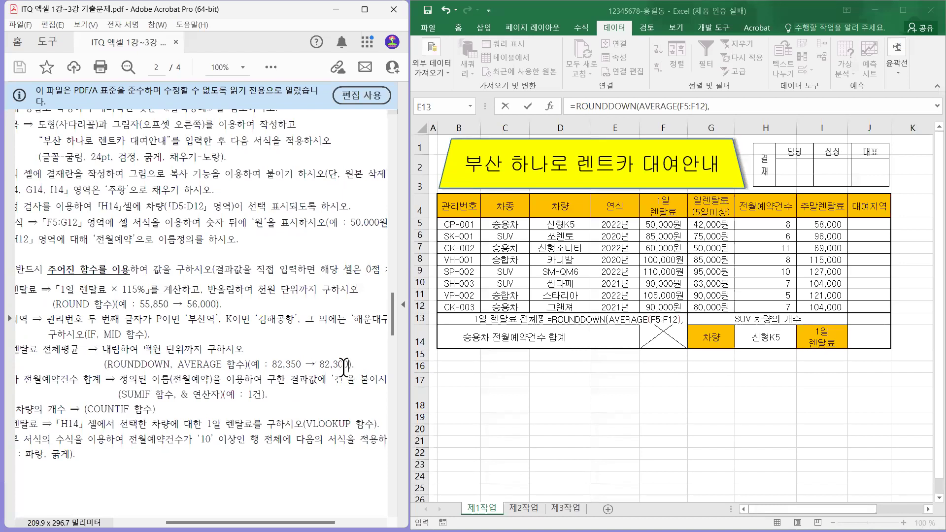
{"action": "mouse_move", "coordinate": [338, 365]}
{"action": "left_mouse_down"}
{"action": "mouse_move", "coordinate": [349, 364]}
{"action": "mouse_move", "coordinate": [331, 395]}
{"action": "mouse_move", "coordinate": [383, 351]}
{"action": "mouse_move", "coordinate": [341, 366]}
{"action": "mouse_move", "coordinate": [355, 368]}
{"action": "left_mouse_up"}
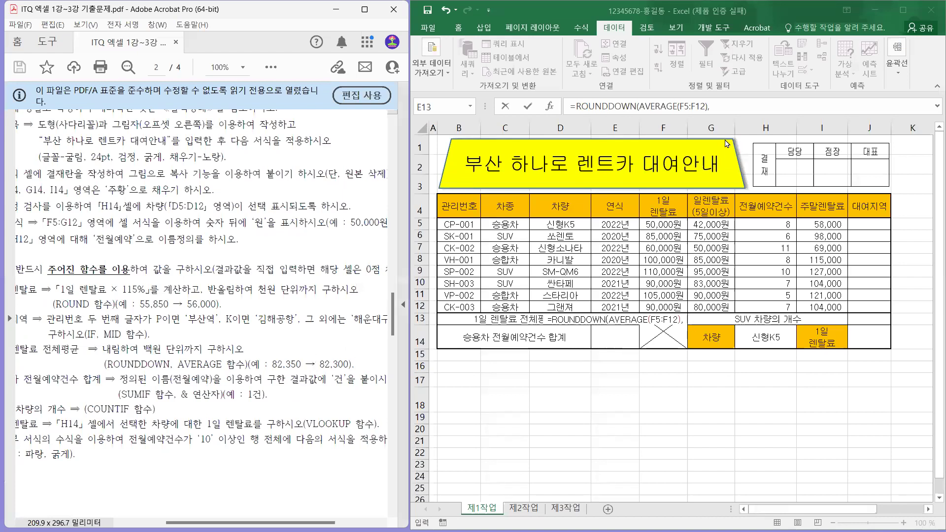
Step: Complete the 1일 렌탈료 전체평균 formula in E13 as =ROUNDDOWN(AVERAGE(F5:F12),-2)
{"action": "left_click", "coordinate": [717, 112]}
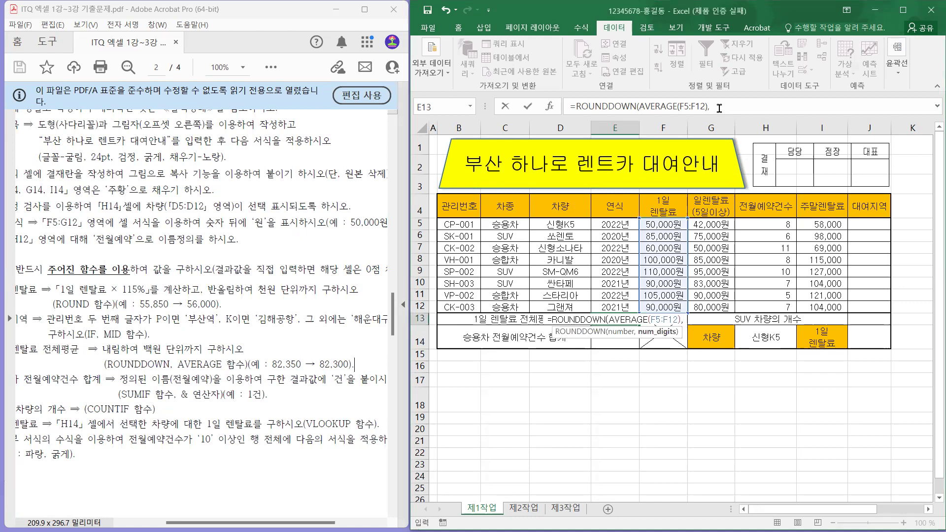
{"action": "type", "text": "-2"}
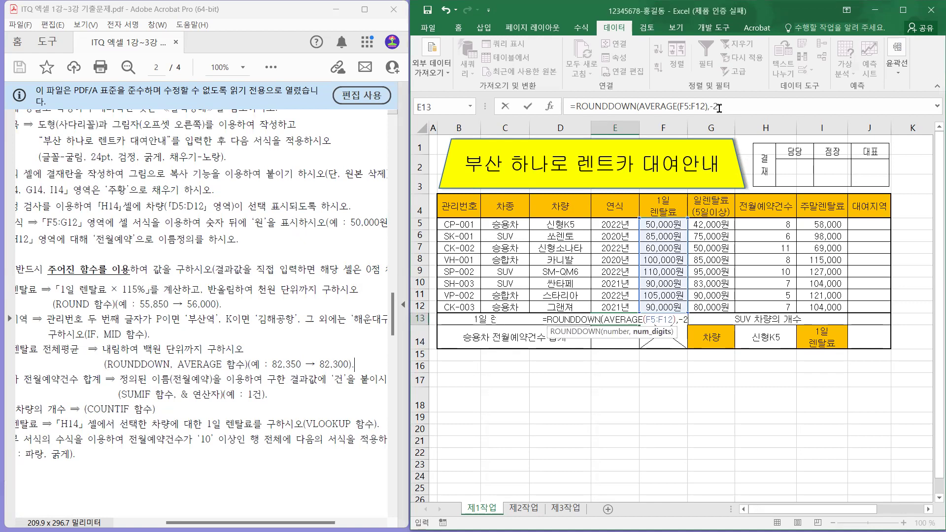
{"action": "type", "text": ")"}
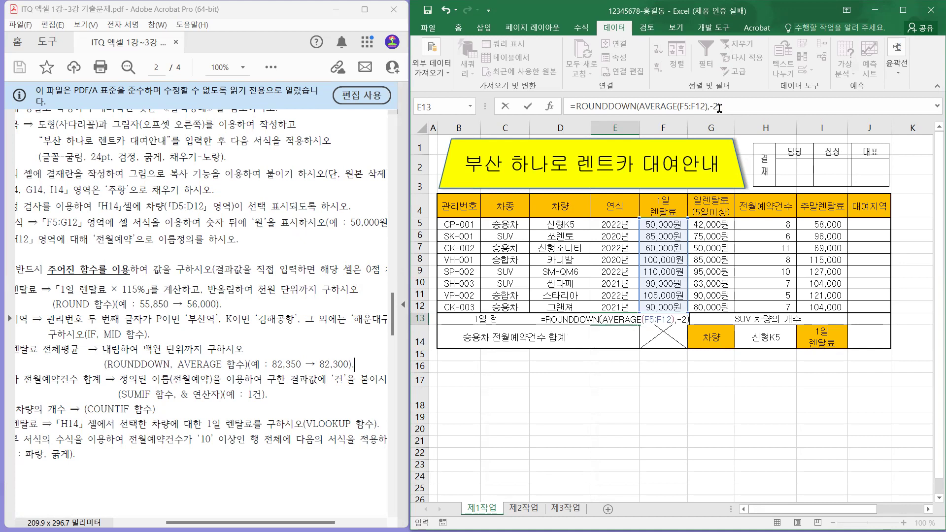
{"action": "key", "text": "Return"}
{"action": "key", "text": "Up"}
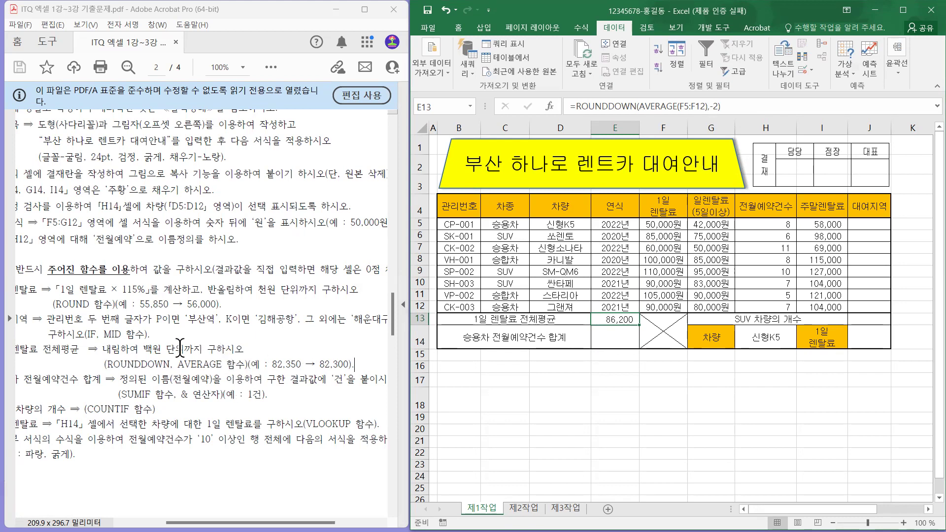
{"action": "key", "text": "BackSpace"}
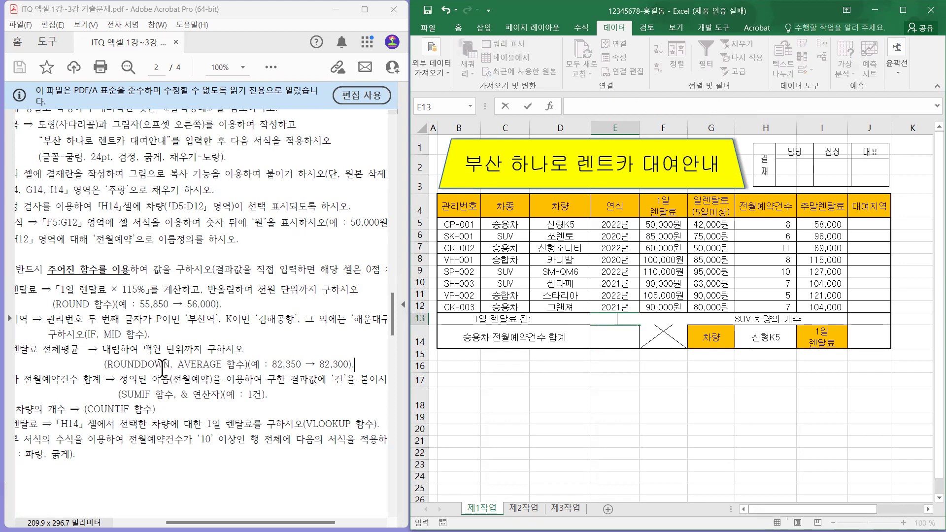
{"action": "type", "text": "=ROUNDDOWN(AVERAGE(F5:F12),-2)"}
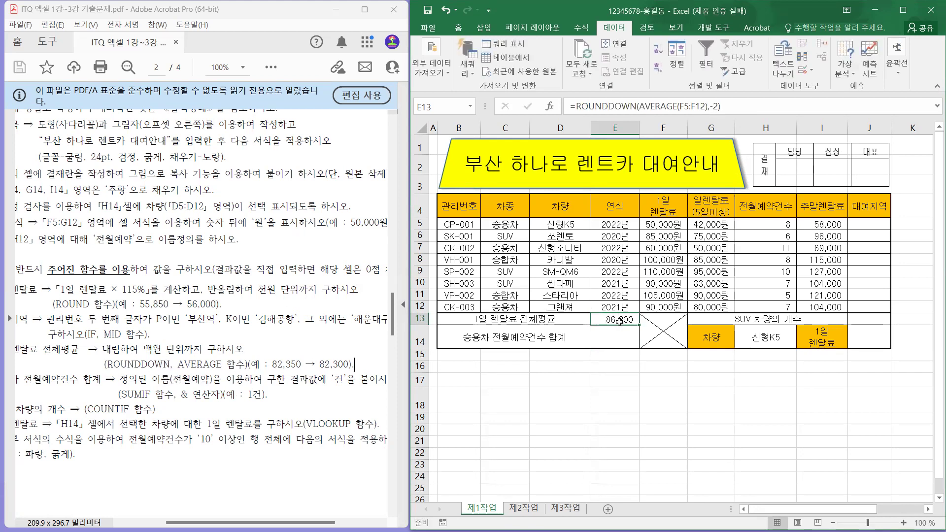
Step: Read the PDF conditions for 승용차 전월예약건수 합계 and SUV 차량의 개수, including the required functions
{"action": "left_click", "coordinate": [221, 382]}
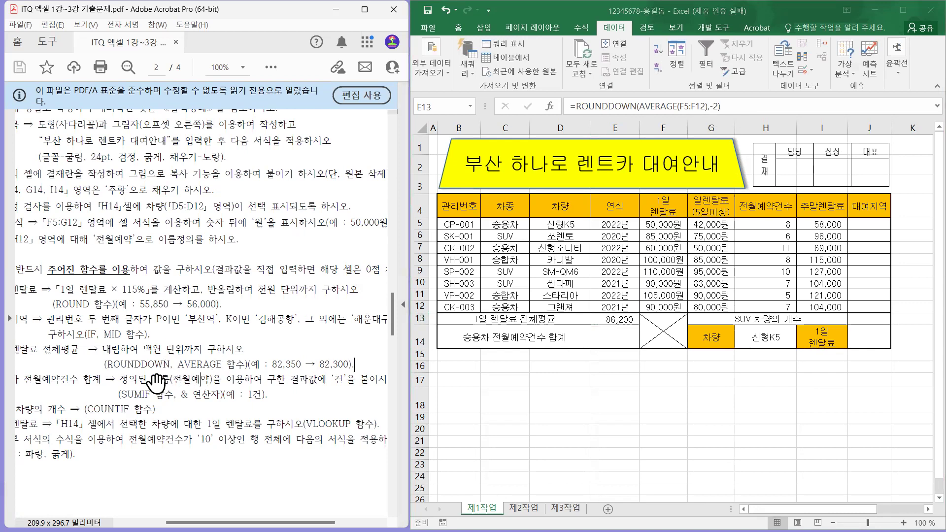
{"action": "scroll", "coordinate": [246, 351], "scroll_direction": "left", "scroll_amount": 4}
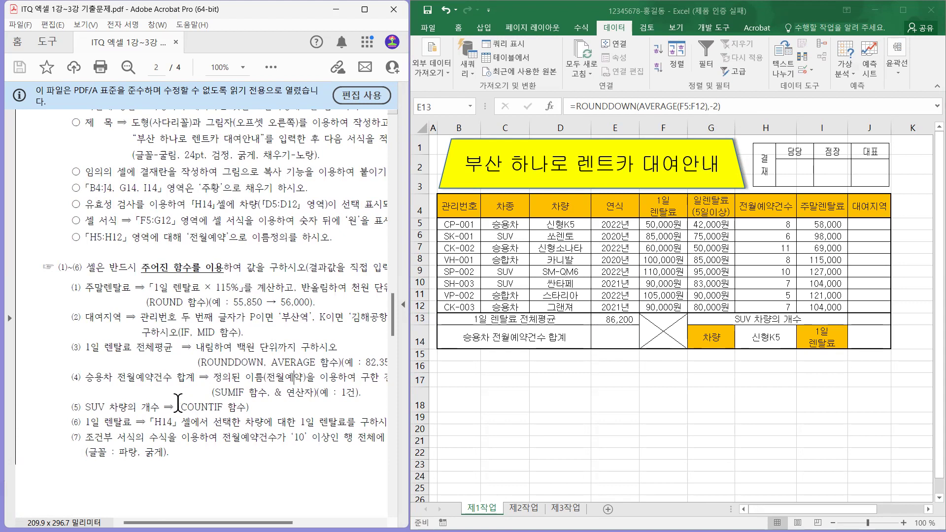
{"action": "left_click_drag", "start_coordinate": [85, 407], "coordinate": [249, 408]}
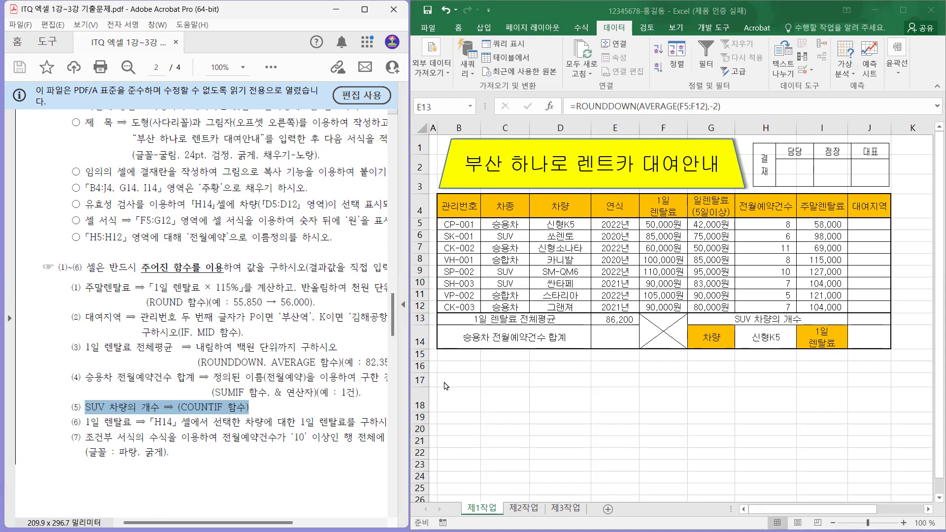
{"action": "left_click", "coordinate": [274, 399]}
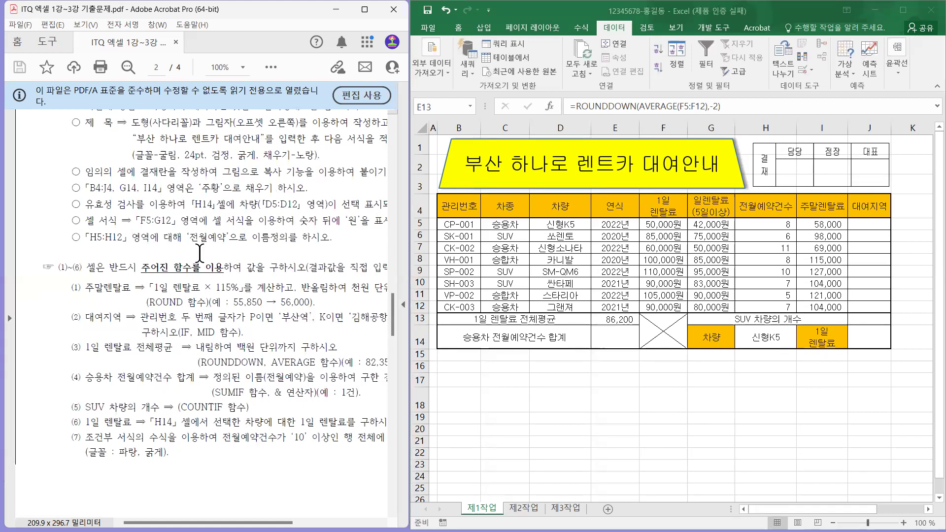
Step: Locate the cell for item (5) in the PDF's output table and select the matching worksheet cell J13
{"action": "scroll", "coordinate": [200, 254], "scroll_direction": "up", "scroll_amount": 5}
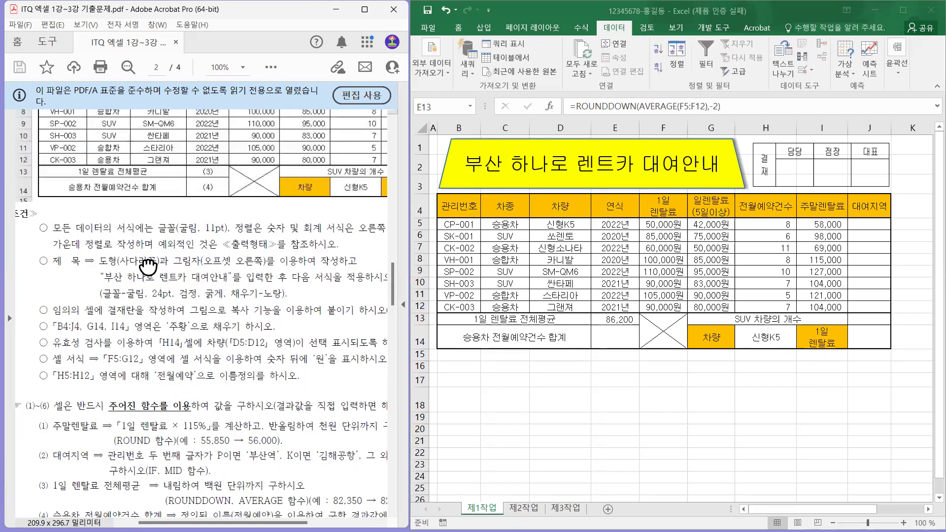
{"action": "scroll", "coordinate": [207, 248], "scroll_direction": "right", "scroll_amount": 5}
{"action": "scroll", "coordinate": [351, 187], "scroll_direction": "up", "scroll_amount": 1}
{"action": "left_click", "coordinate": [349, 189]}
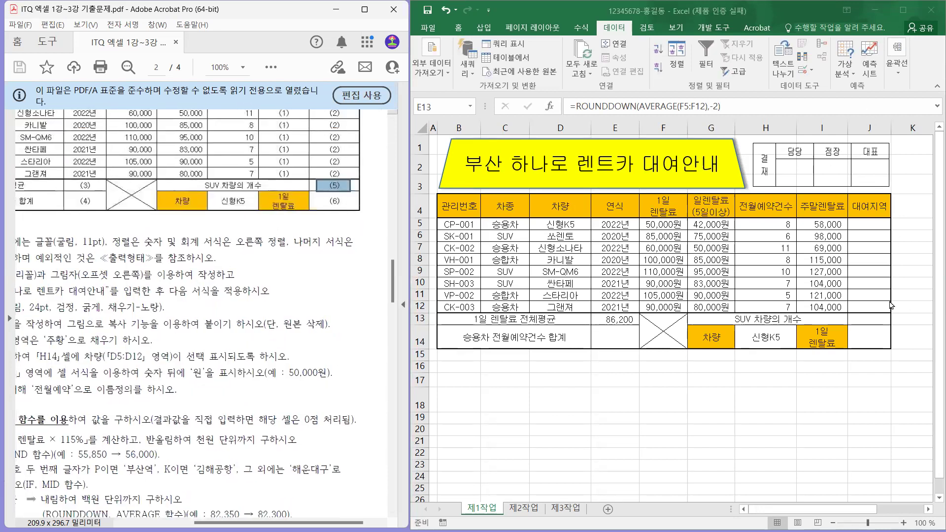
{"action": "left_click", "coordinate": [869, 322]}
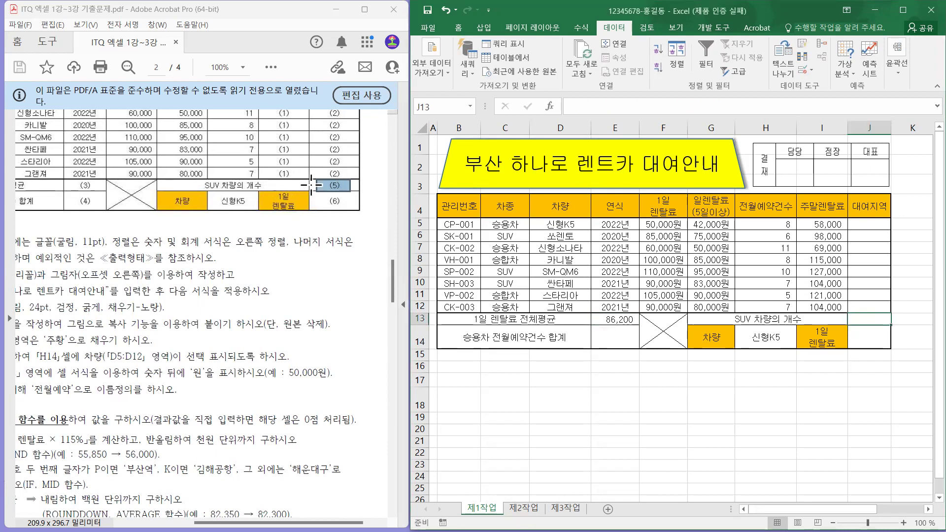
Step: Return to the PDF's function conditions and highlight item (5), SUV 차량의 개수
{"action": "left_click", "coordinate": [294, 323]}
{"action": "scroll", "coordinate": [221, 381], "scroll_direction": "down", "scroll_amount": 5}
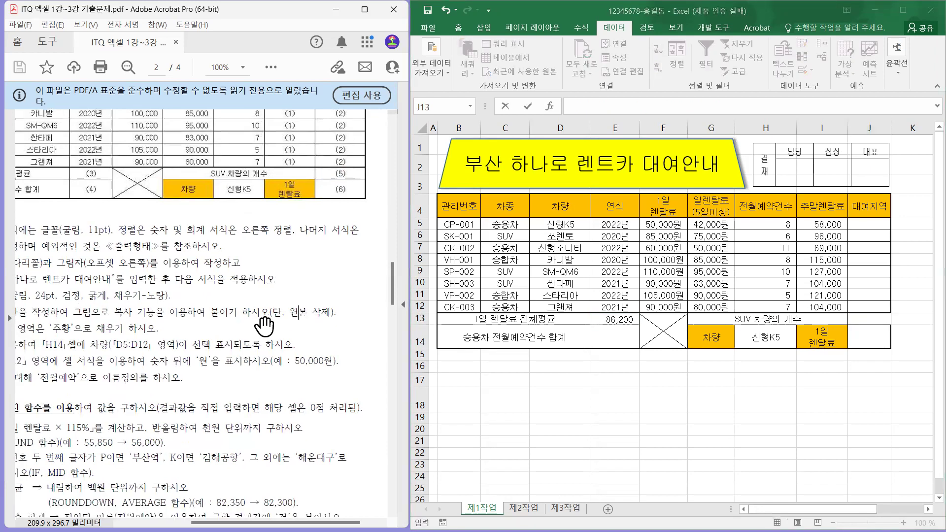
{"action": "scroll", "coordinate": [230, 350], "scroll_direction": "left", "scroll_amount": 5}
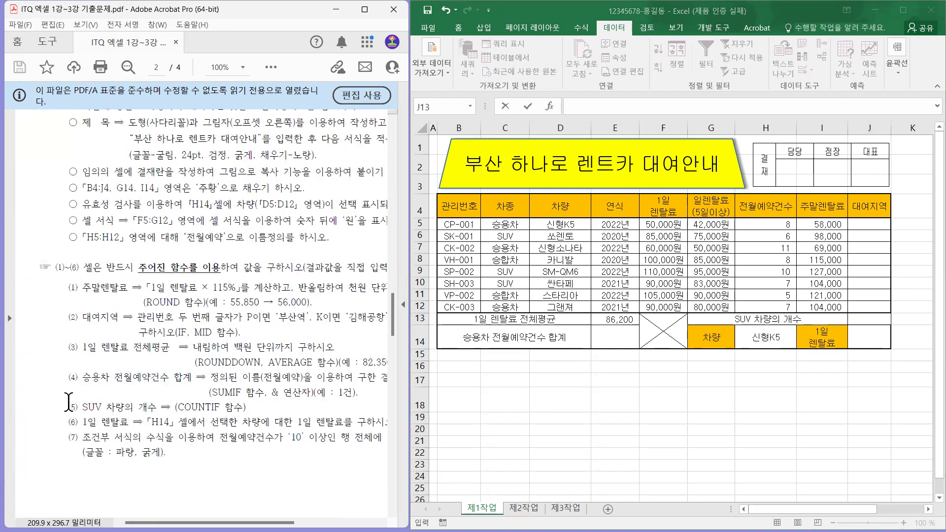
{"action": "left_click_drag", "start_coordinate": [68, 403], "coordinate": [249, 407]}
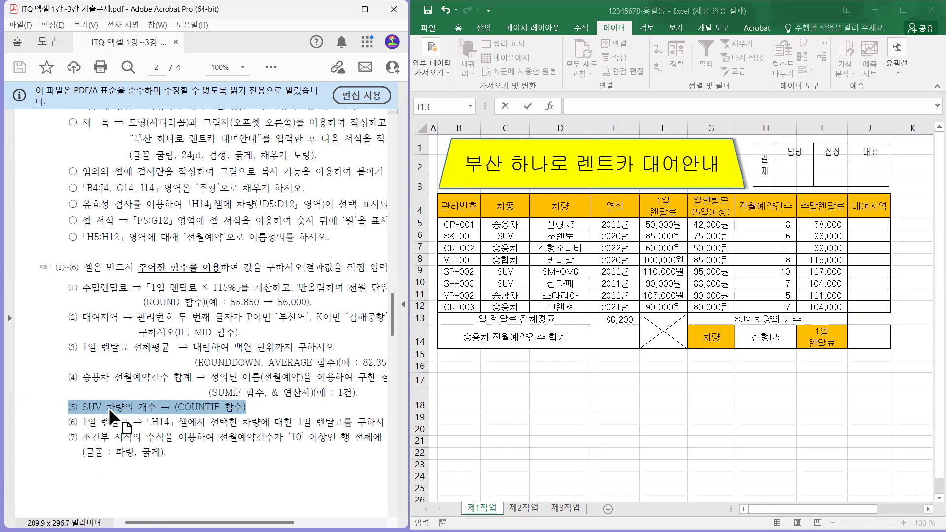
{"action": "left_click_drag", "start_coordinate": [69, 407], "coordinate": [242, 404]}
Step: Start a formula in J13 with the COUNTIF function for SUV 차량의 개수
{"action": "left_click", "coordinate": [877, 321]}
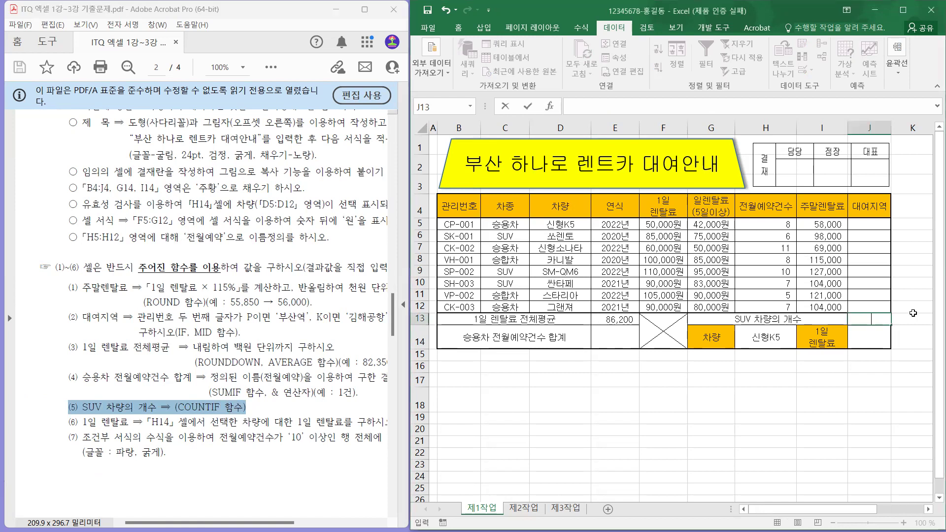
{"action": "key", "text": "Escape"}
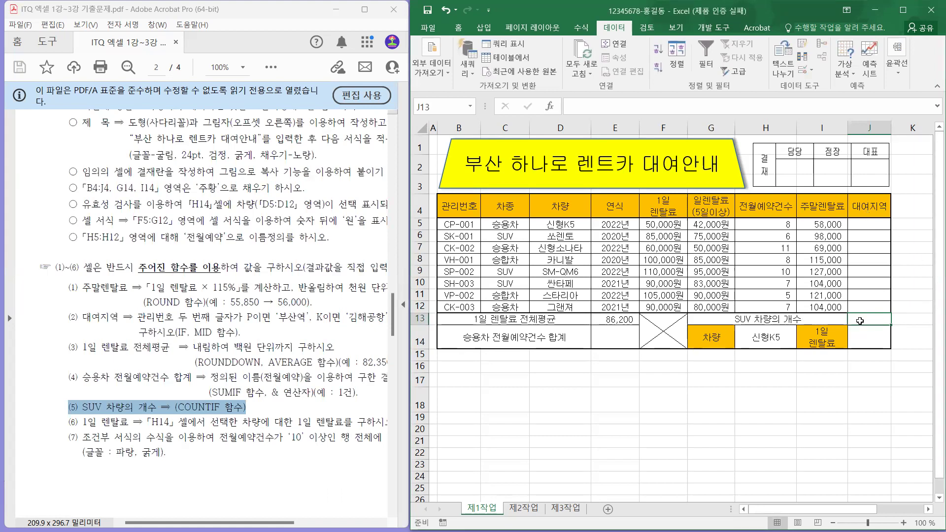
{"action": "type", "text": "="}
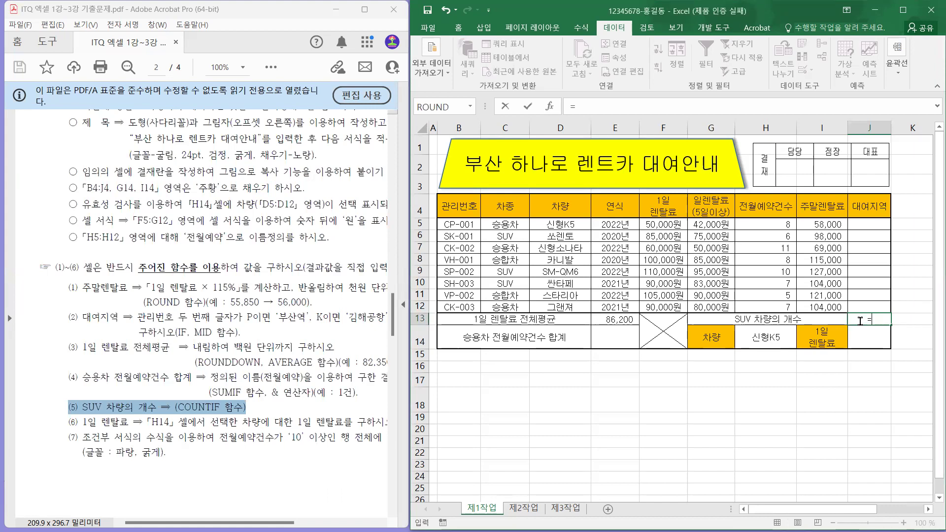
{"action": "type", "text": "COUNTI"}
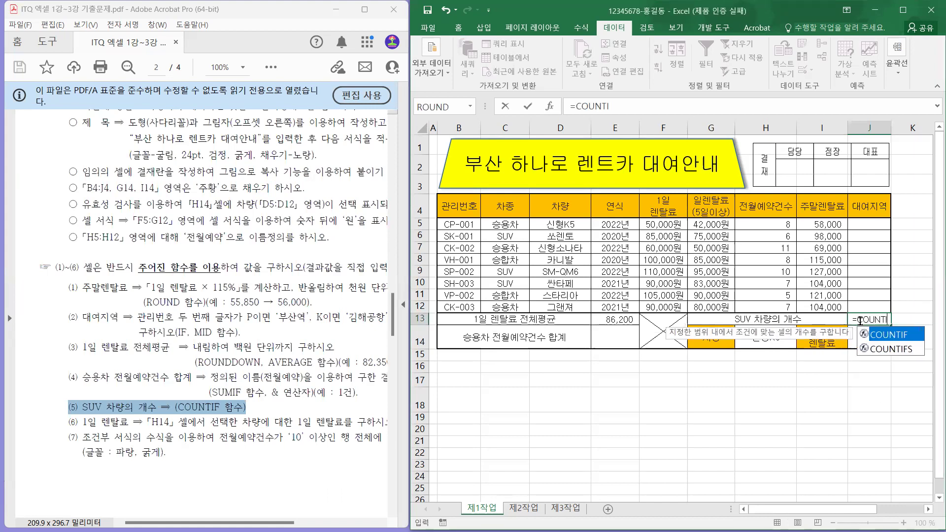
{"action": "key", "text": "BackSpace"}
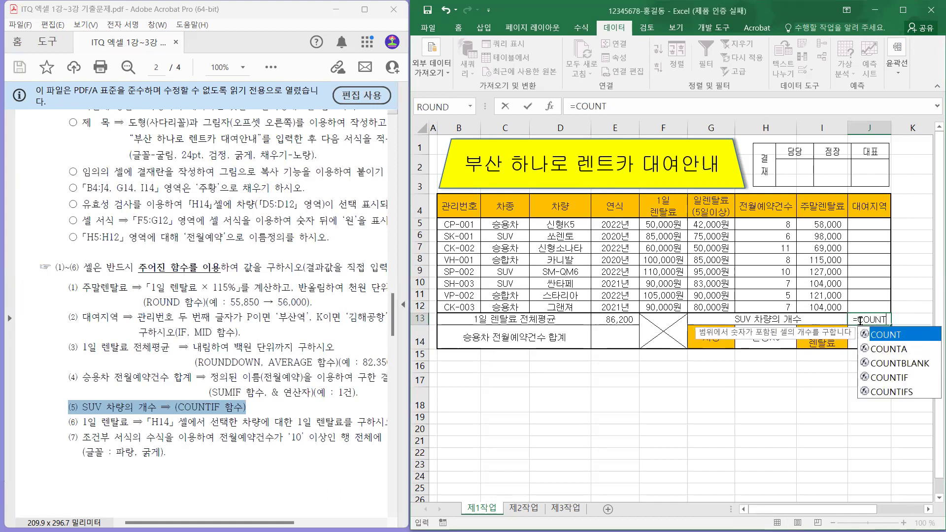
{"action": "double_click", "coordinate": [903, 378]}
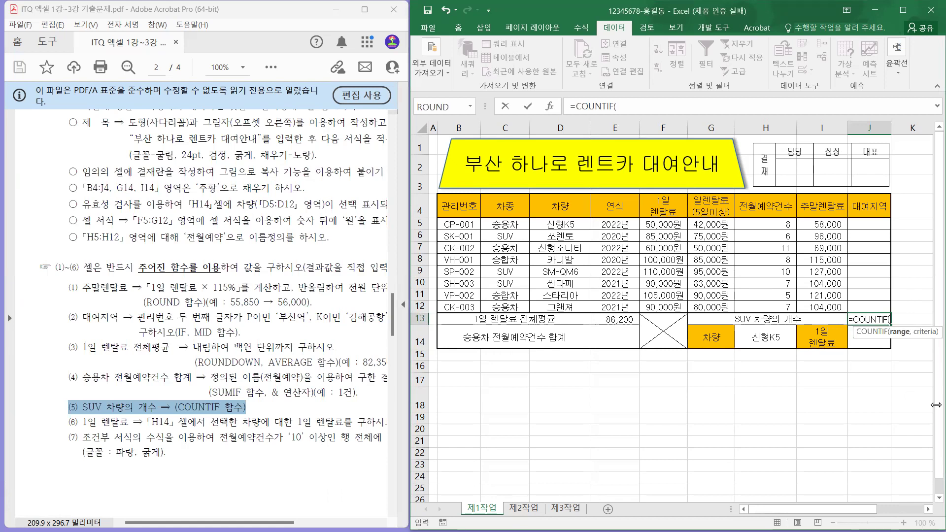
{"action": "type", "text": "조건범위,조건"}
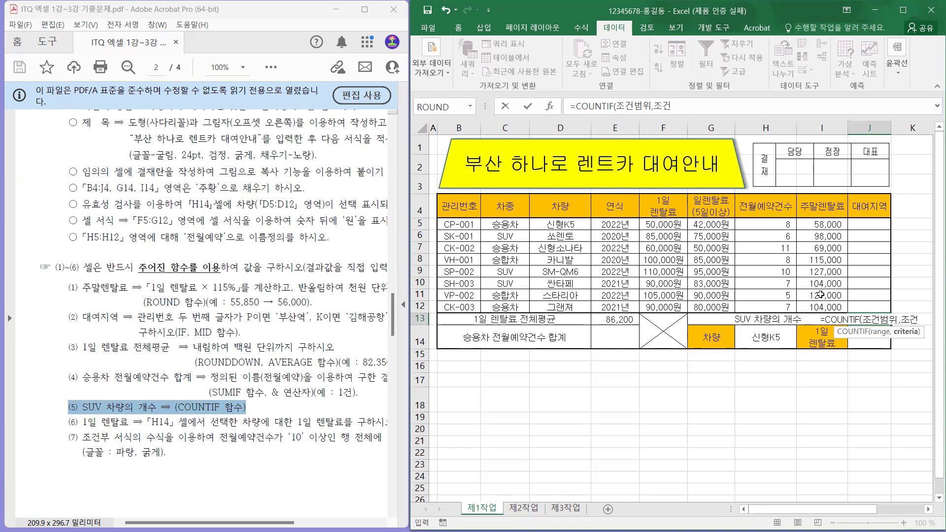
{"action": "left_click_drag", "start_coordinate": [867, 319], "coordinate": [932, 325]}
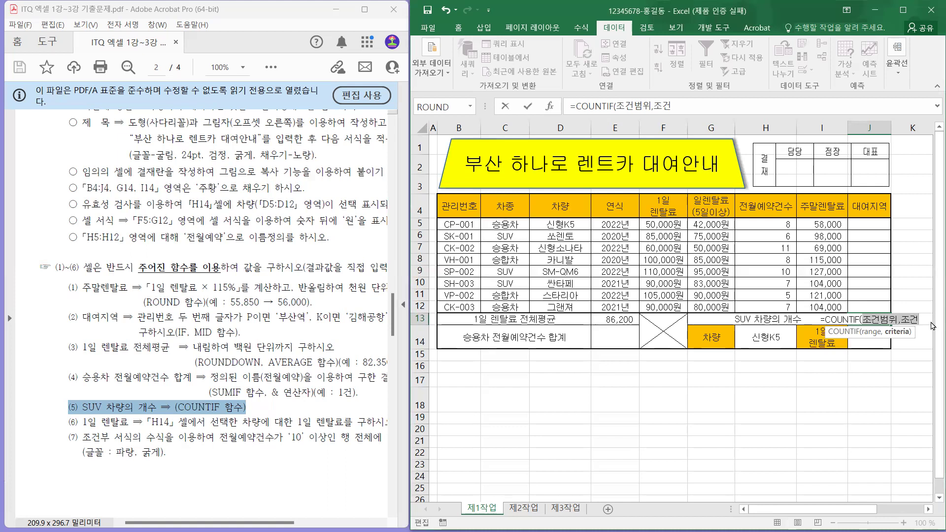
{"action": "key", "text": "BackSpace"}
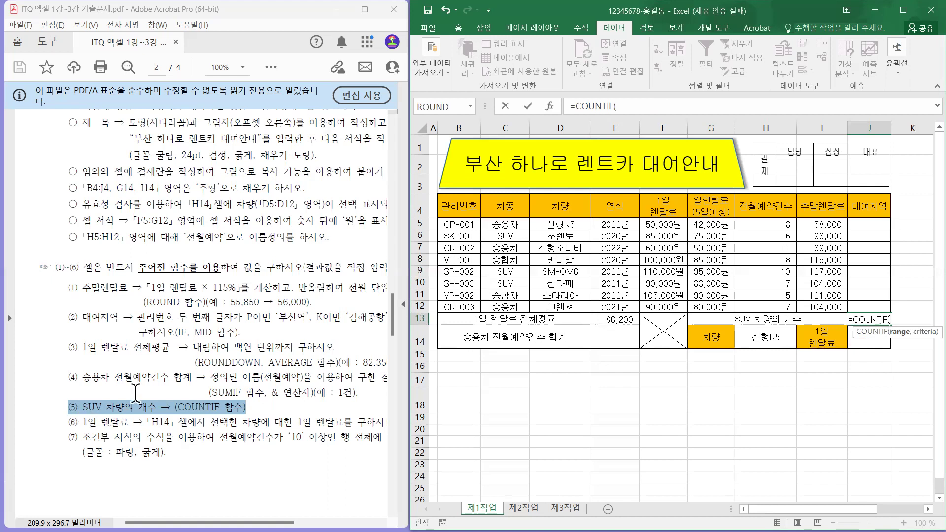
Step: Complete the COUNTIF formula in J13 with range C5:C12 and criterion "SUV", keeping J13 selected
{"action": "left_click_drag", "start_coordinate": [515, 224], "coordinate": [505, 307]}
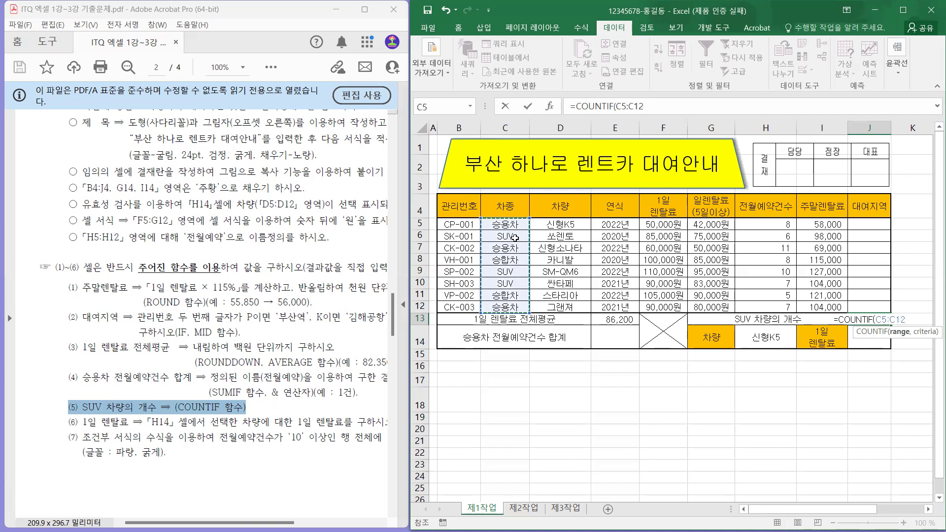
{"action": "type", "text": ","}
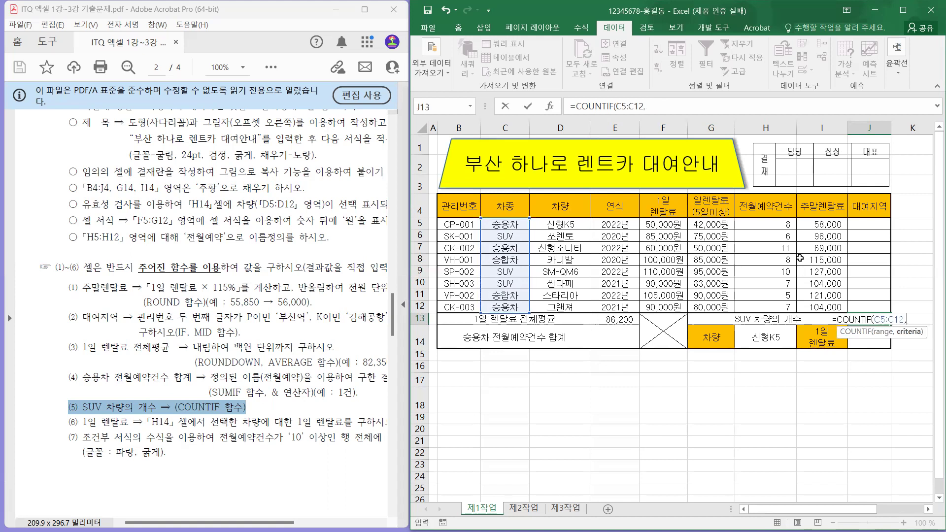
{"action": "type", "text": "\""}
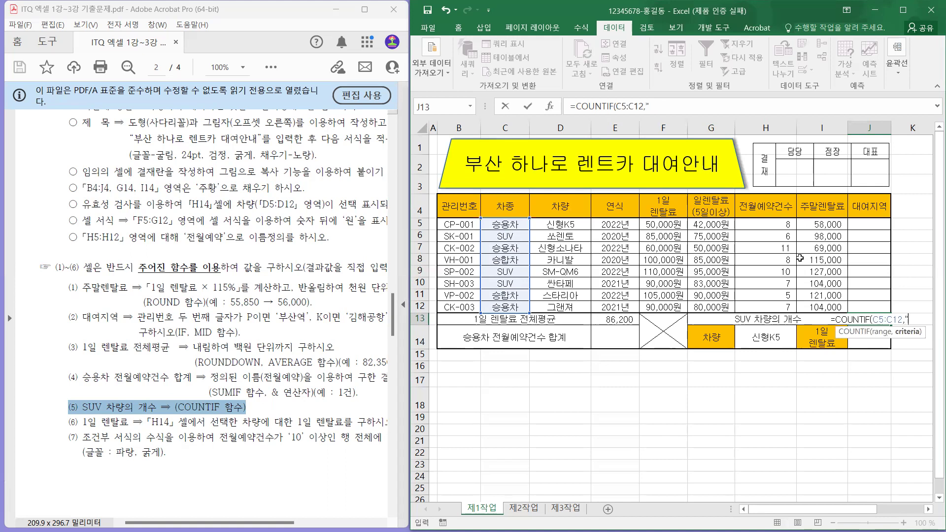
{"action": "type", "text": "S"}
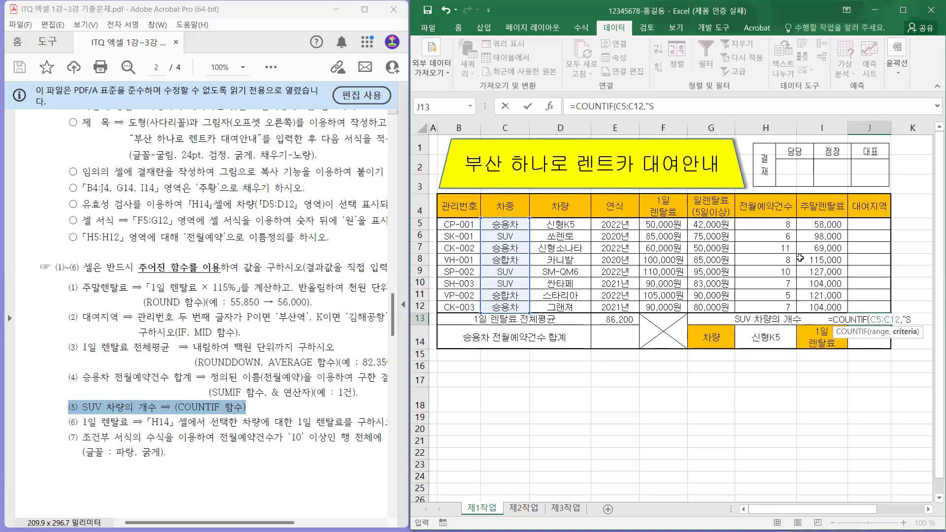
{"action": "type", "text": "U"}
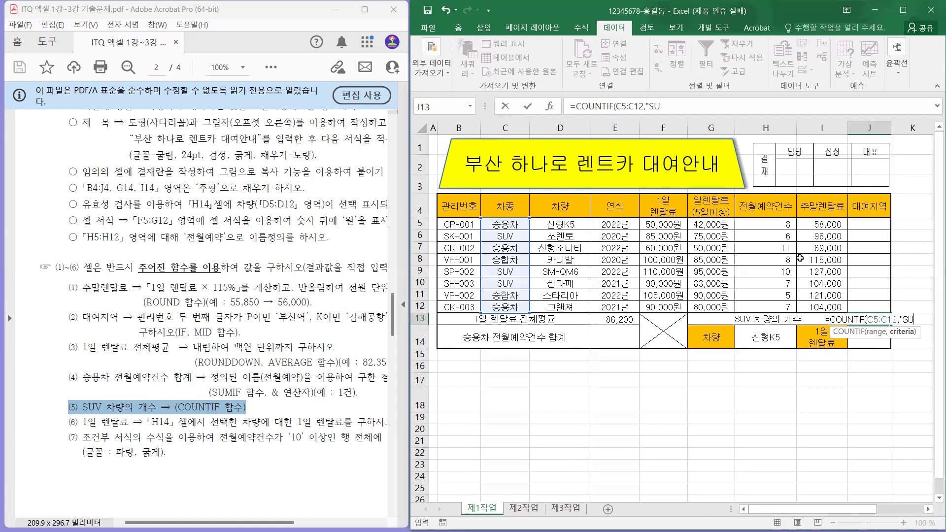
{"action": "type", "text": "V\""}
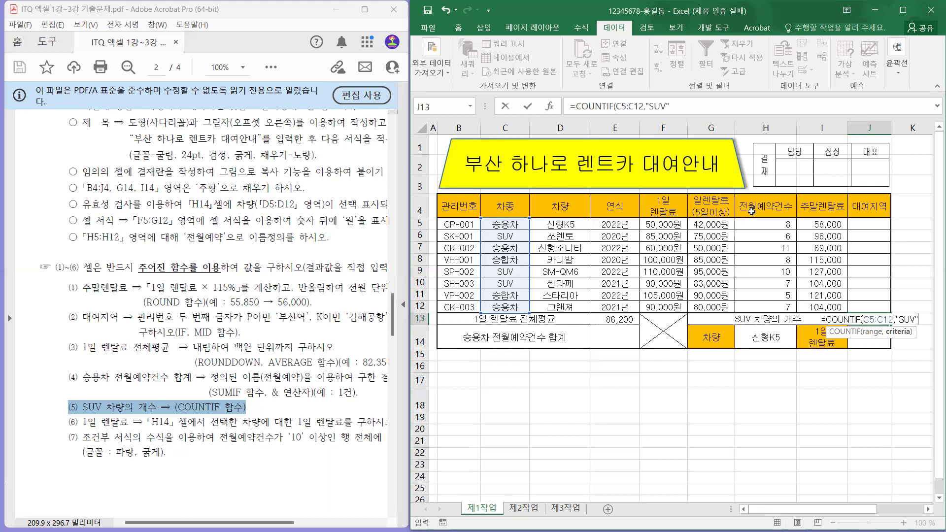
{"action": "type", "text": ")"}
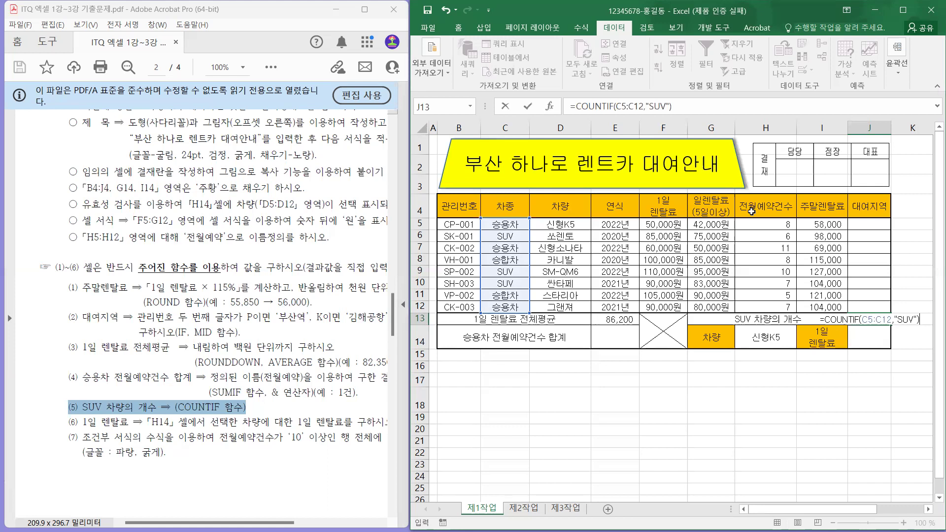
{"action": "key", "text": "ctrl+Return"}
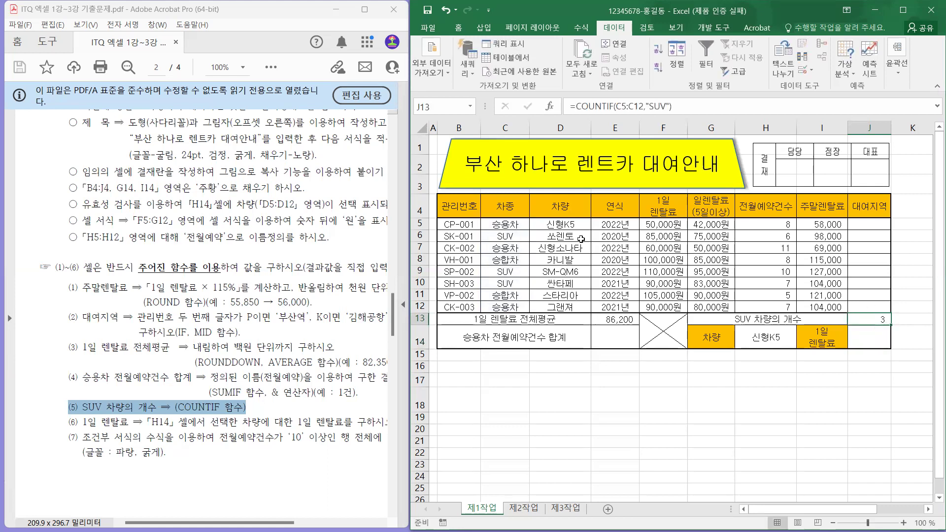
Step: Check the SUV entries in the 차종 column at C6, C9 and C10 against the count in J13
{"action": "left_click", "coordinate": [508, 240]}
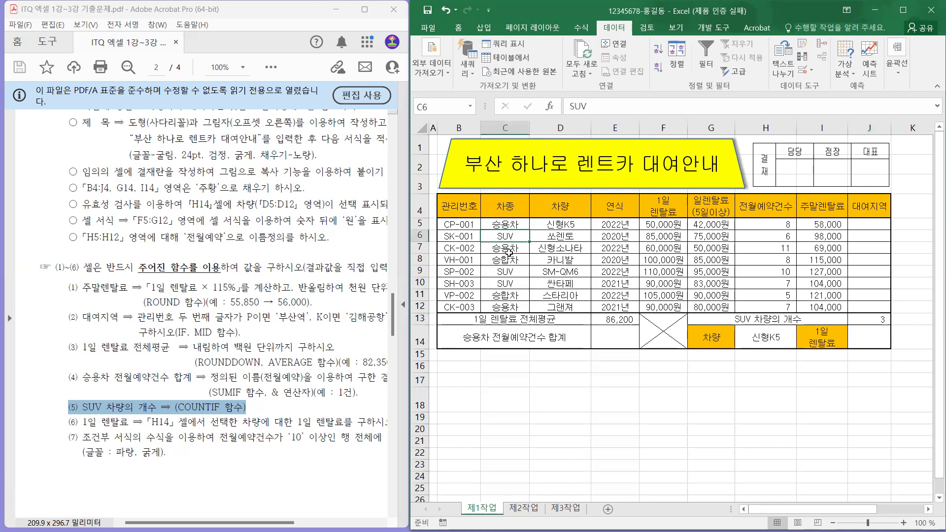
{"action": "left_click", "coordinate": [511, 272]}
{"action": "left_click", "coordinate": [508, 284]}
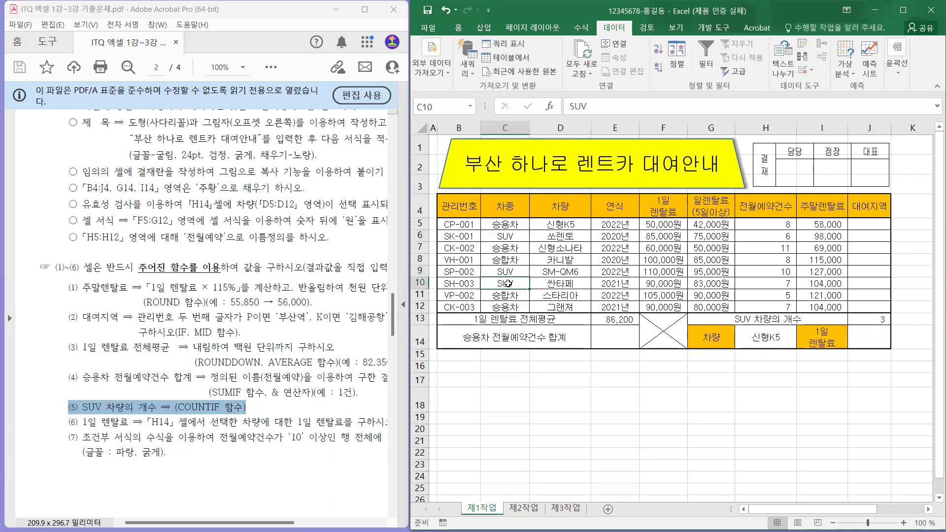
{"action": "left_click", "coordinate": [884, 318]}
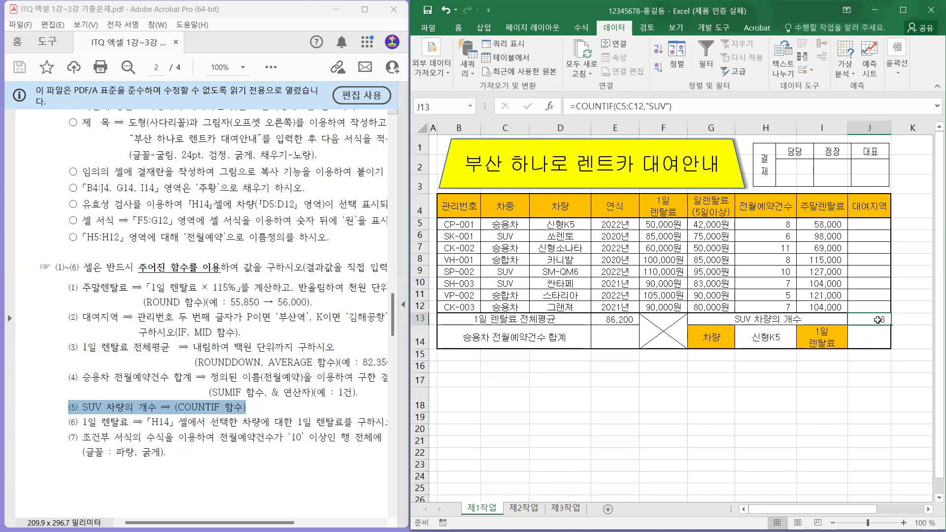
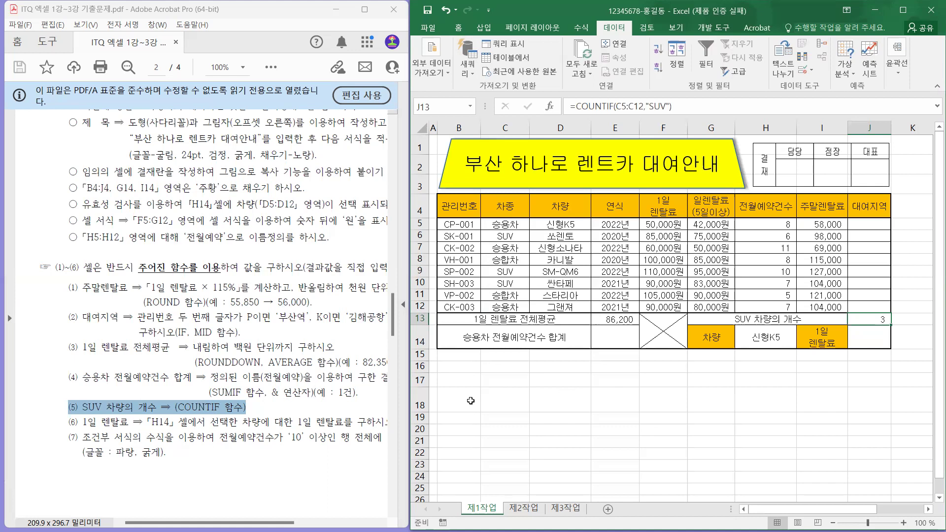
Step: Show the PDF's function conditions at 75% zoom and save the workbook
{"action": "left_click", "coordinate": [231, 414]}
{"action": "scroll", "coordinate": [233, 312], "scroll_direction": "up", "scroll_amount": 1}
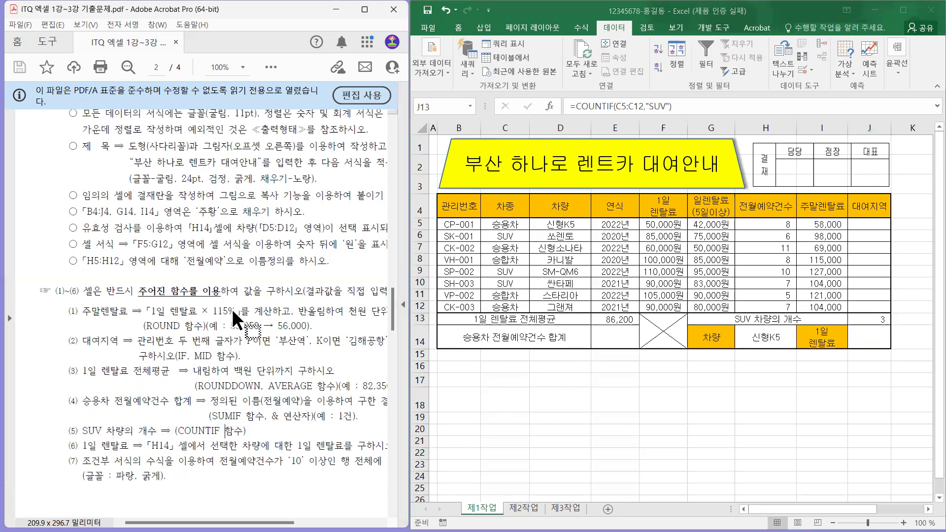
{"action": "scroll", "coordinate": [242, 320], "scroll_direction": "down", "scroll_amount": 1, "text": "ctrl"}
{"action": "left_click", "coordinate": [524, 248]}
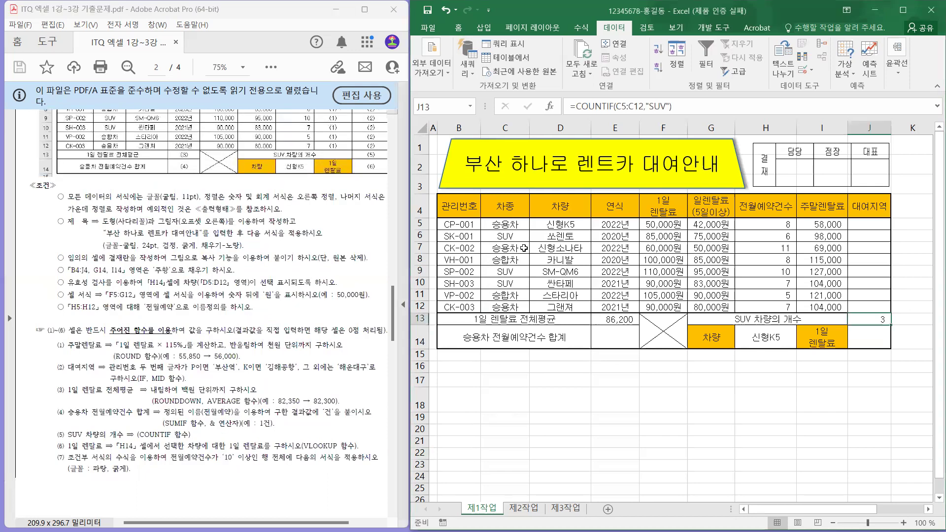
{"action": "left_click", "coordinate": [630, 250]}
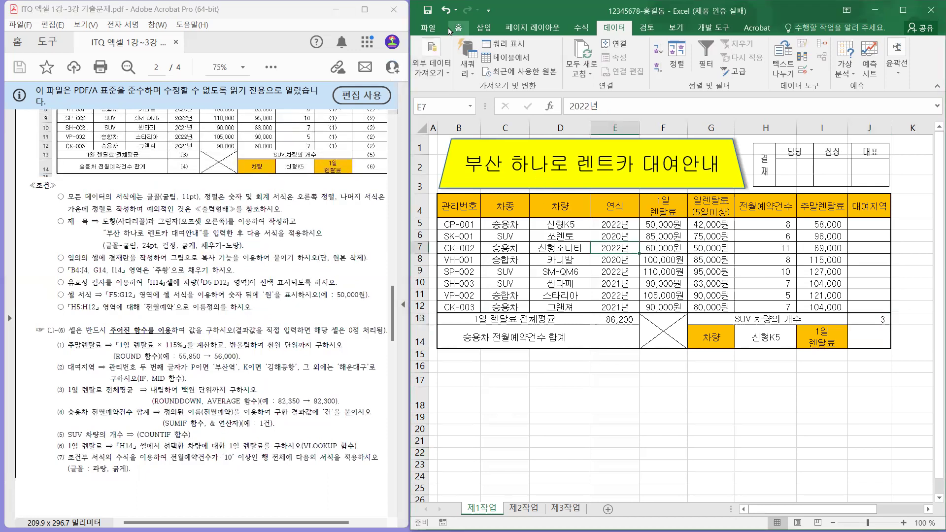
{"action": "left_click", "coordinate": [428, 11]}
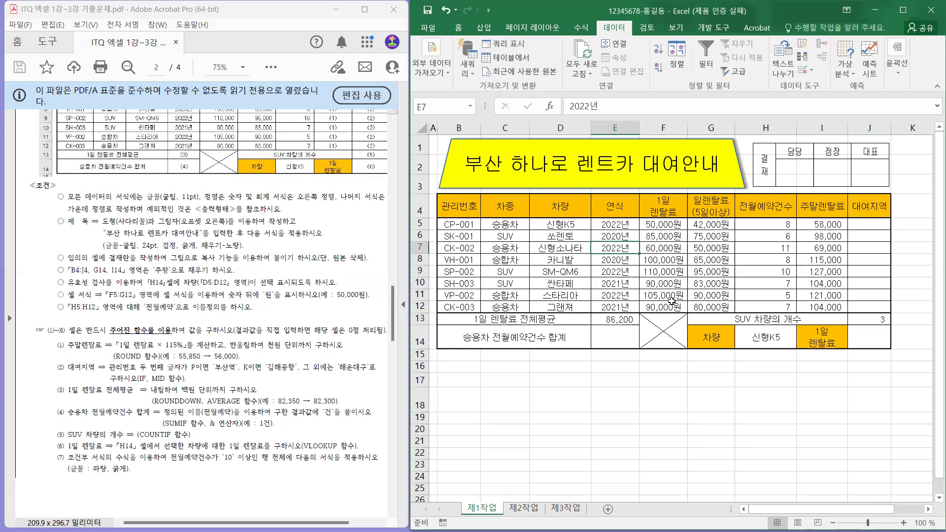
Step: Review the 주말렌탈료 formula in I5 and compare the worksheet with the 제1작업 output table in the PDF
{"action": "left_click", "coordinate": [629, 285]}
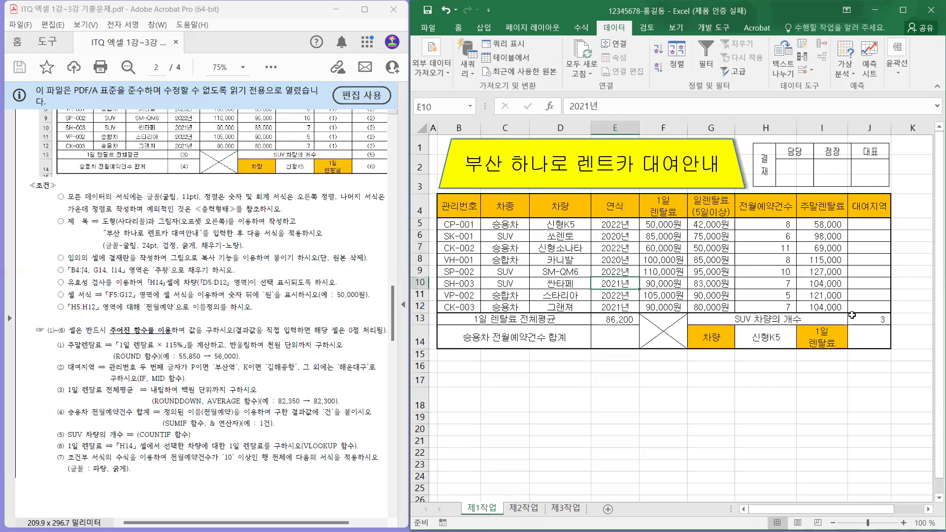
{"action": "left_click", "coordinate": [815, 225]}
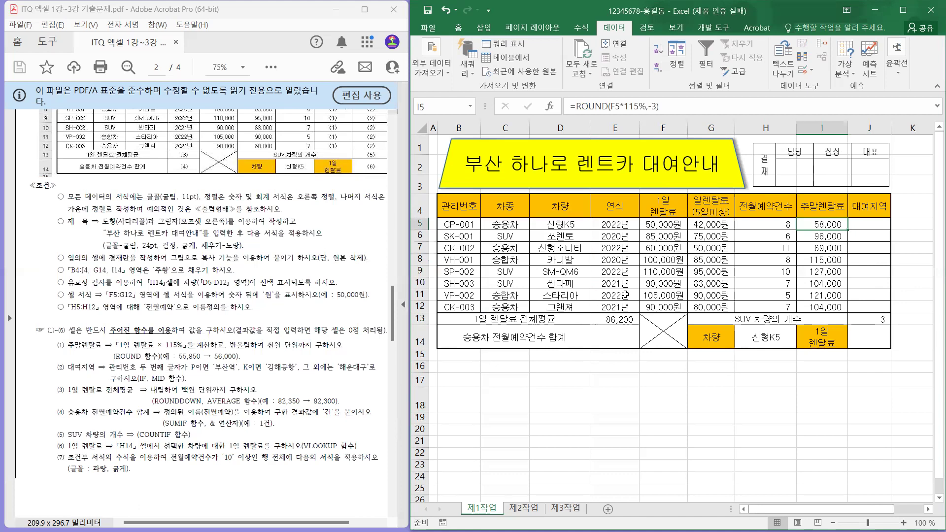
{"action": "left_click", "coordinate": [626, 295]}
{"action": "left_click_drag", "start_coordinate": [591, 298], "coordinate": [386, 353]}
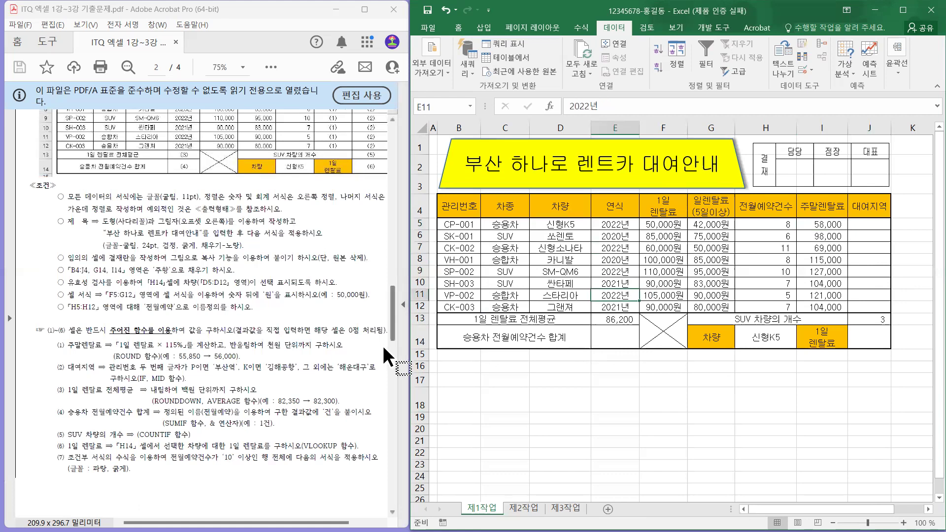
{"action": "left_click", "coordinate": [329, 316]}
{"action": "scroll", "coordinate": [303, 345], "scroll_direction": "up", "scroll_amount": 3}
{"action": "scroll", "coordinate": [303, 346], "scroll_direction": "up", "scroll_amount": 3}
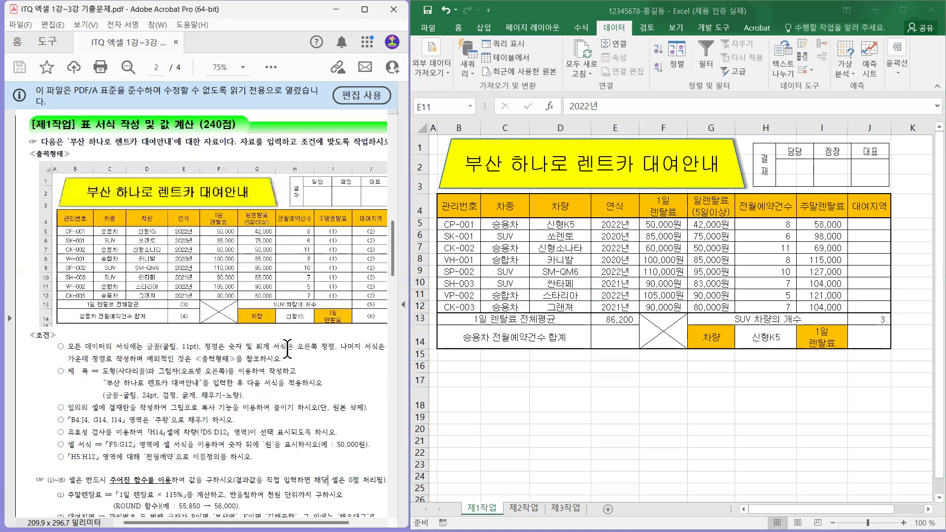
{"action": "left_click", "coordinate": [621, 273]}
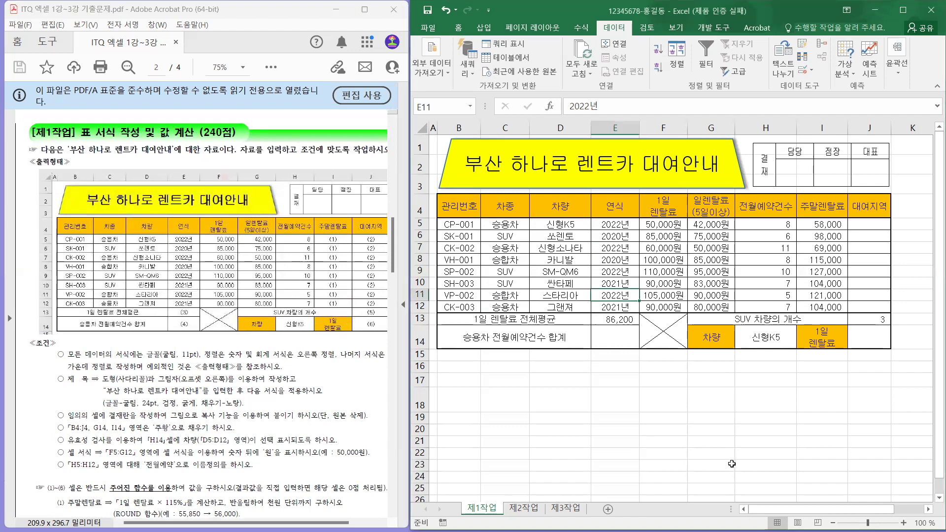